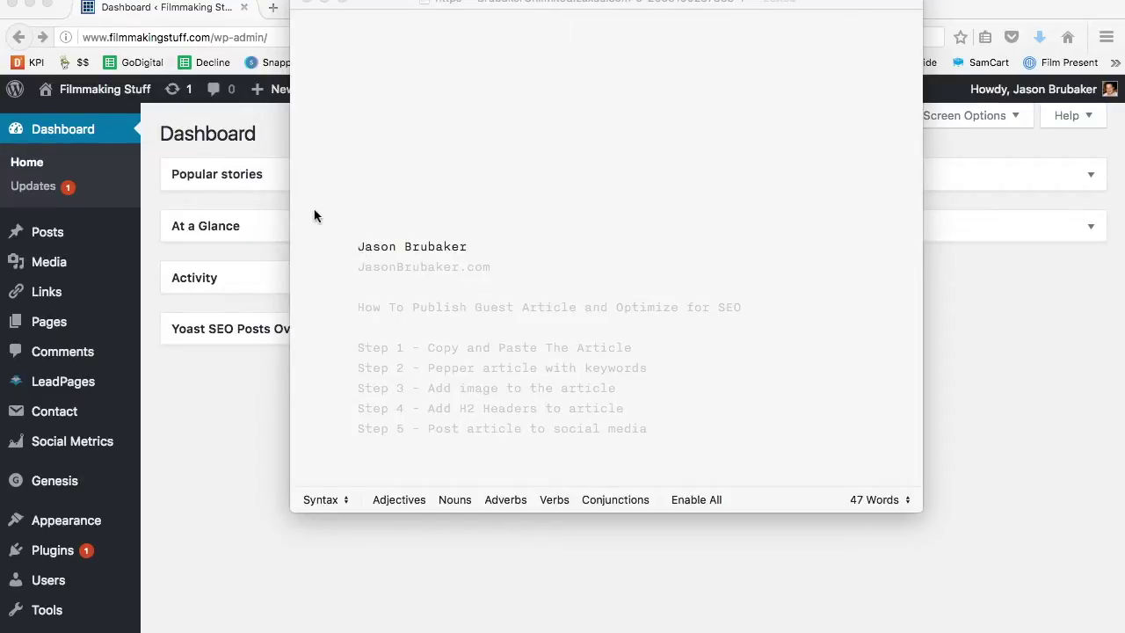
# - Read through the outline for publishing and SEO-optimizing a guest article, line by line down to Step 5
pyautogui.click(325, 224)
pyautogui.press('Down')
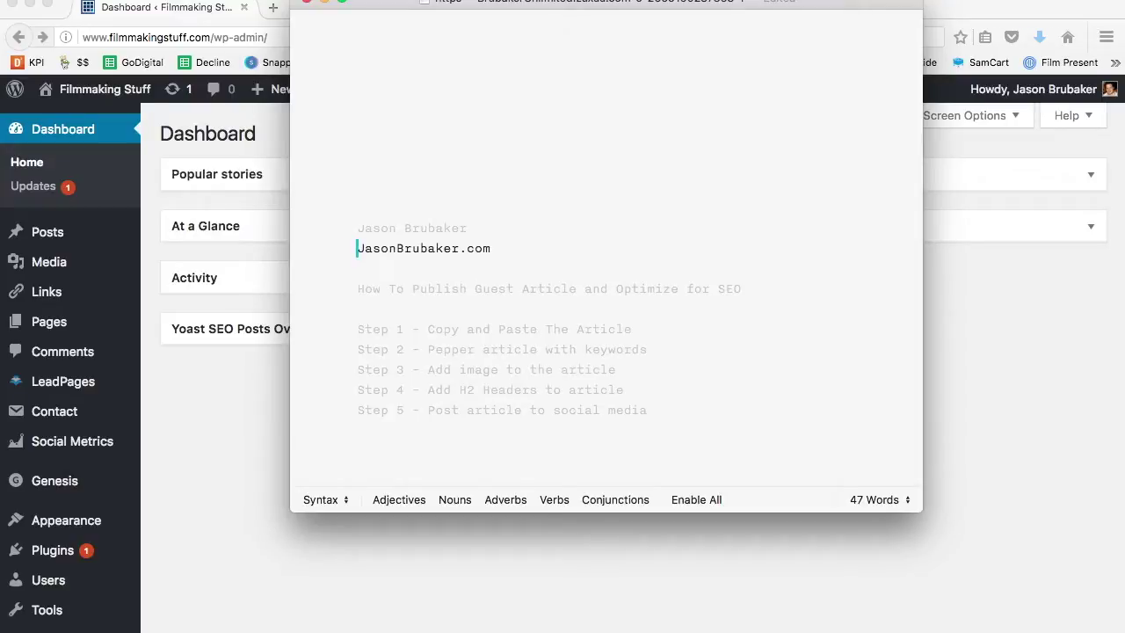
pyautogui.click(358, 288)
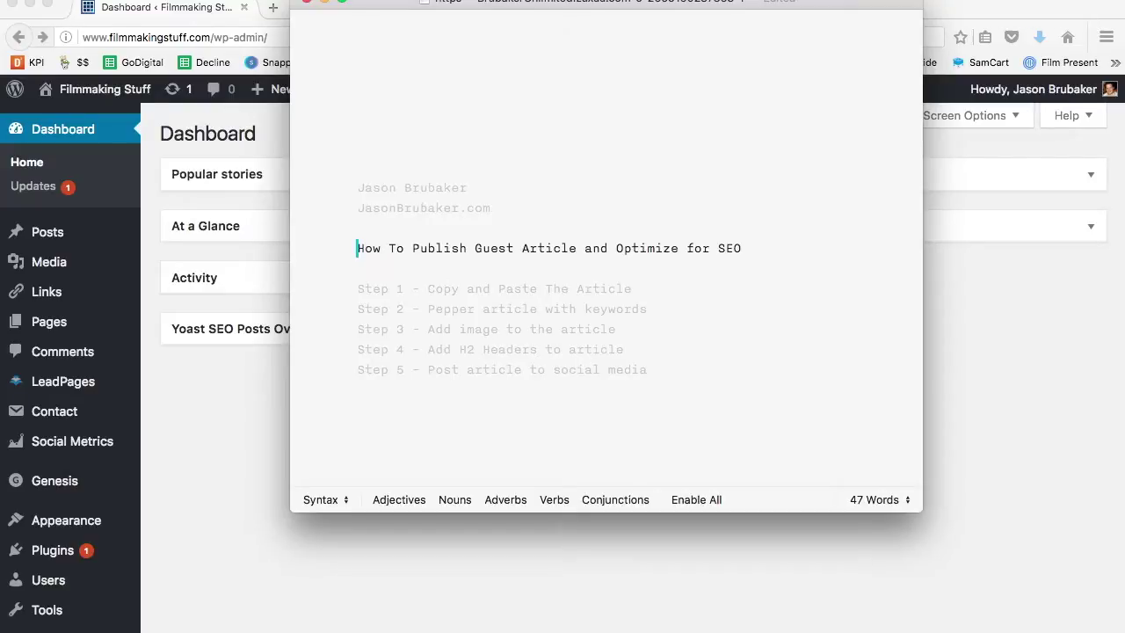
pyautogui.click(357, 288)
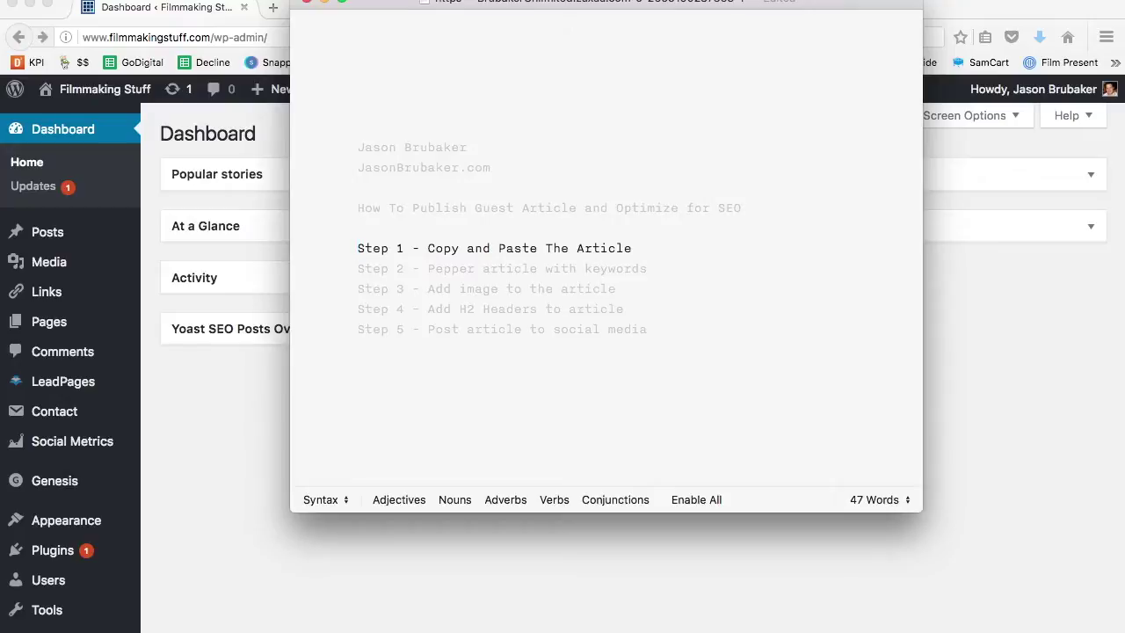
pyautogui.click(357, 268)
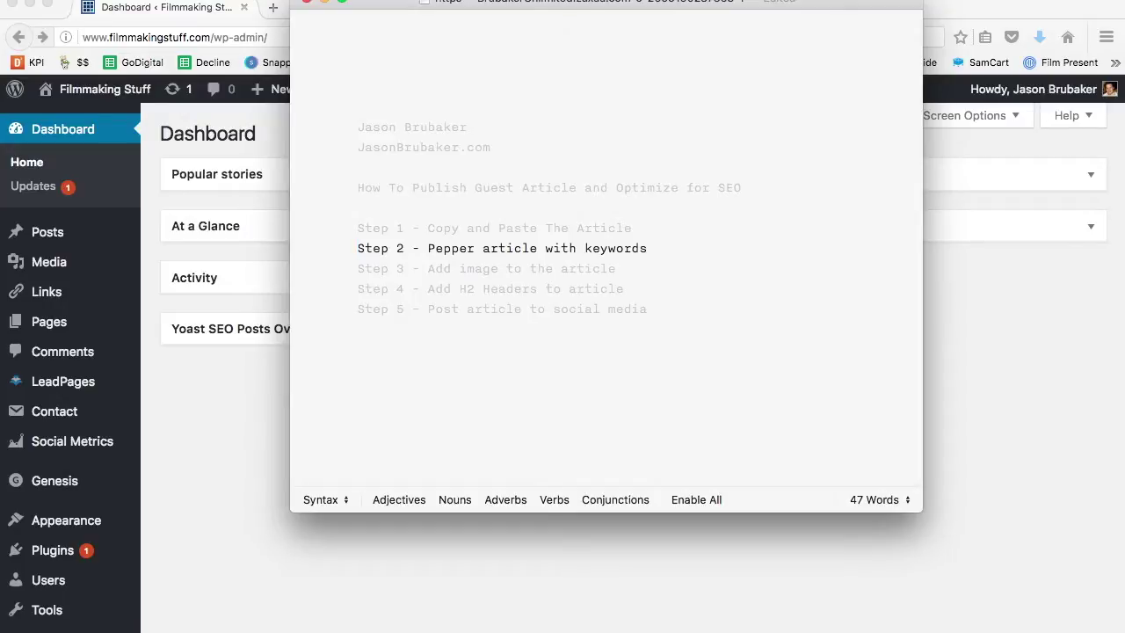
pyautogui.click(358, 268)
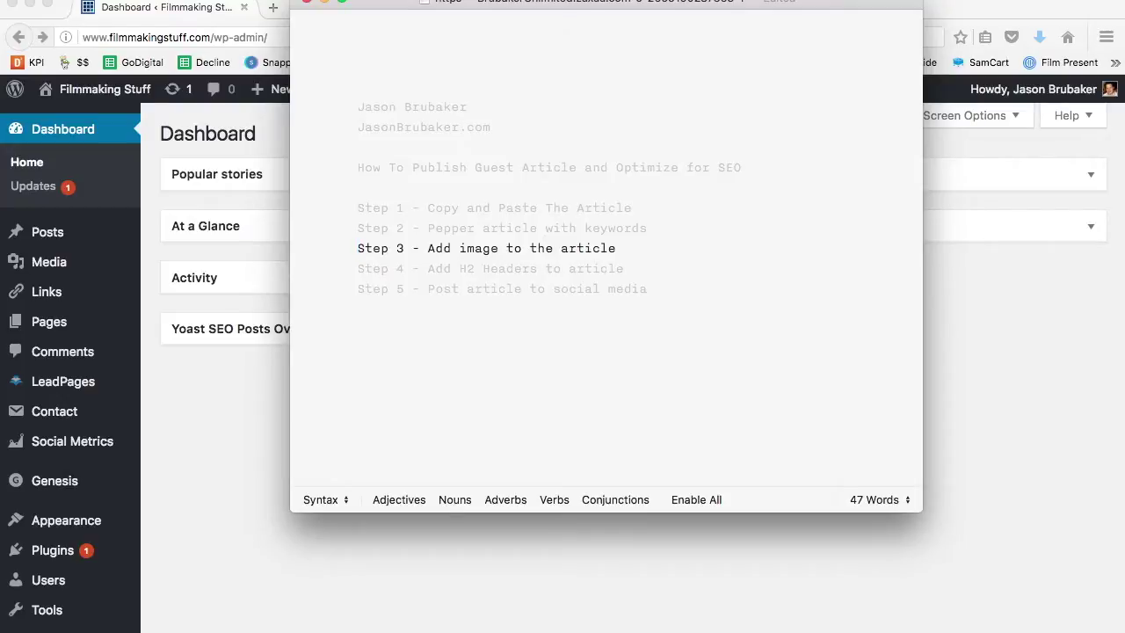
pyautogui.click(357, 268)
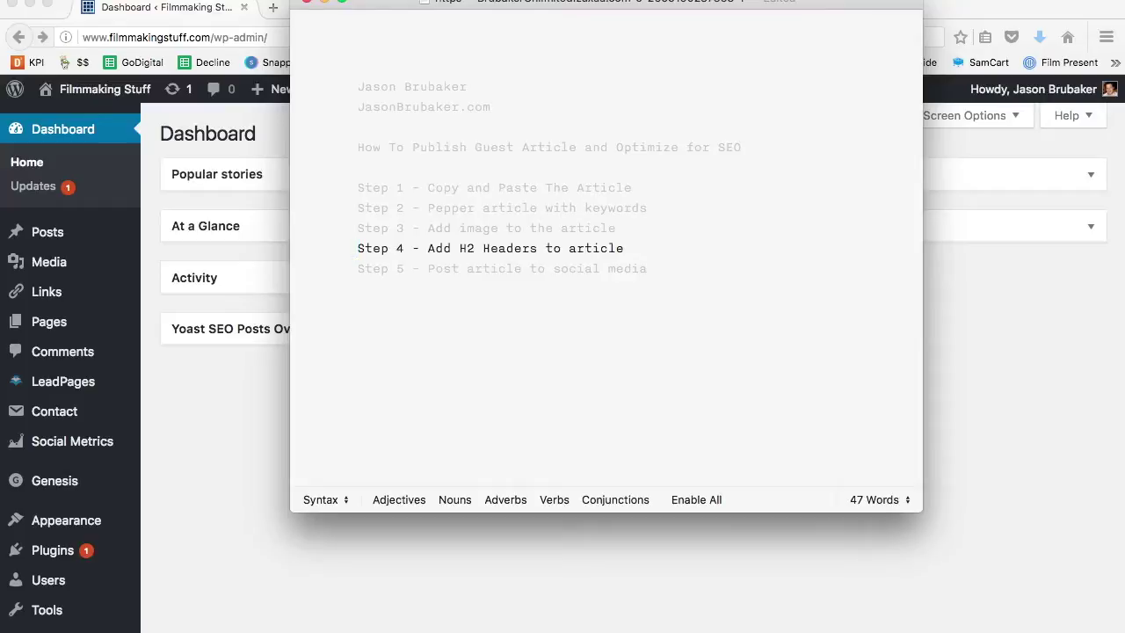
pyautogui.click(357, 268)
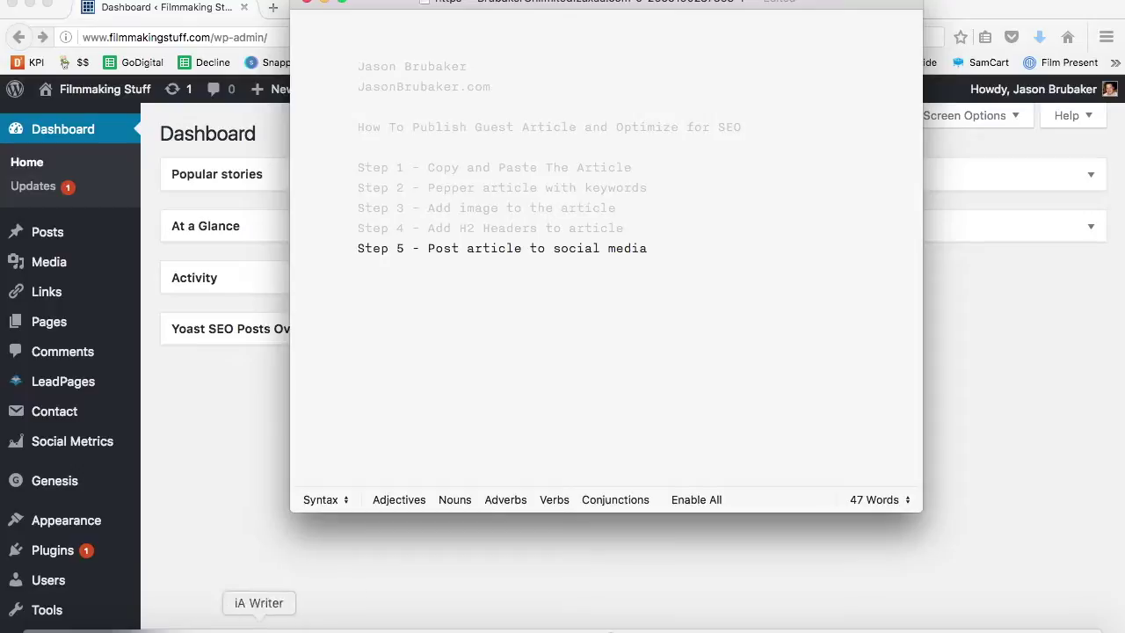
# - Switch to Microsoft Word, look over the press release article and copy its entire text
pyautogui.click(352, 622)
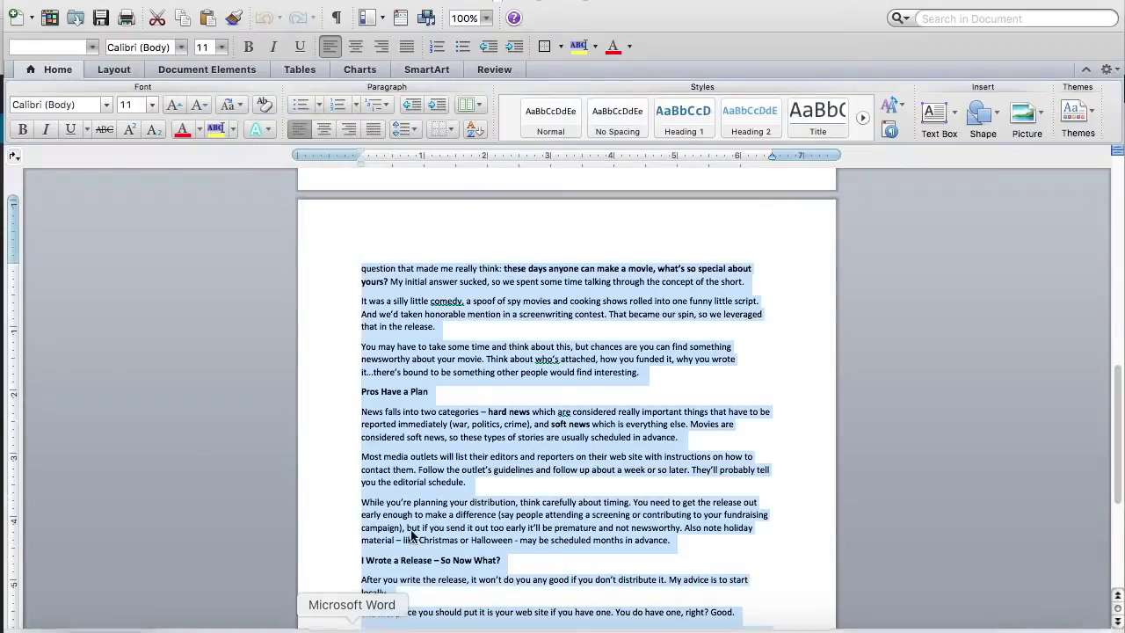
pyautogui.click(441, 374)
pyautogui.scroll(15, 455, 419)
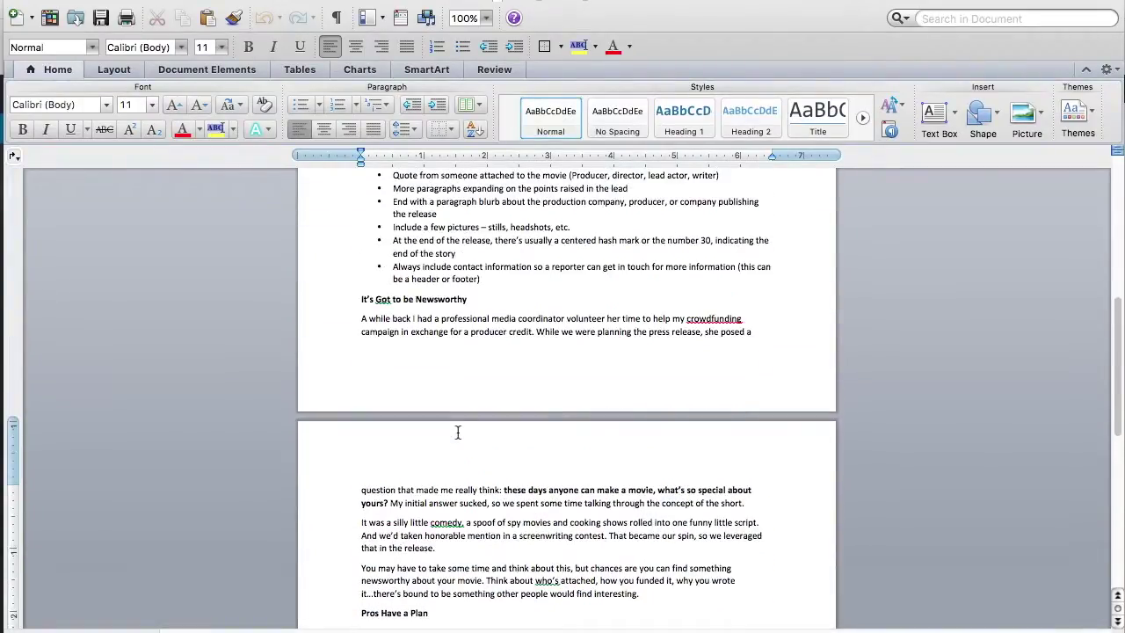
pyautogui.scroll(4, 457, 432)
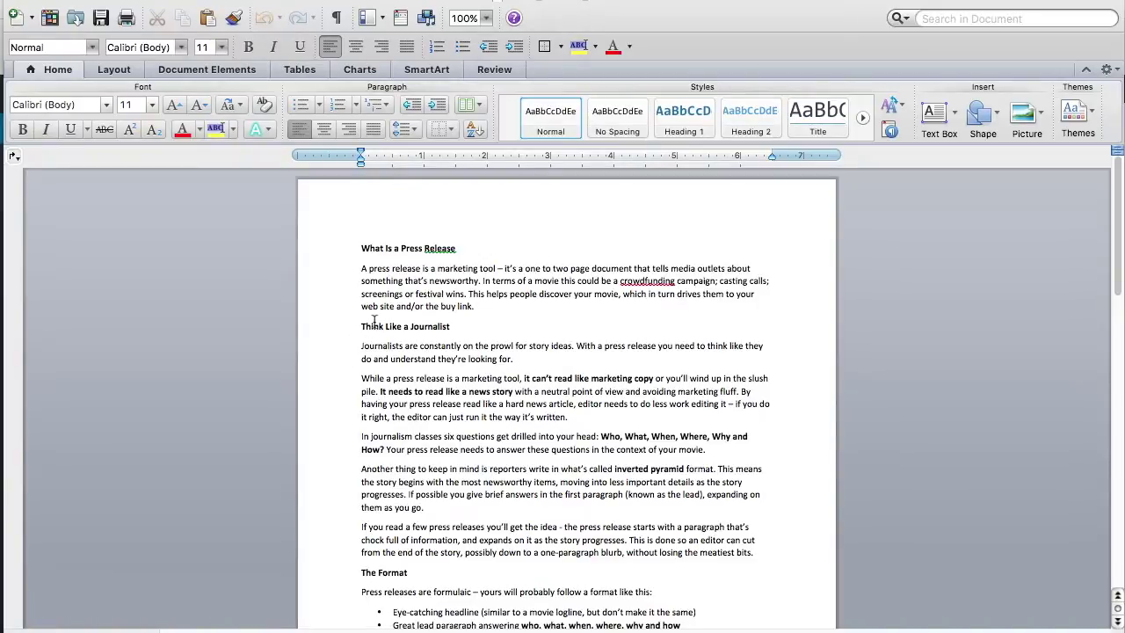
pyautogui.scroll(-6, 374, 321)
pyautogui.scroll(6, 373, 321)
pyautogui.click(145, 0)
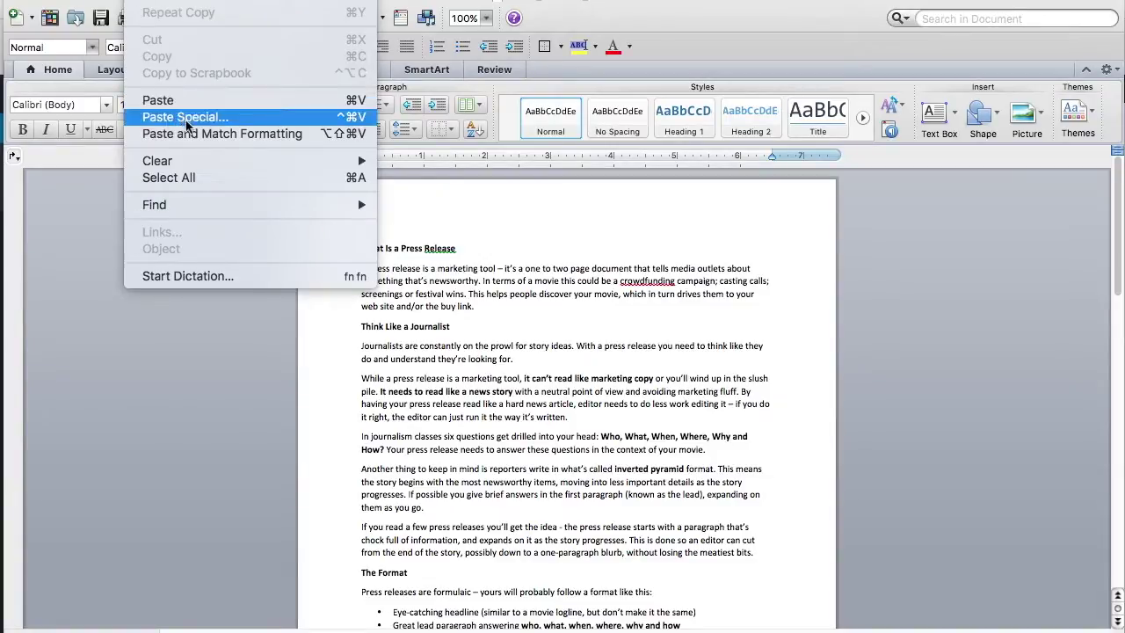
pyautogui.click(188, 176)
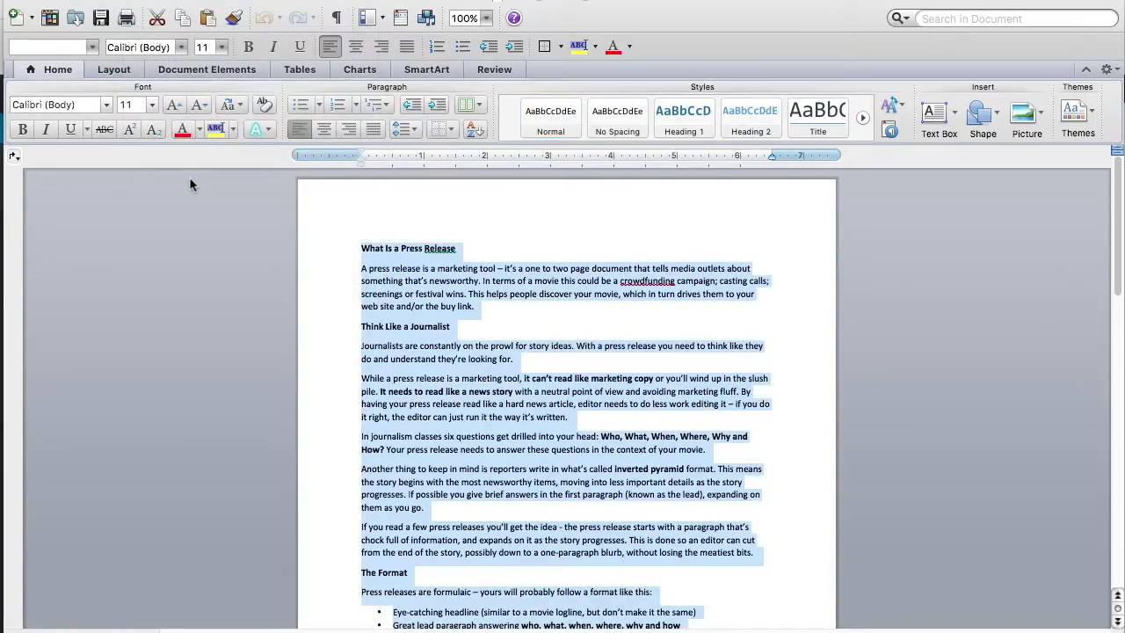
pyautogui.click(159, 0)
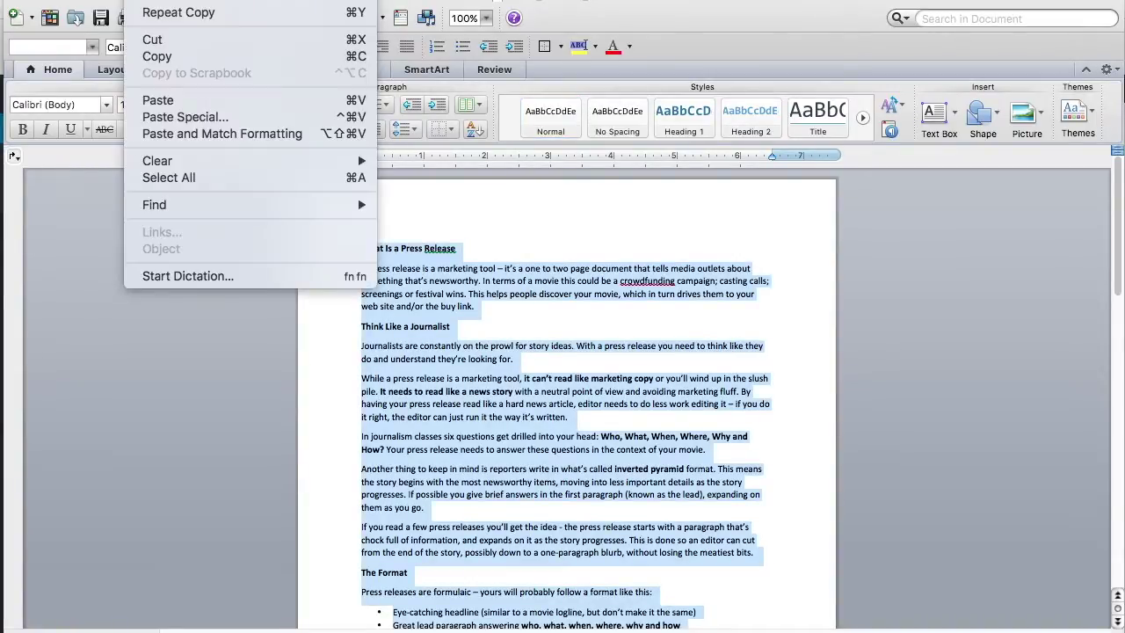
pyautogui.click(170, 58)
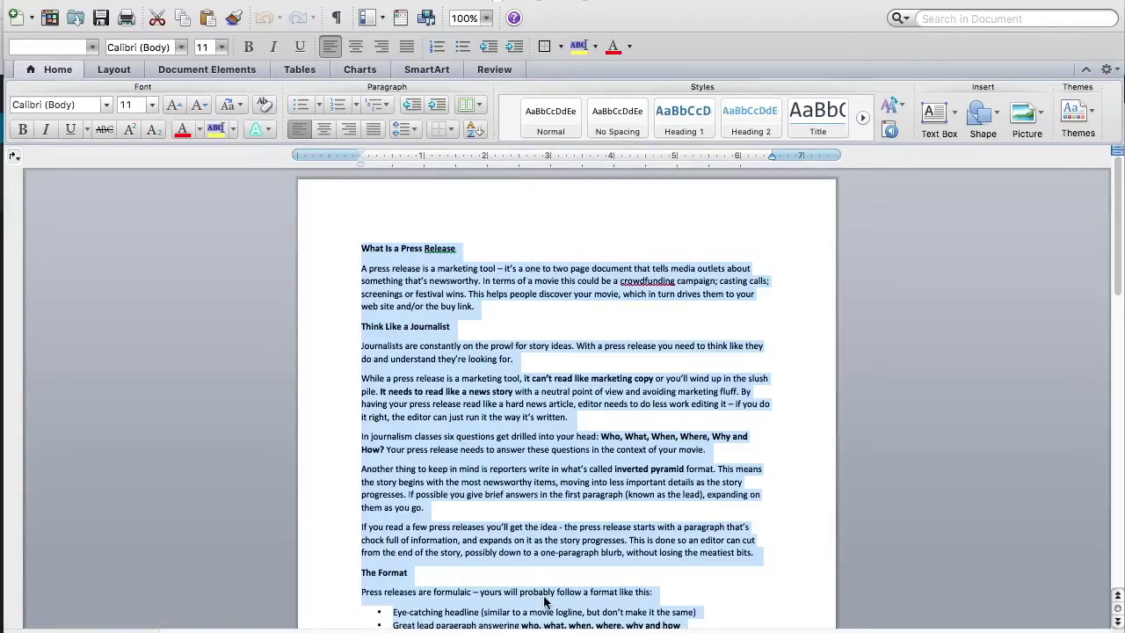
# - Switch to Firefox and add a new post to the Filmmaking Stuff WordPress site
pyautogui.moveTo(383, 627)
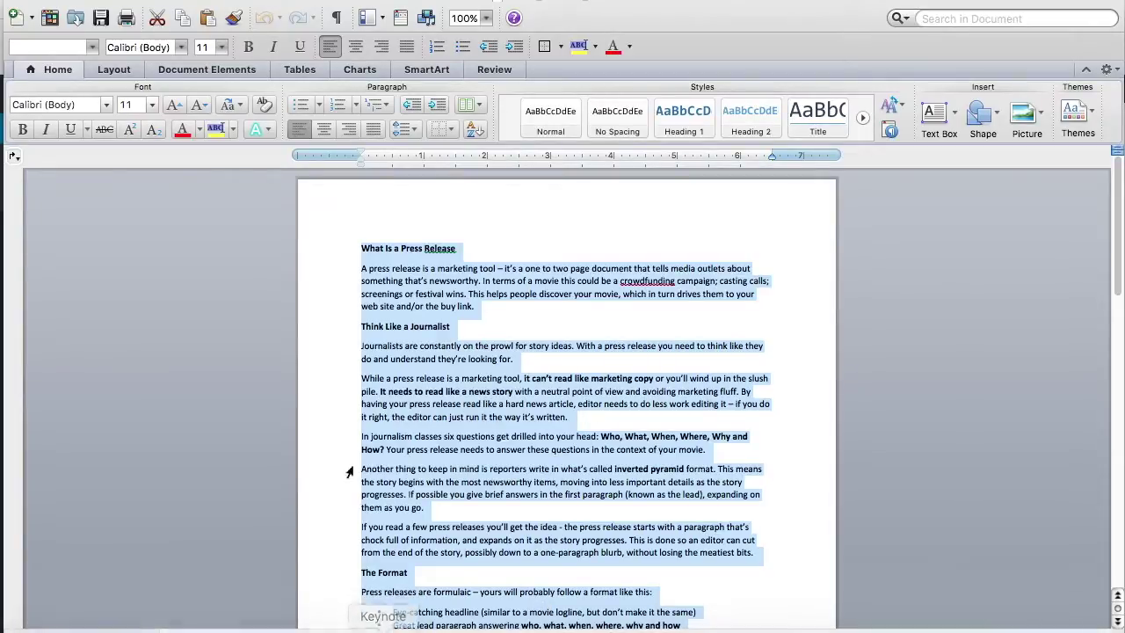
pyautogui.moveTo(103, 628)
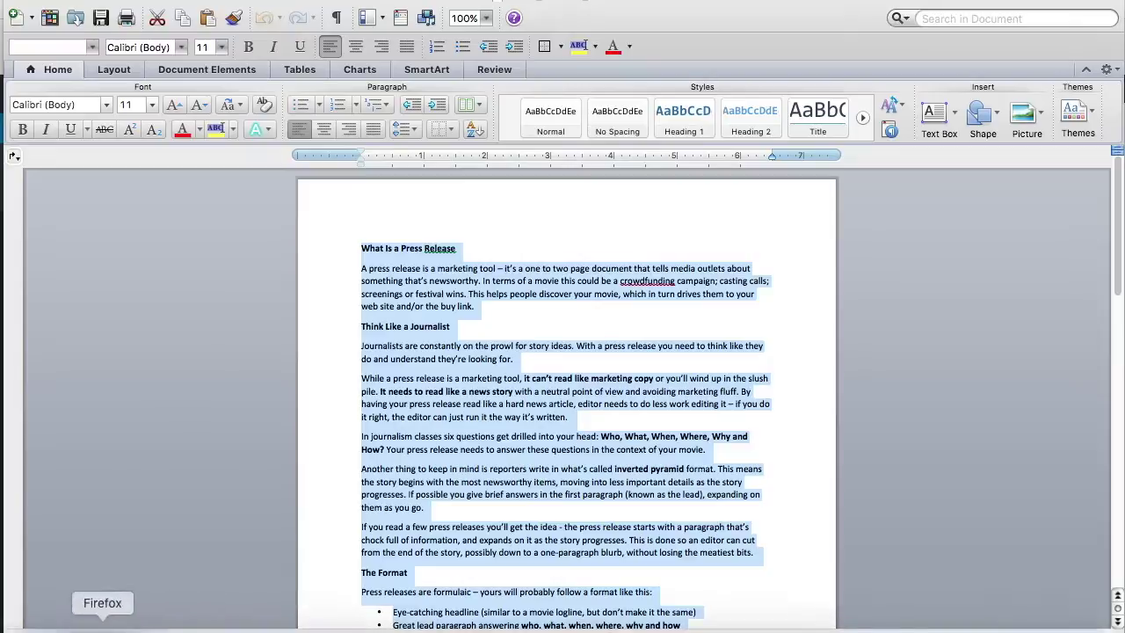
pyautogui.click(103, 627)
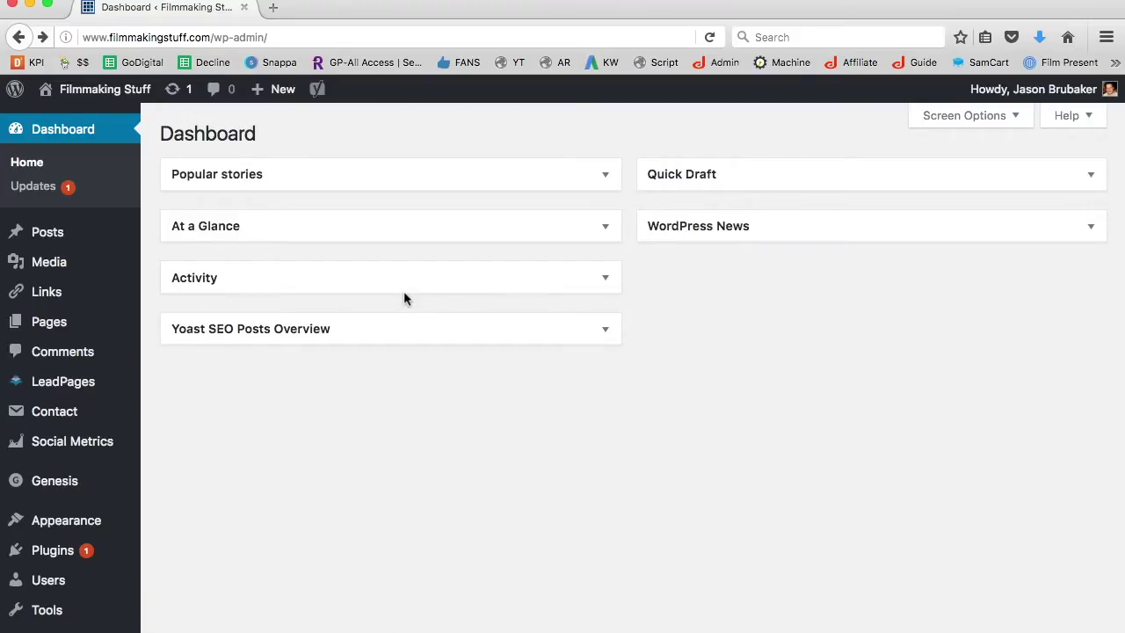
pyautogui.moveTo(40, 231)
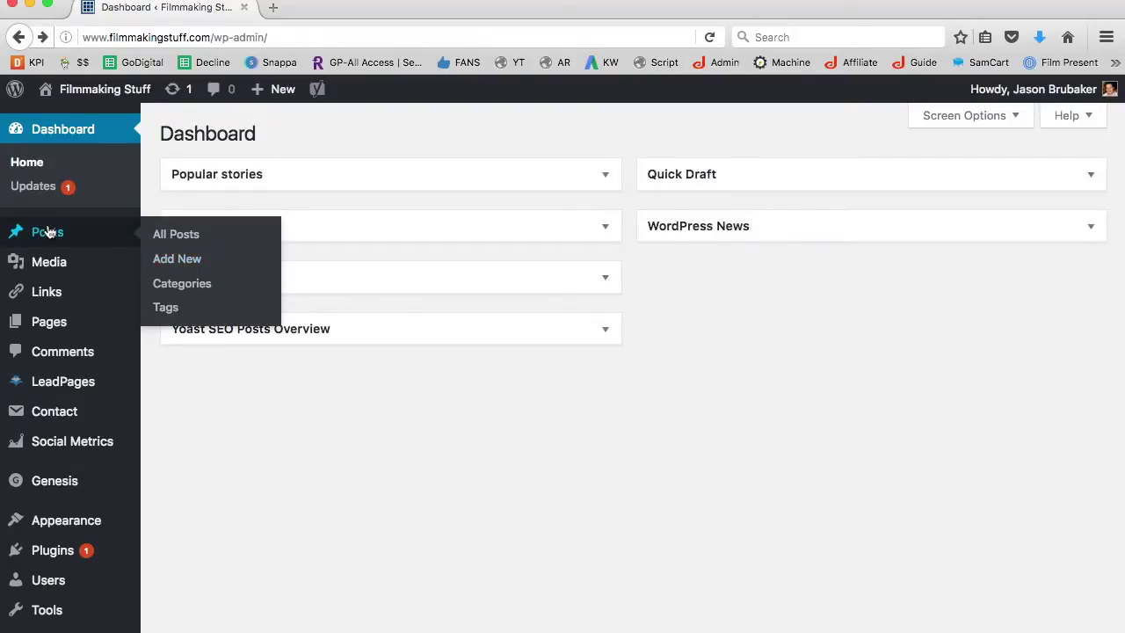
pyautogui.click(194, 263)
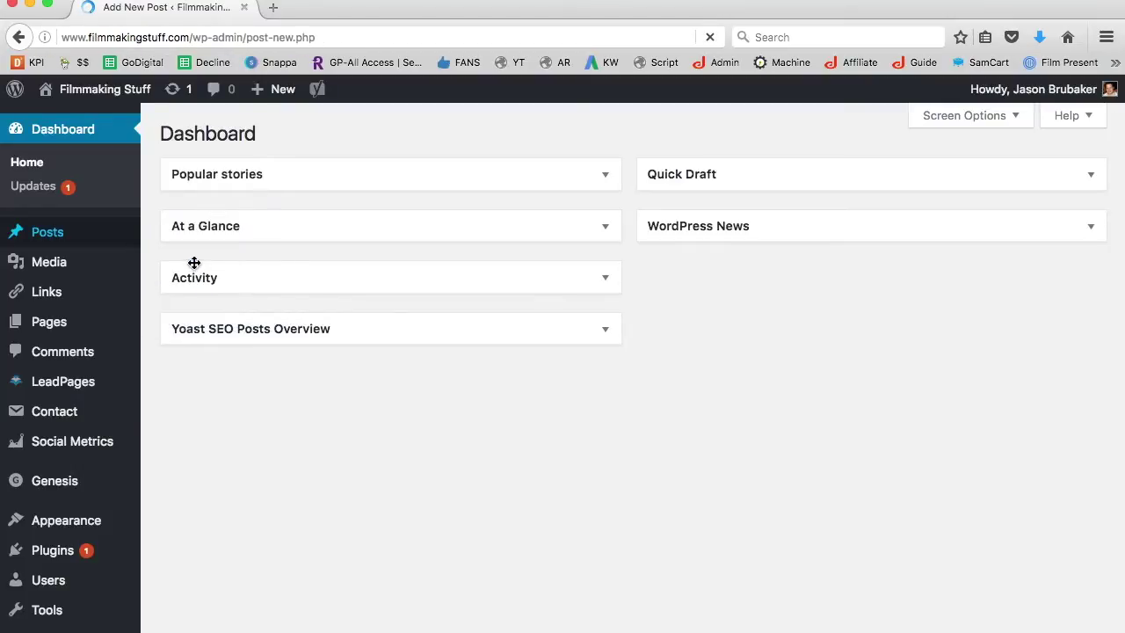
pyautogui.scroll(-3, 373, 370)
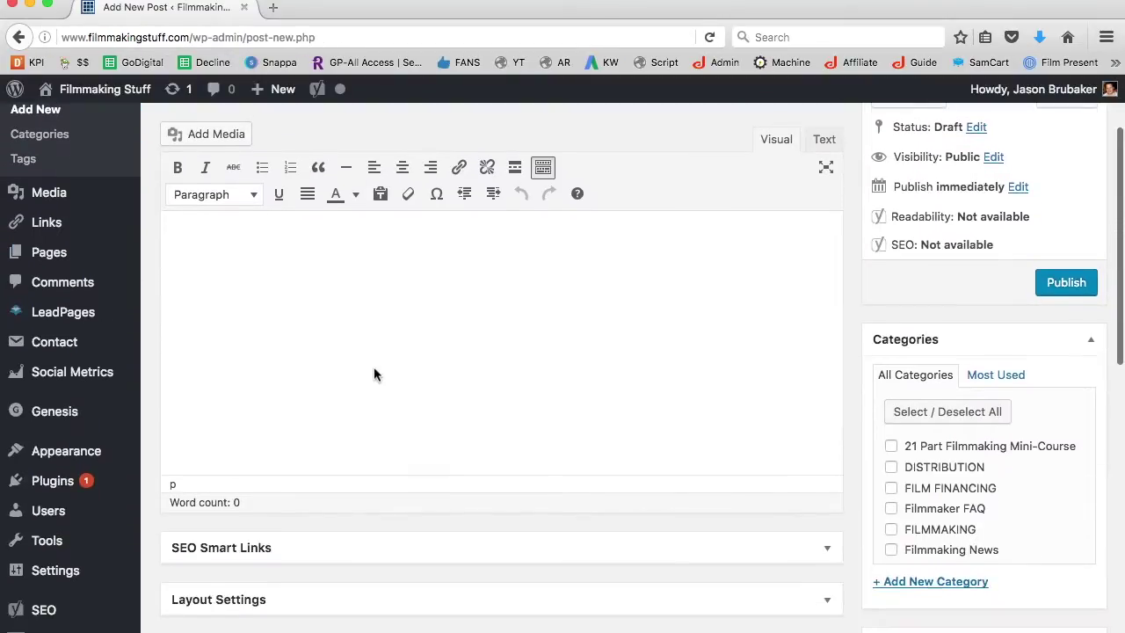
pyautogui.scroll(1, 374, 366)
# - Turn on Paste as text and paste the copied press release article into the post body, checking its content
pyautogui.click(391, 268)
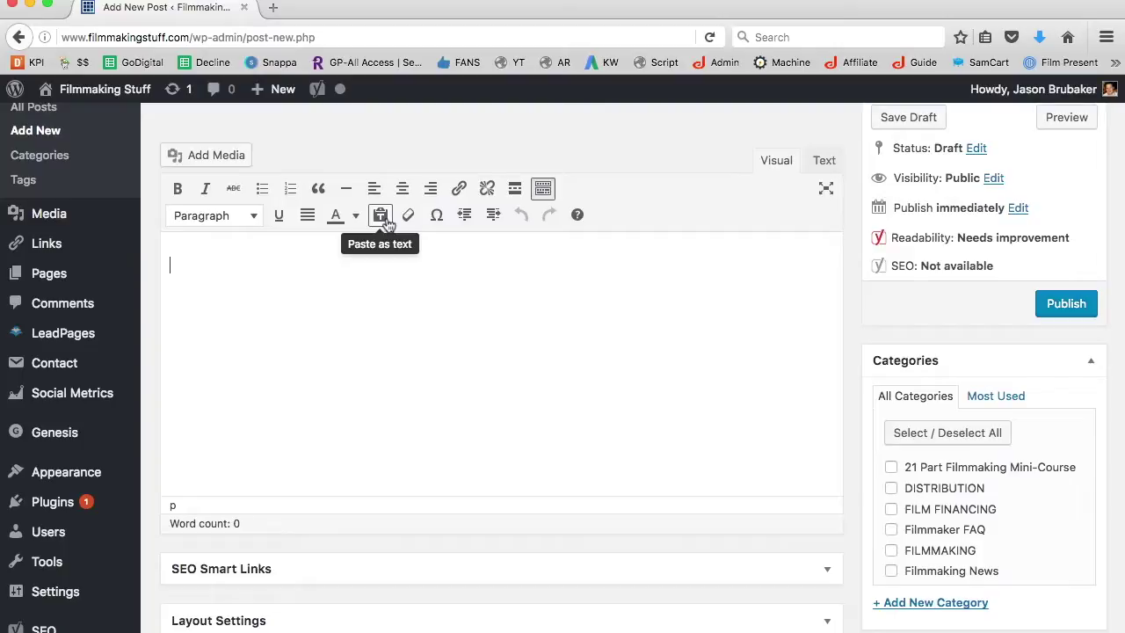
pyautogui.click(545, 192)
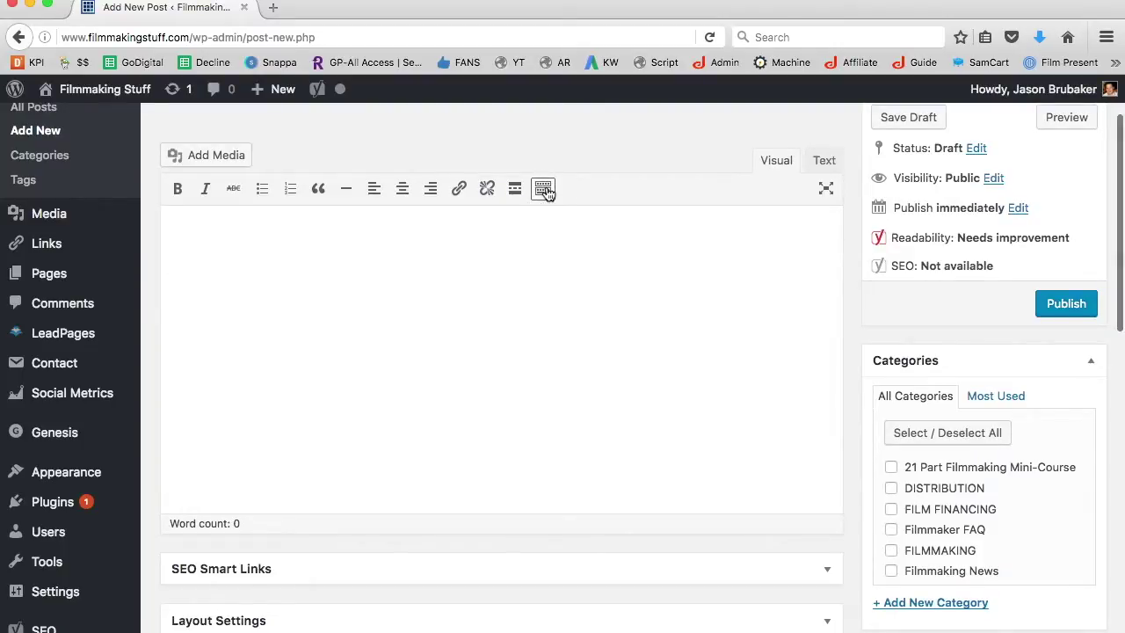
pyautogui.click(545, 191)
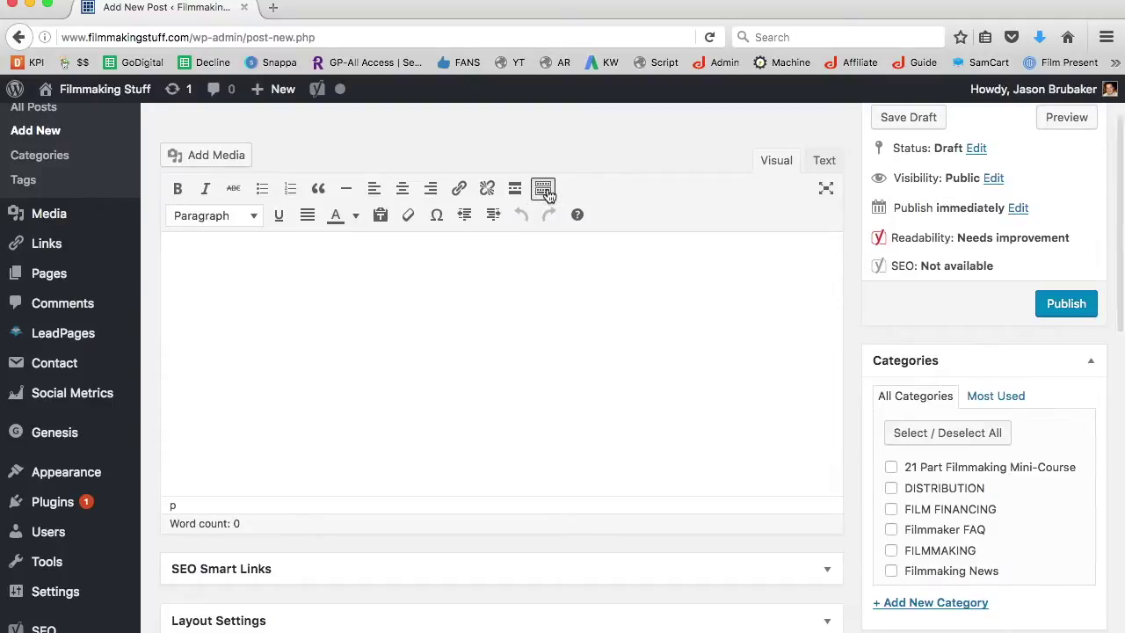
pyautogui.click(380, 216)
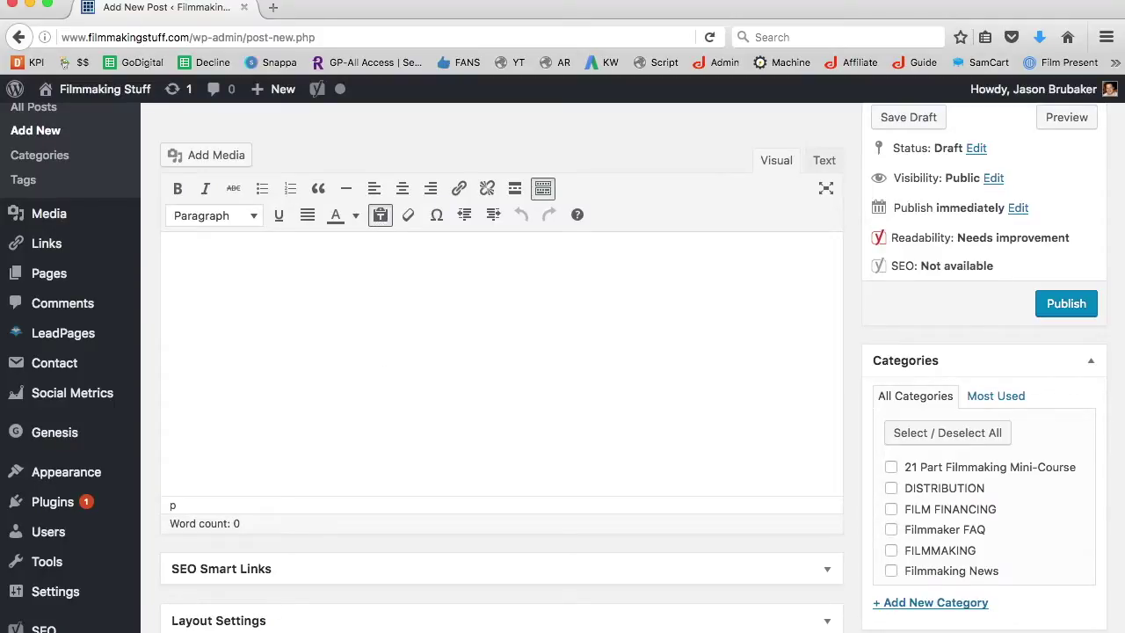
pyautogui.click(154, 0)
pyautogui.click(167, 73)
pyautogui.scroll(-15, 261, 376)
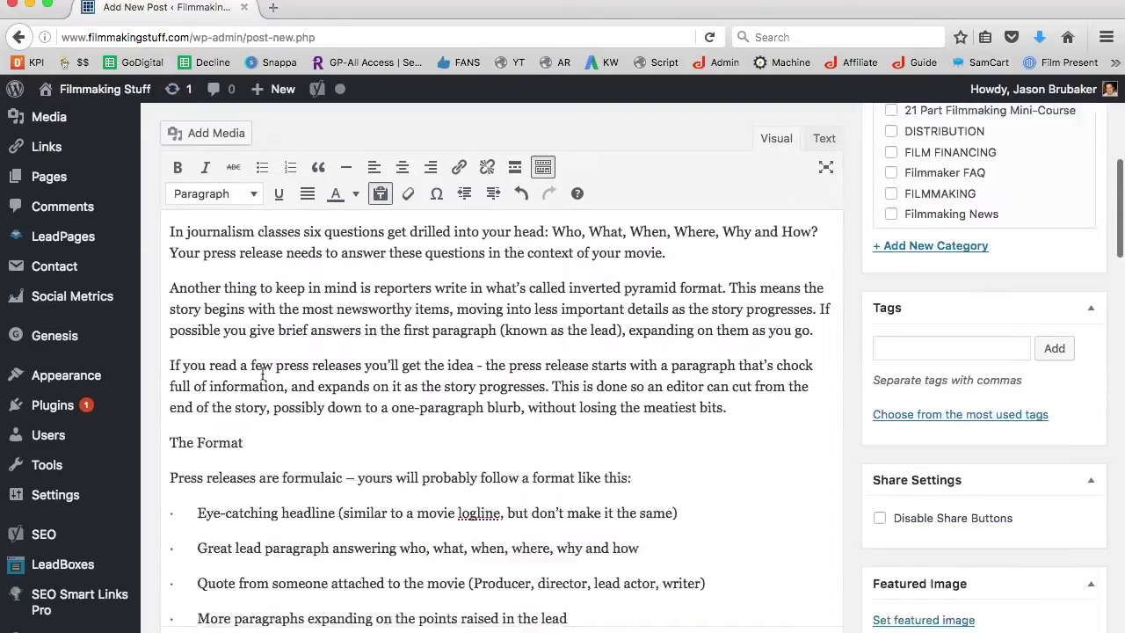
pyautogui.scroll(-15, 261, 375)
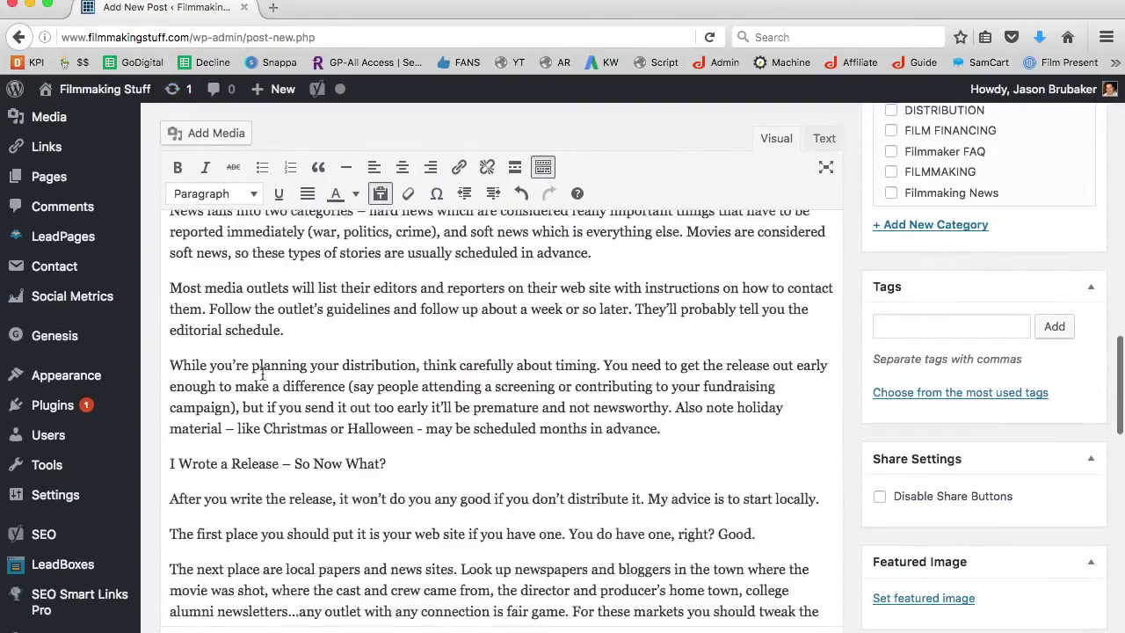
pyautogui.scroll(15, 261, 374)
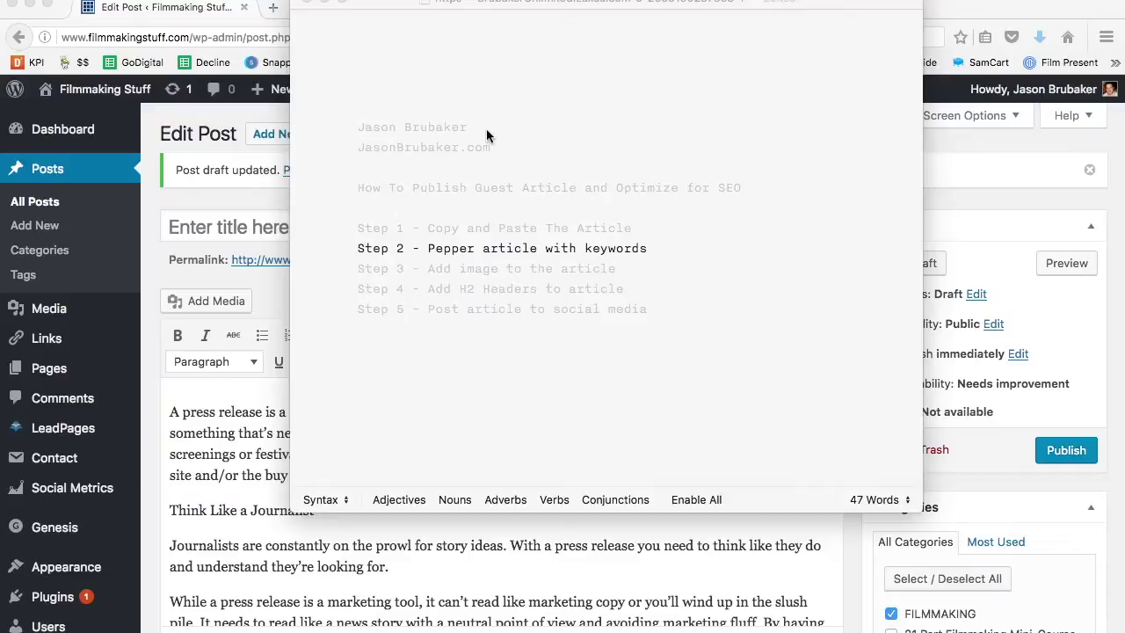
# - Return to the WordPress post draft and enter the keyword phrase "film press release" as its title
pyautogui.click(202, 220)
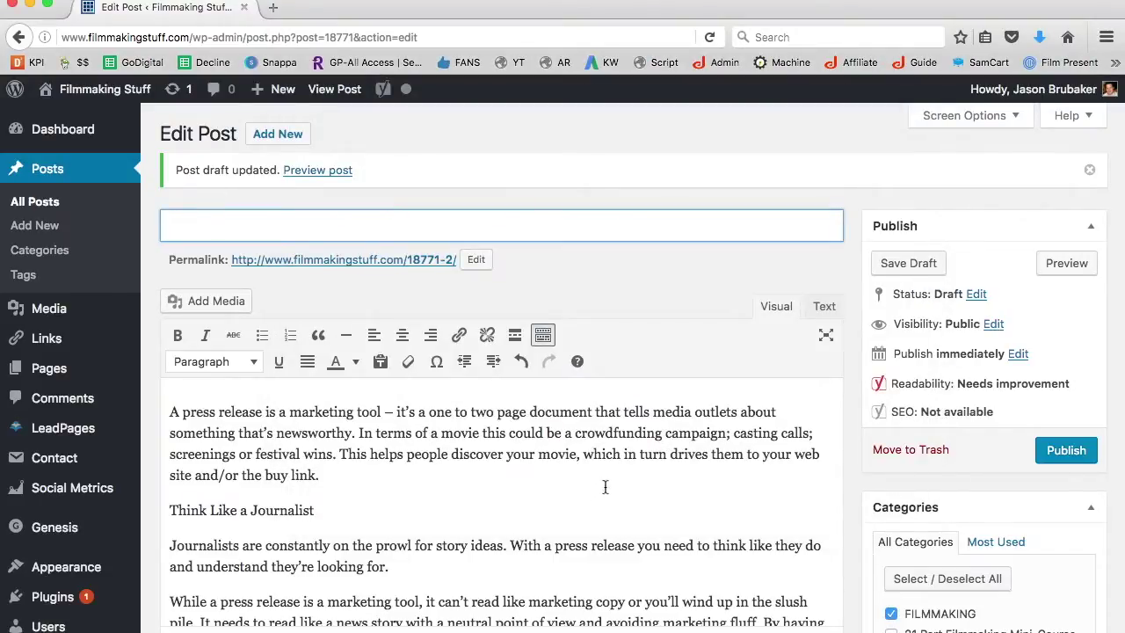
pyautogui.scroll(-3, 604, 487)
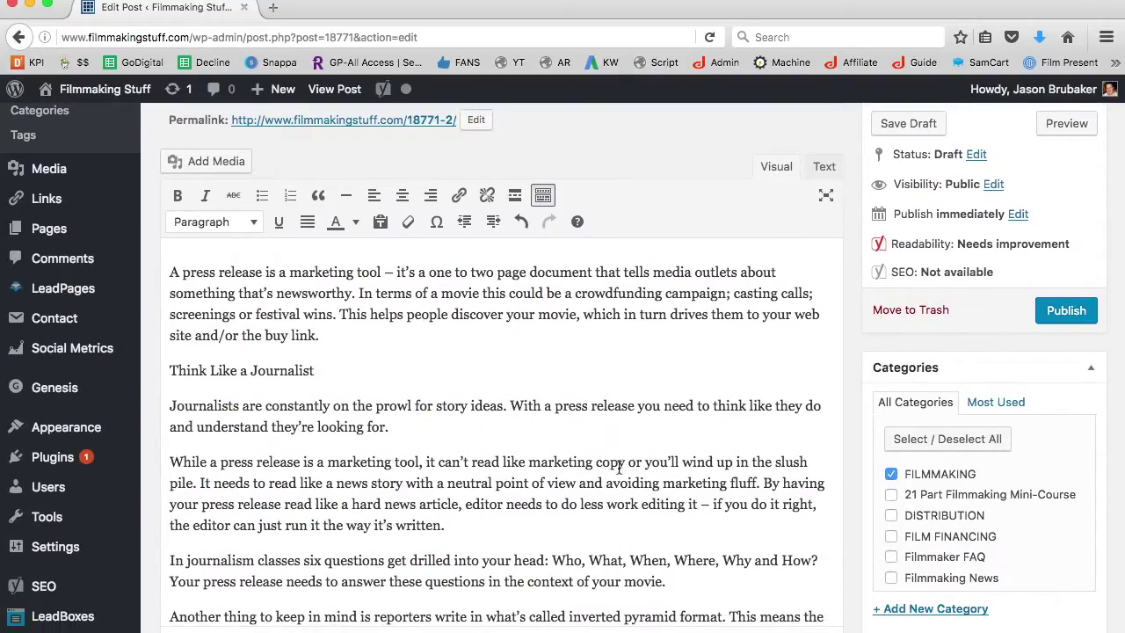
pyautogui.scroll(2, 619, 467)
pyautogui.scroll(1, 618, 468)
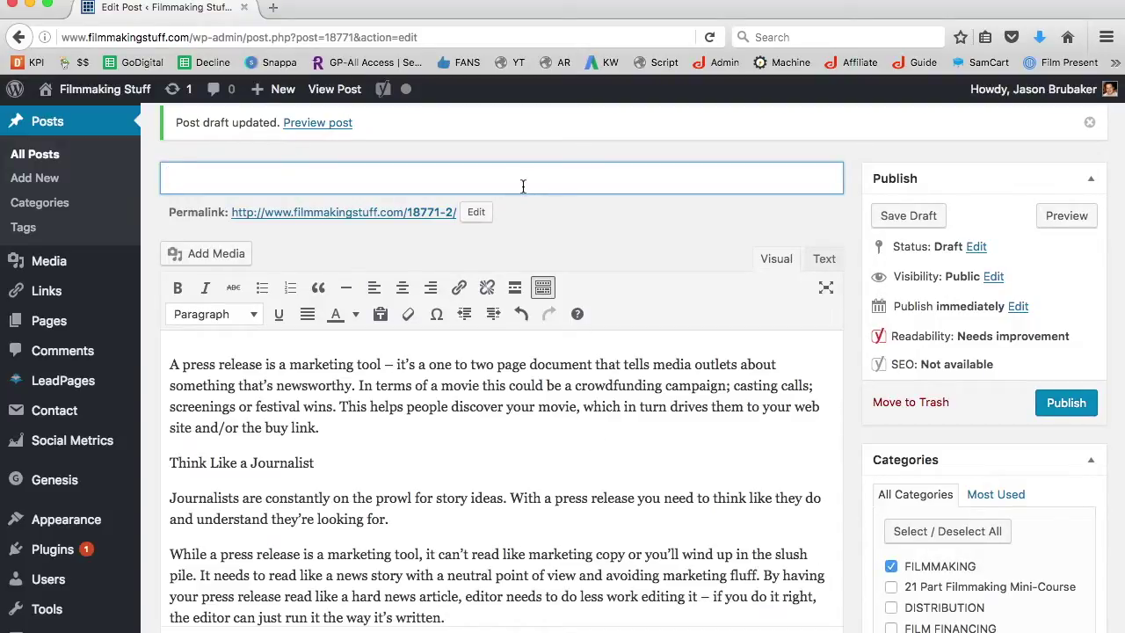
pyautogui.write('film press release')
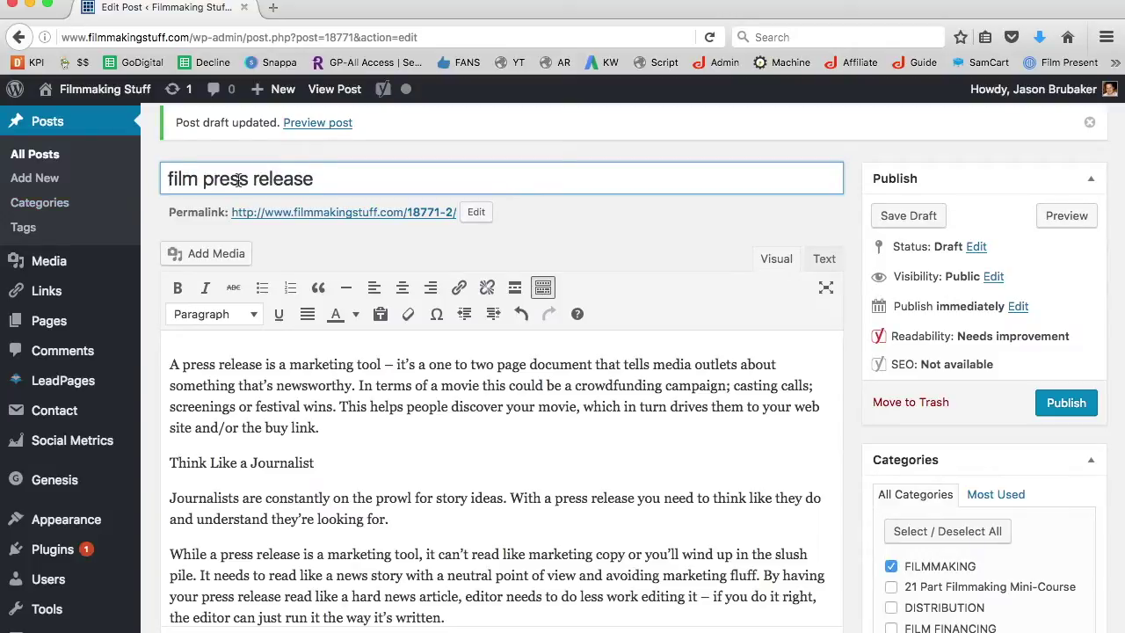
pyautogui.scroll(2, 339, 192)
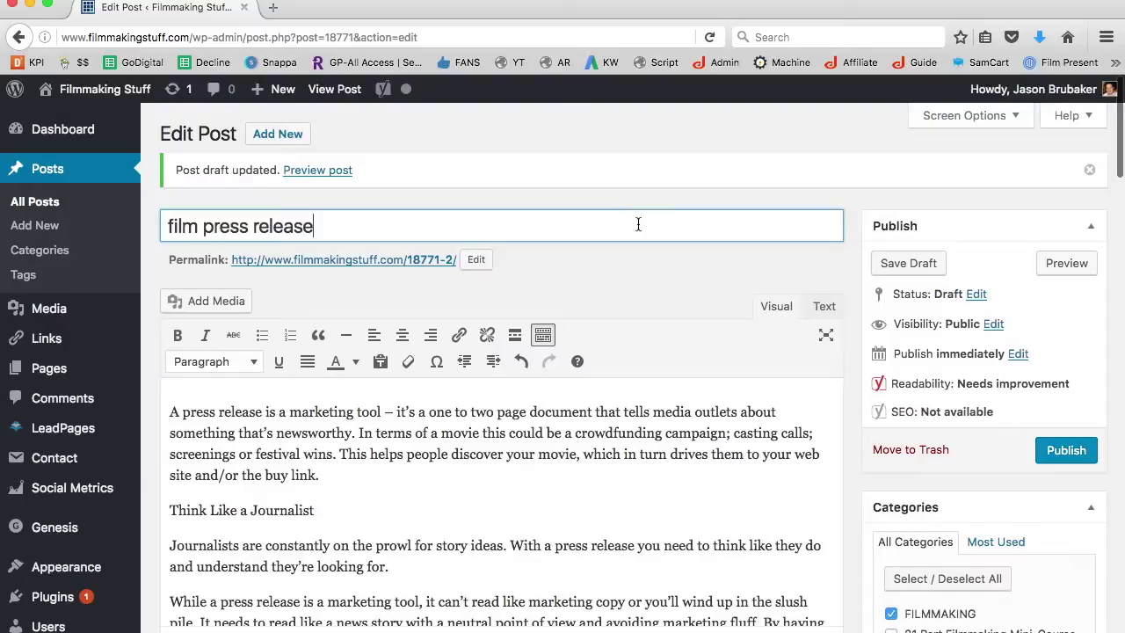
# - Add "How To Write a" in front of the keyword phrase in the post title
pyautogui.click(163, 226)
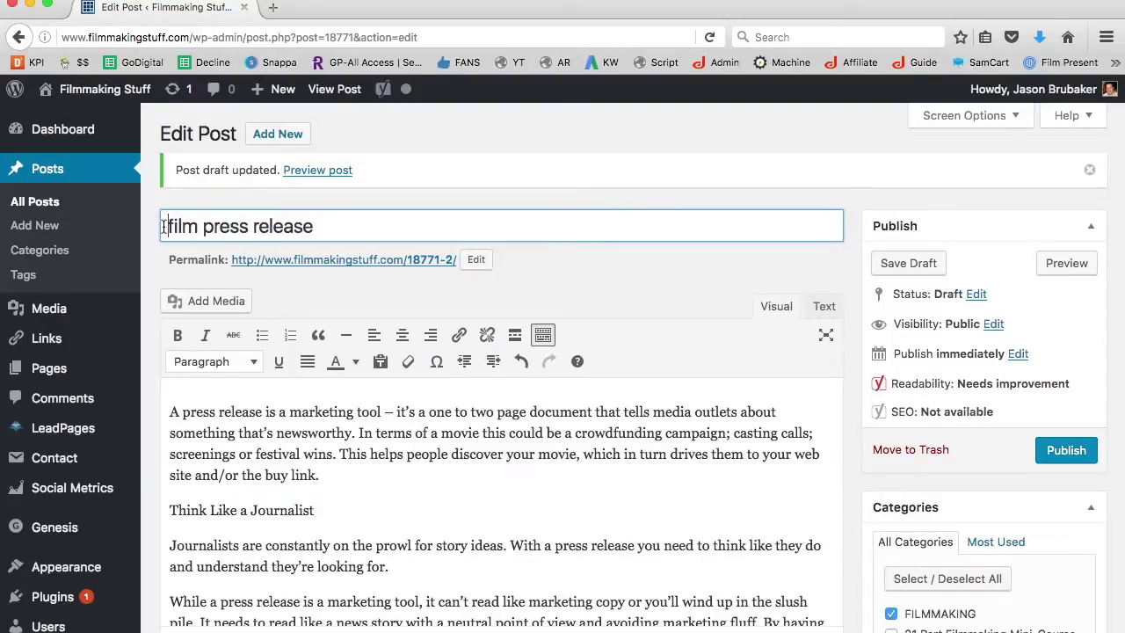
pyautogui.write('How ')
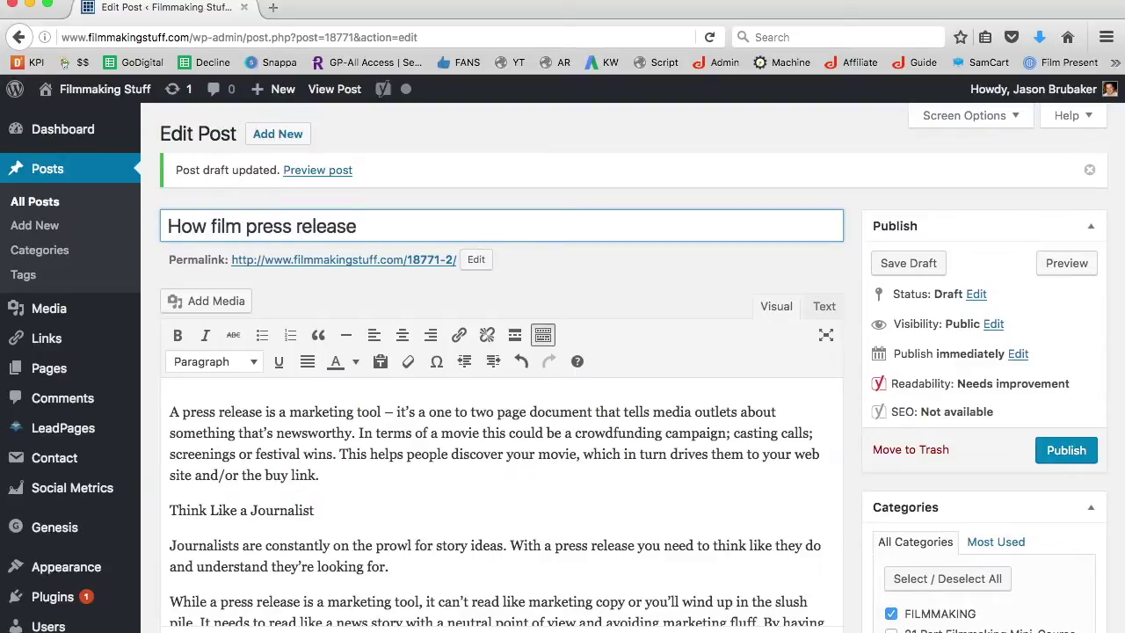
pyautogui.write('To Wri')
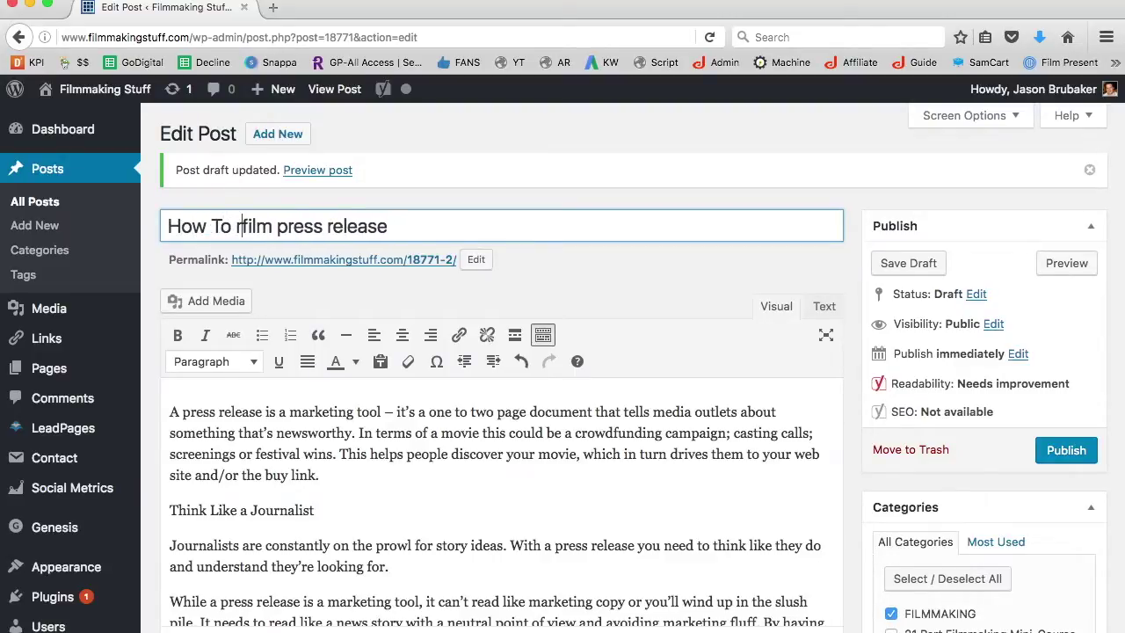
pyautogui.write('te a F')
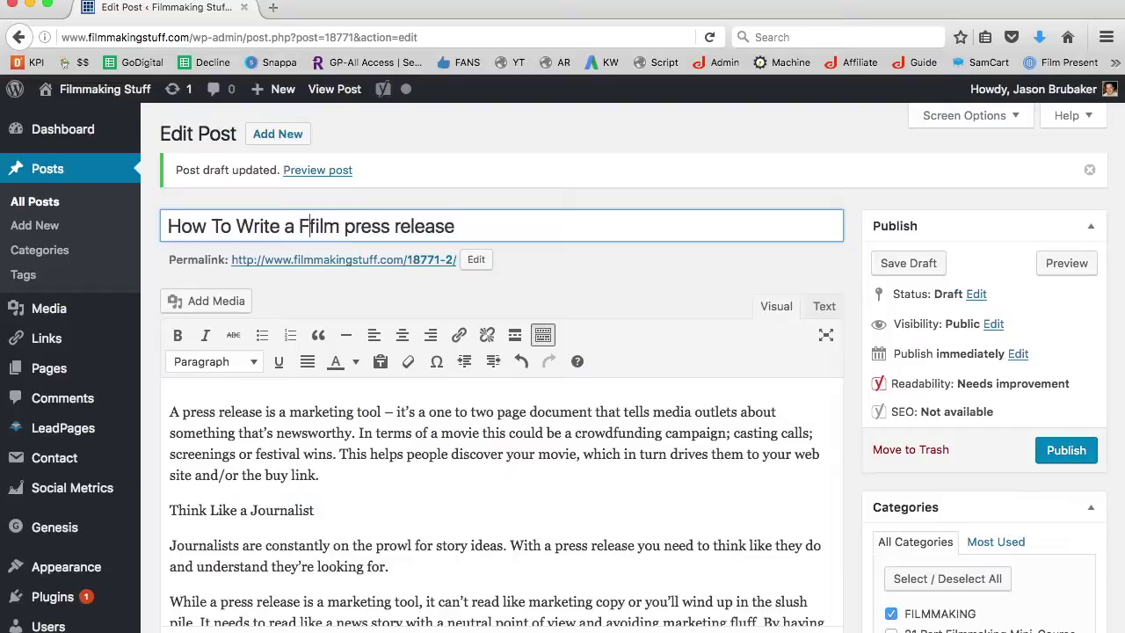
# - Capitalize the remaining words of the post title so it reads "How To Write A Film Press Release"
pyautogui.press('BackSpace')
pyautogui.press('Right')
pyautogui.press('Right')
pyautogui.press('Right')
pyautogui.press('Right')
pyautogui.press('Right')
pyautogui.press('BackSpace')
pyautogui.write('P')
pyautogui.press('Delete')
pyautogui.write('R')
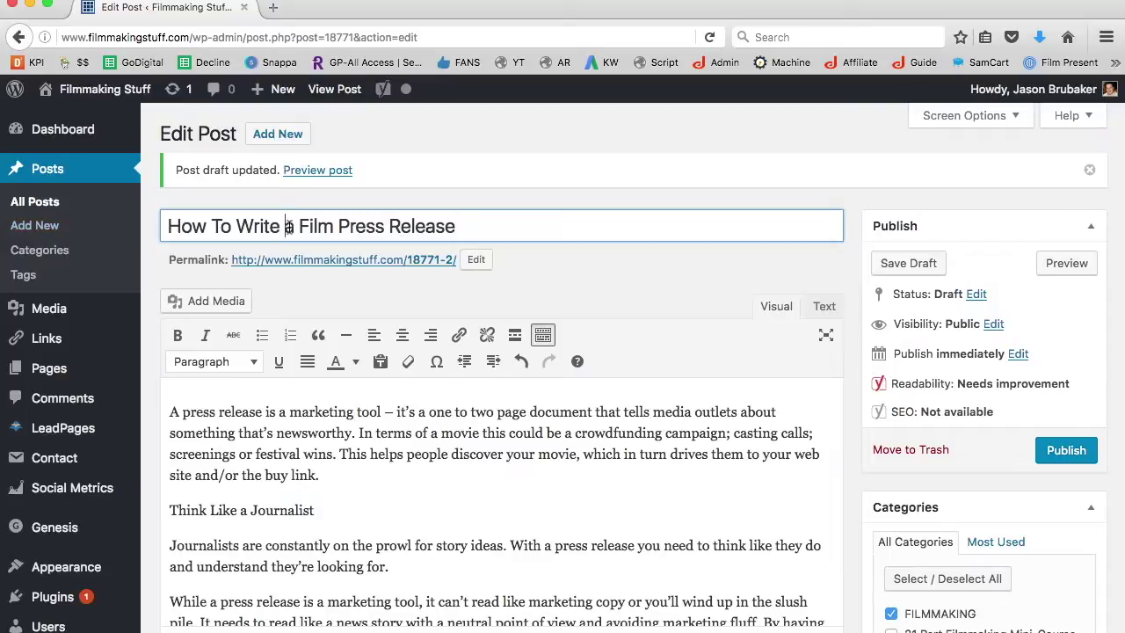
pyautogui.press('BackSpace')
pyautogui.write('A')
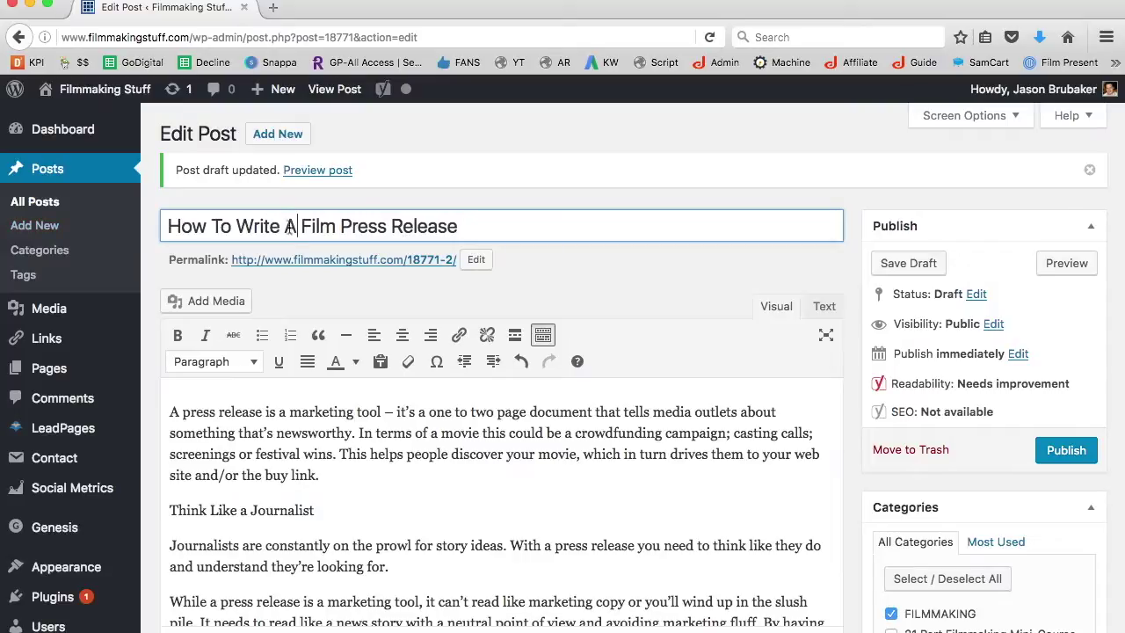
pyautogui.click(553, 241)
# - Insert "film" before "press release" in the article's opening sentence and copy the phrase "film press release"
pyautogui.scroll(-1, 551, 240)
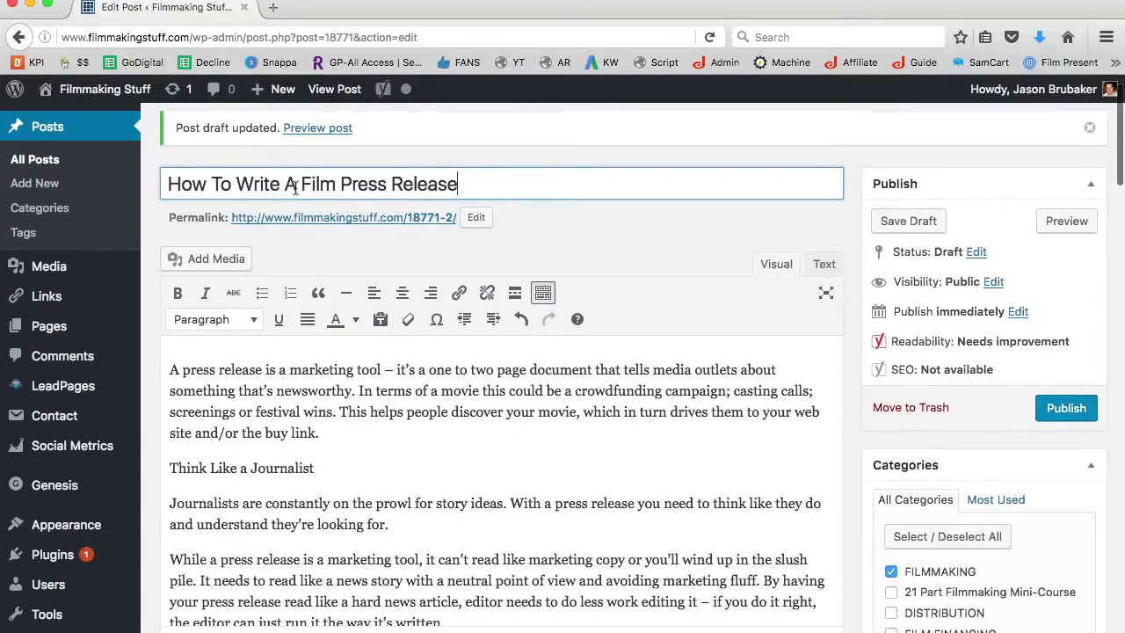
pyautogui.moveTo(299, 186); pyautogui.dragTo(502, 192)
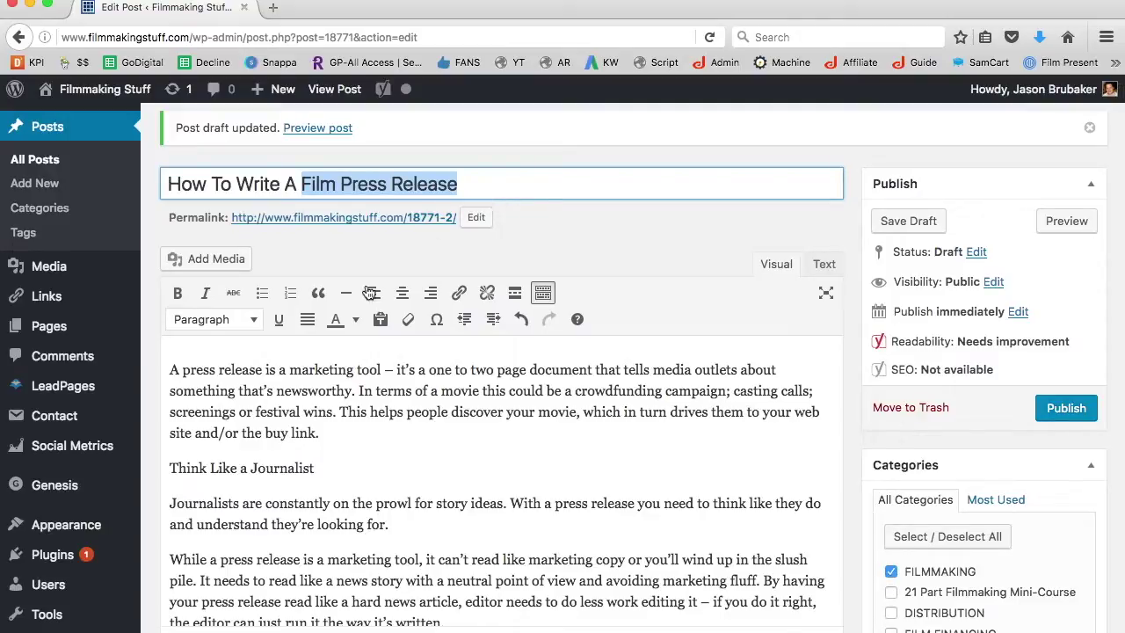
pyautogui.scroll(-3, 308, 398)
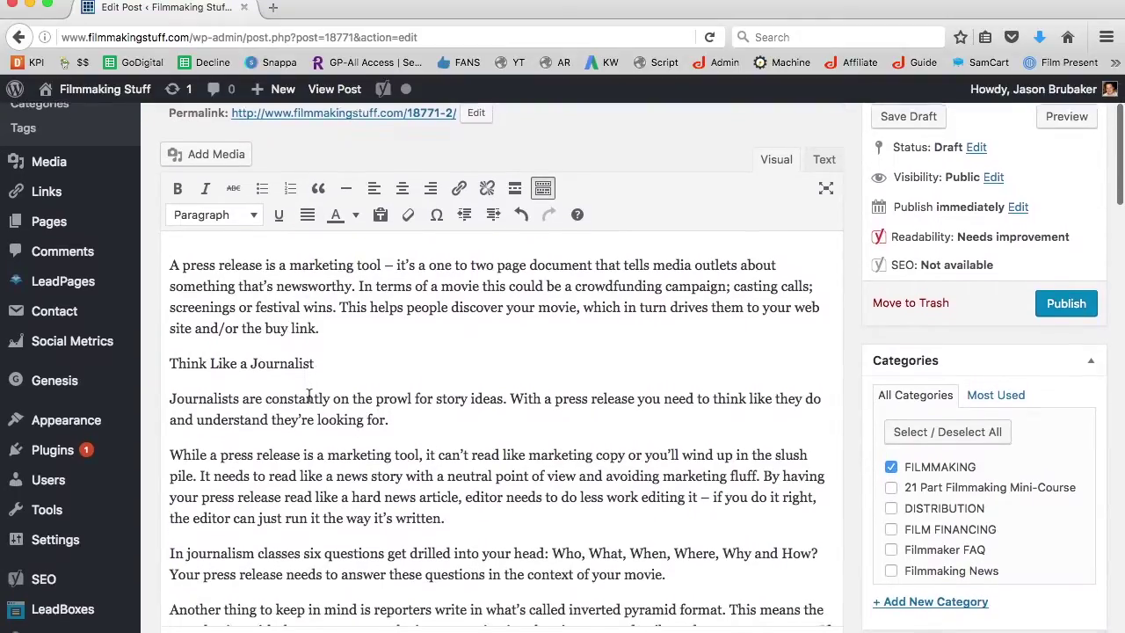
pyautogui.scroll(-1, 309, 398)
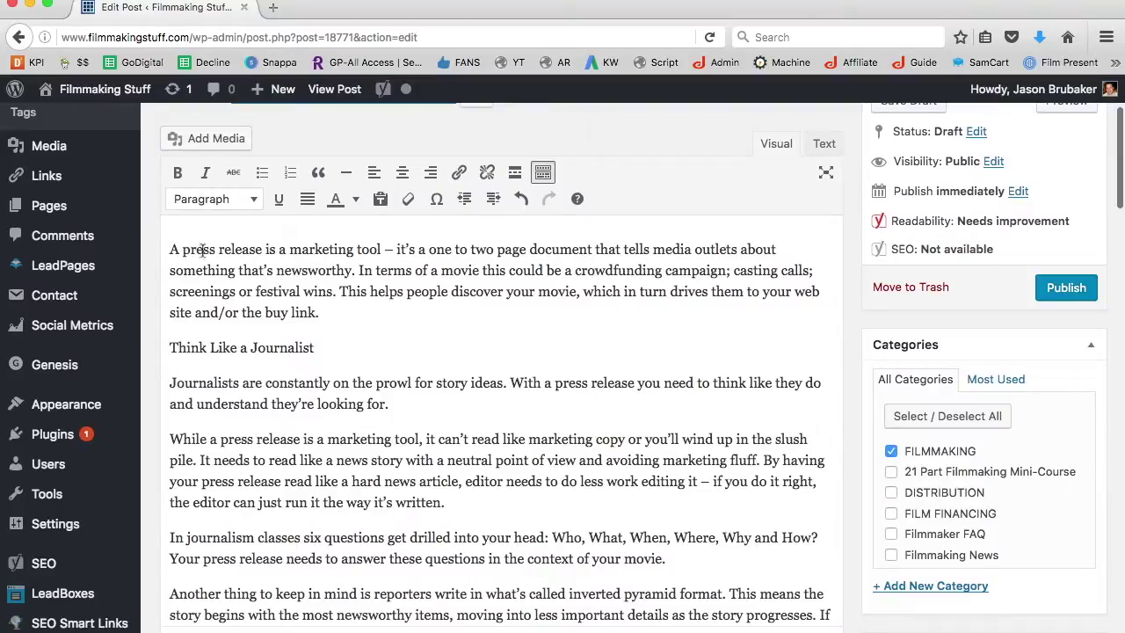
pyautogui.click(182, 250)
pyautogui.write('fil')
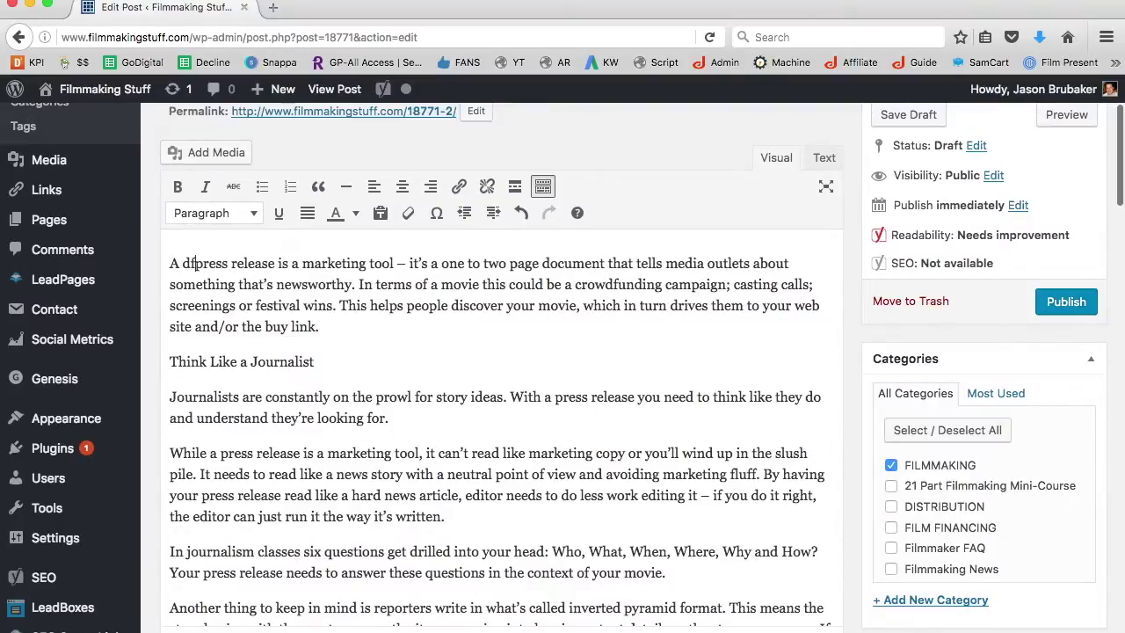
pyautogui.write('m')
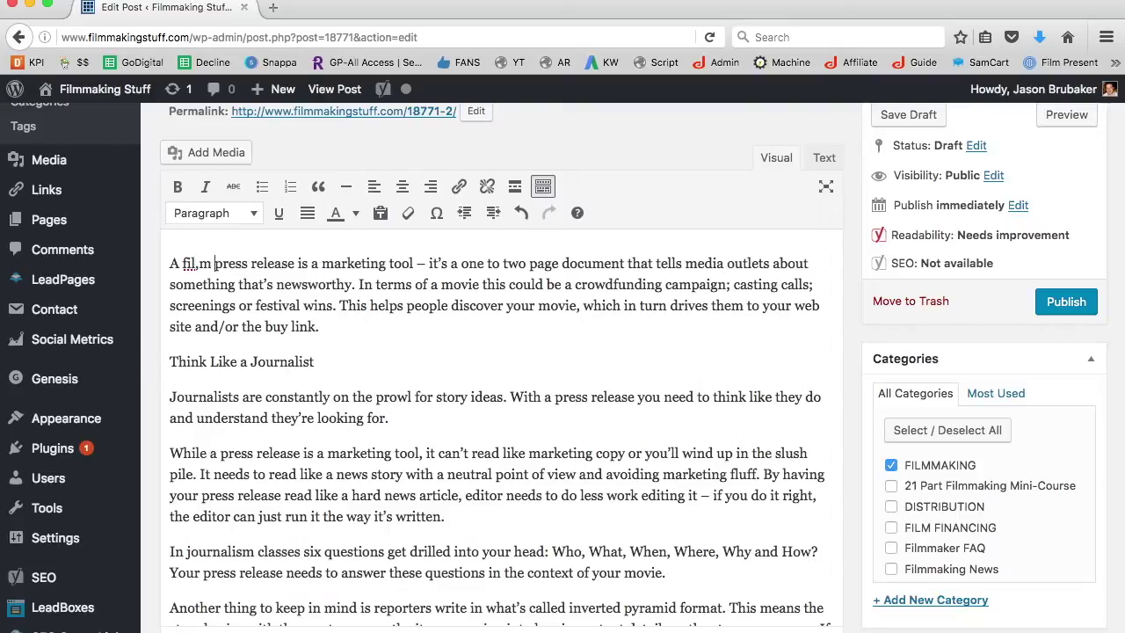
pyautogui.moveTo(292, 262); pyautogui.dragTo(180, 264)
pyautogui.press('super+c')
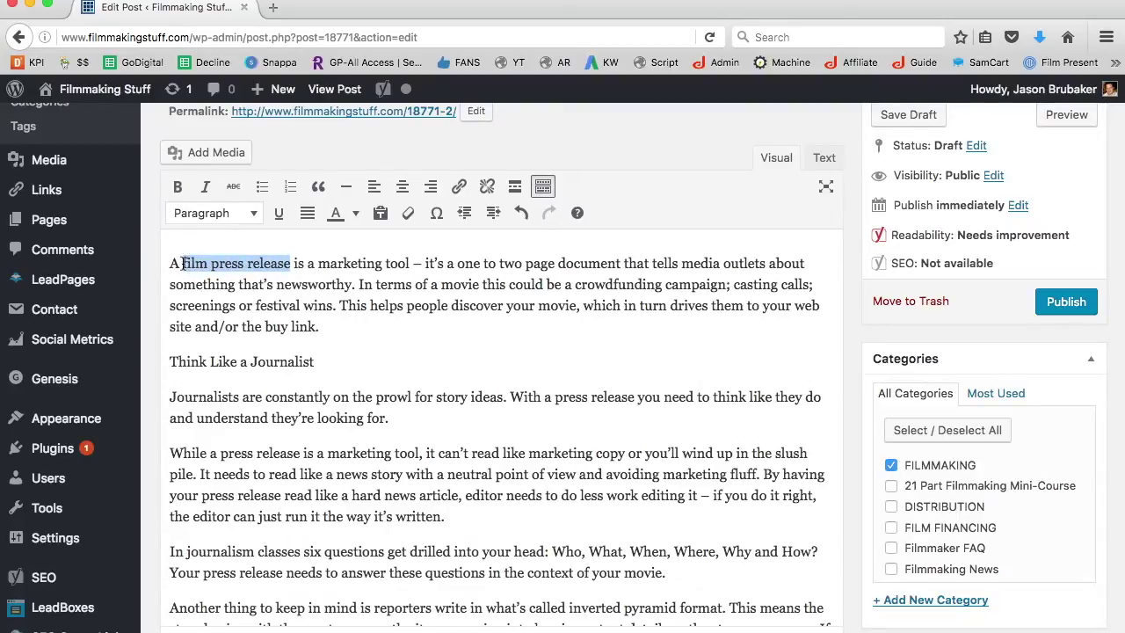
# - Paste the copied phrase "film press release" as the post's focus keyword in the Yoast SEO settings
pyautogui.scroll(-3, 495, 353)
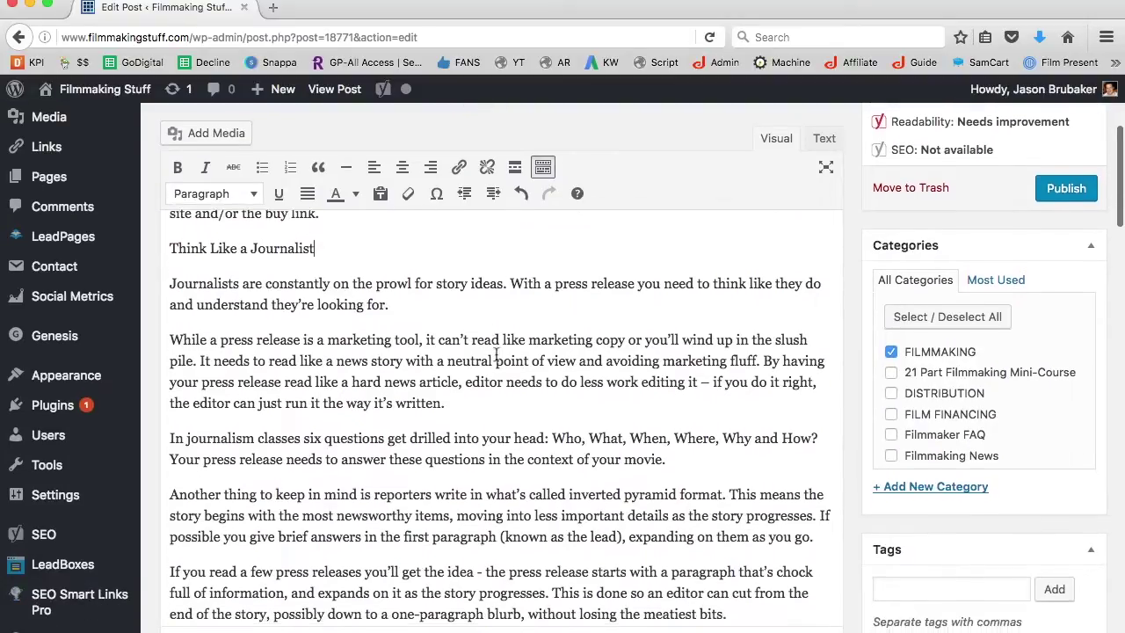
pyautogui.scroll(-5, 497, 353)
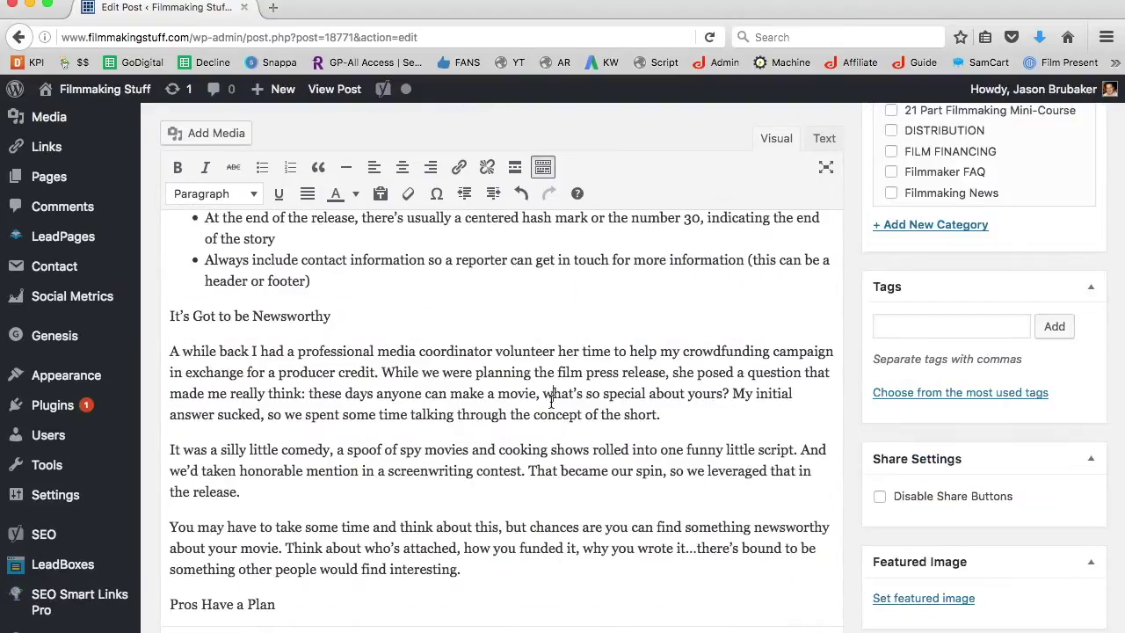
pyautogui.scroll(-5, 552, 402)
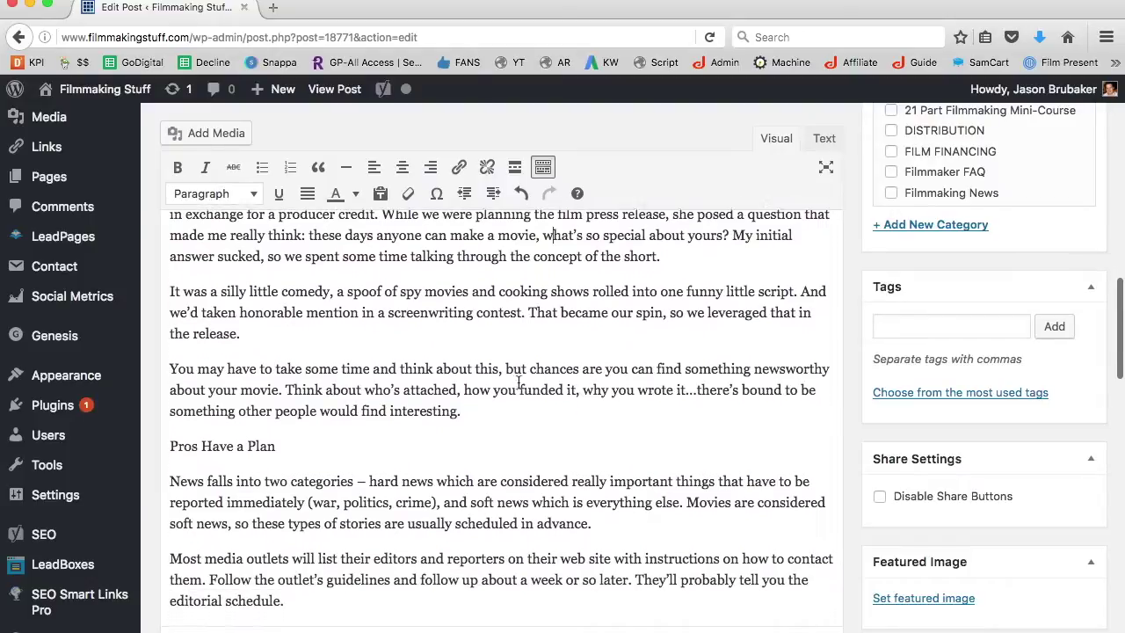
pyautogui.scroll(-5, 518, 382)
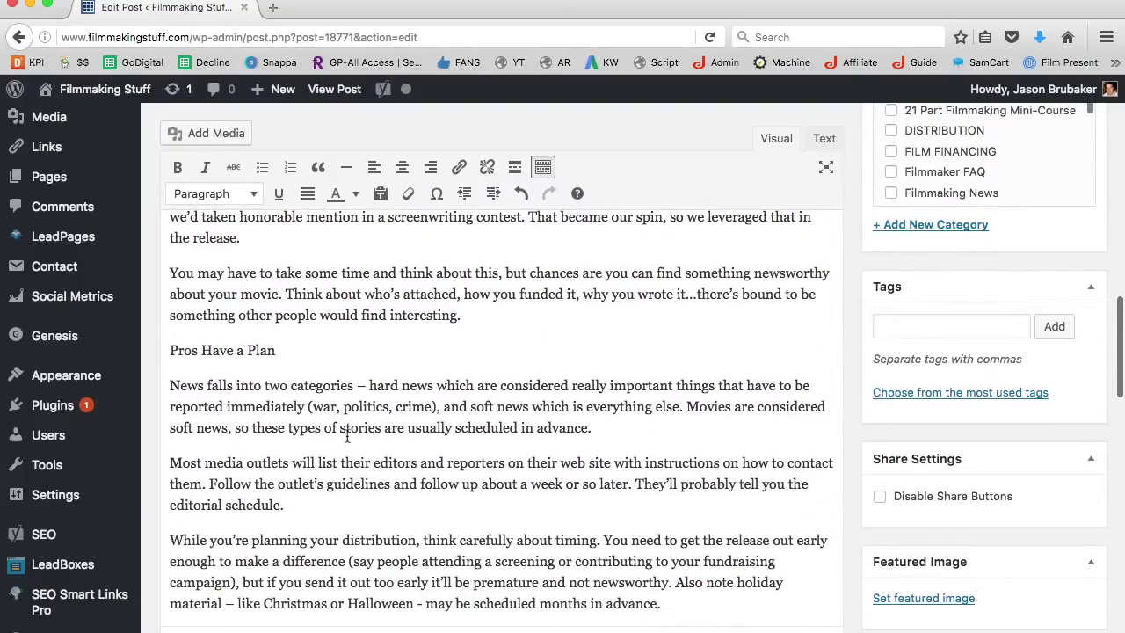
pyautogui.scroll(-5, 150, 545)
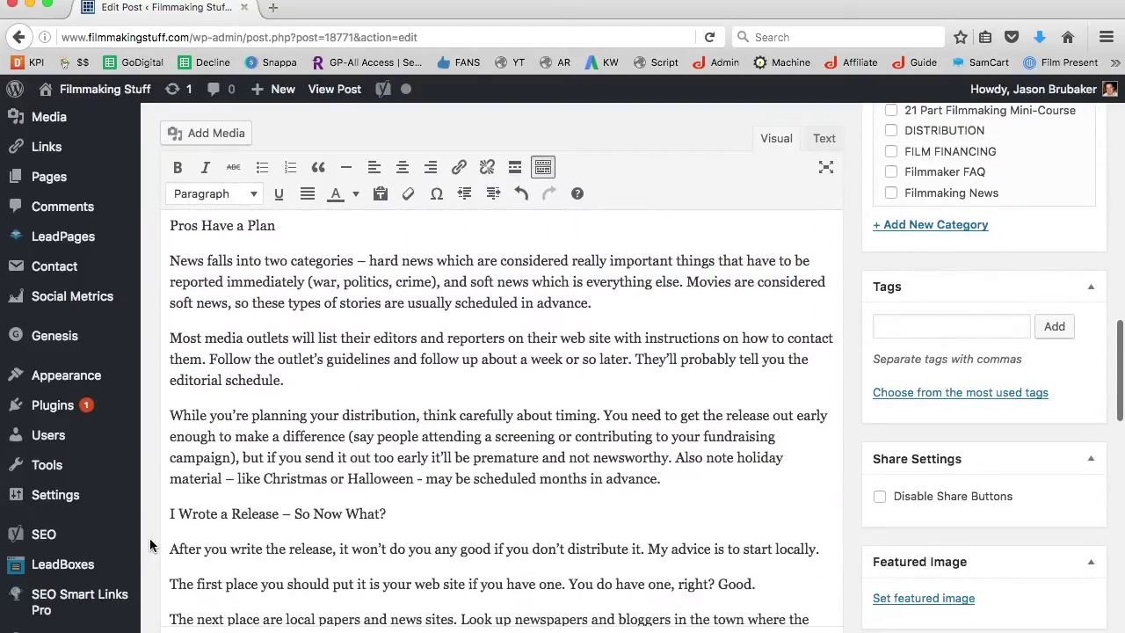
pyautogui.scroll(-5, 150, 545)
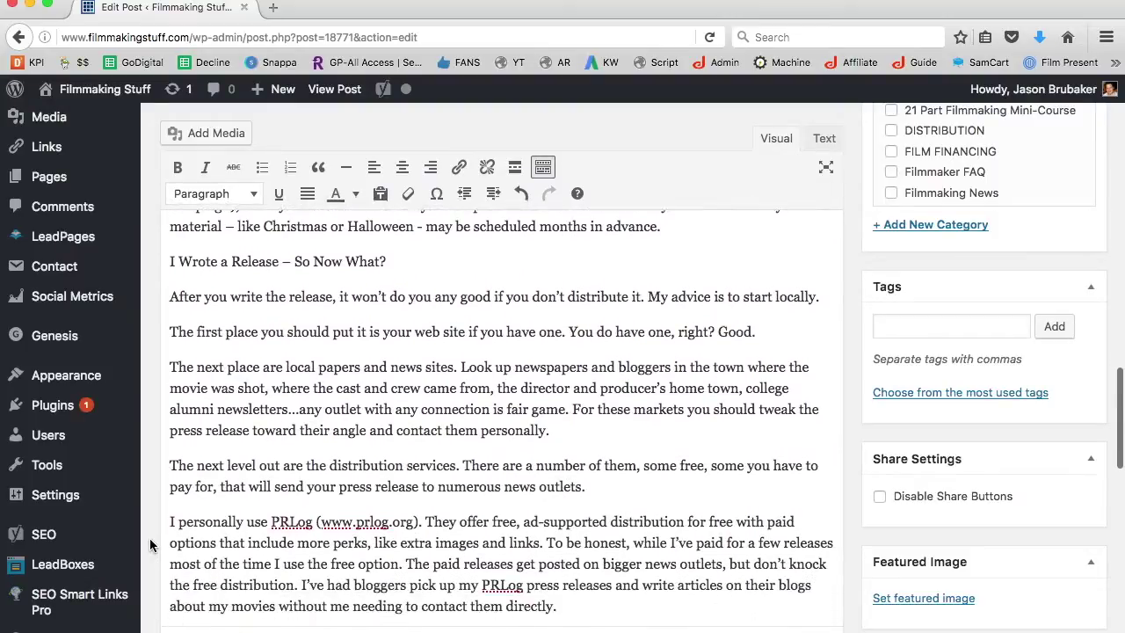
pyautogui.scroll(-10, 149, 537)
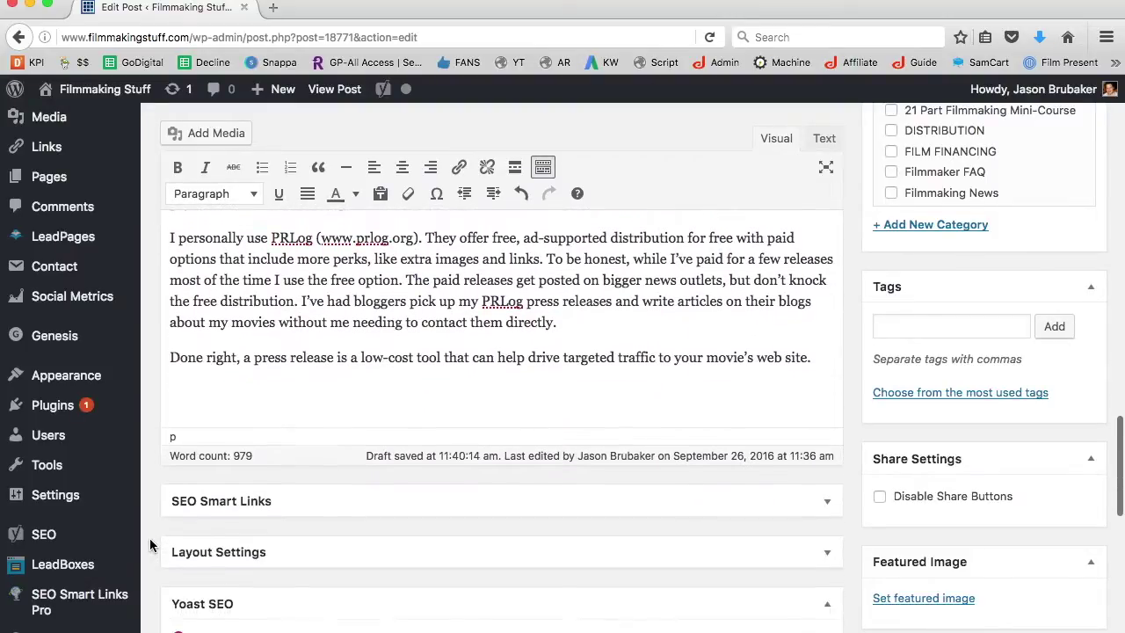
pyautogui.moveTo(51, 569)
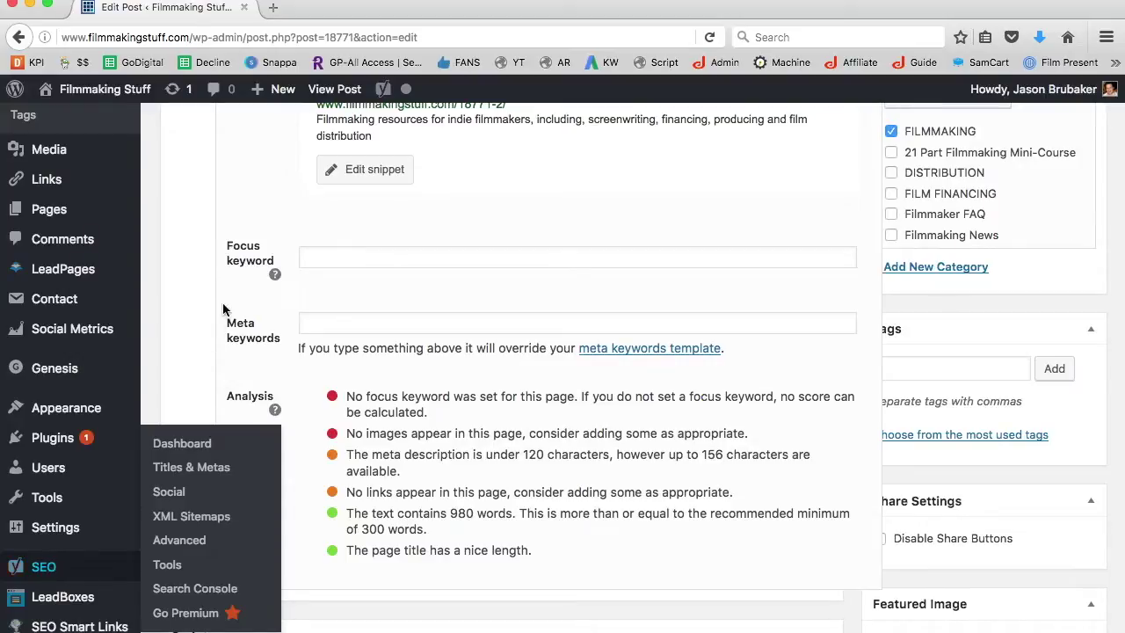
pyautogui.scroll(5, 230, 260)
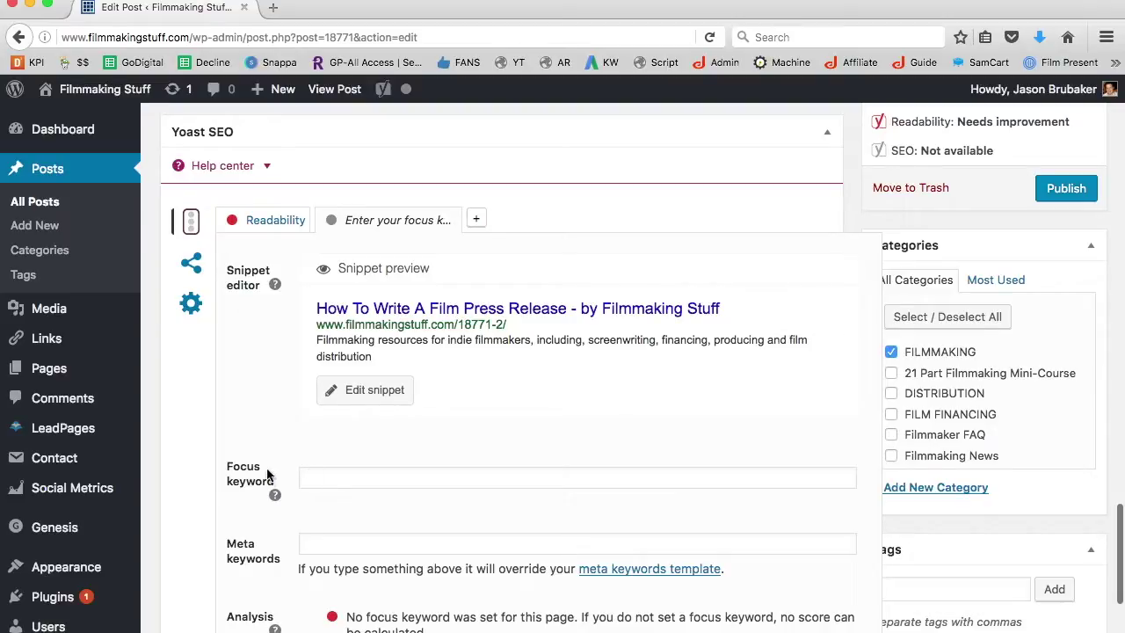
pyautogui.click(361, 474)
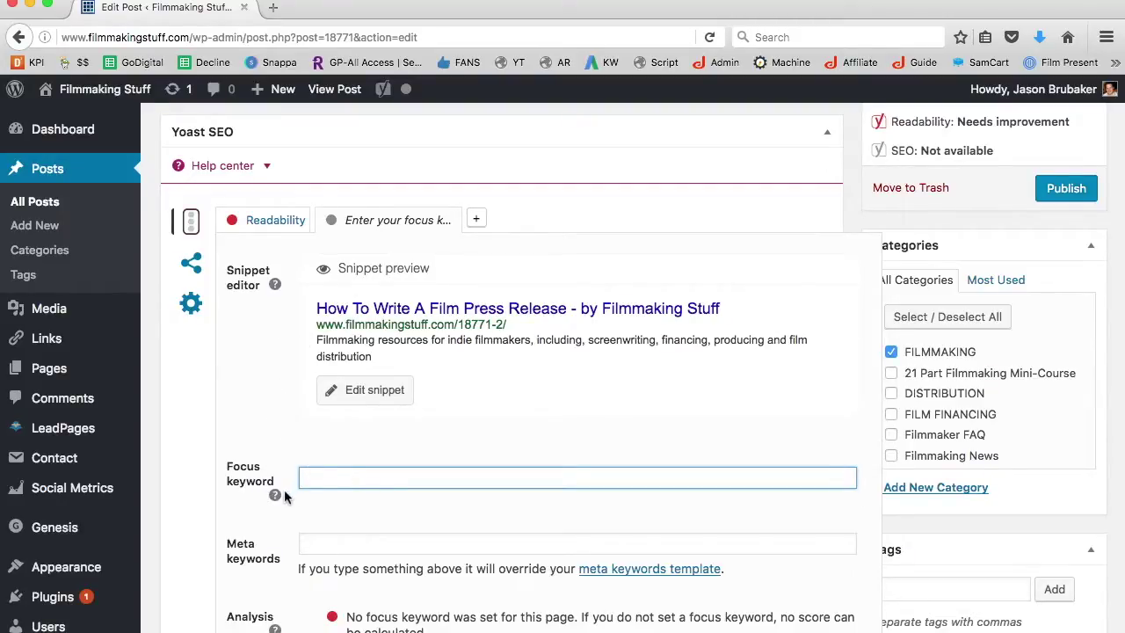
pyautogui.press('super+v')
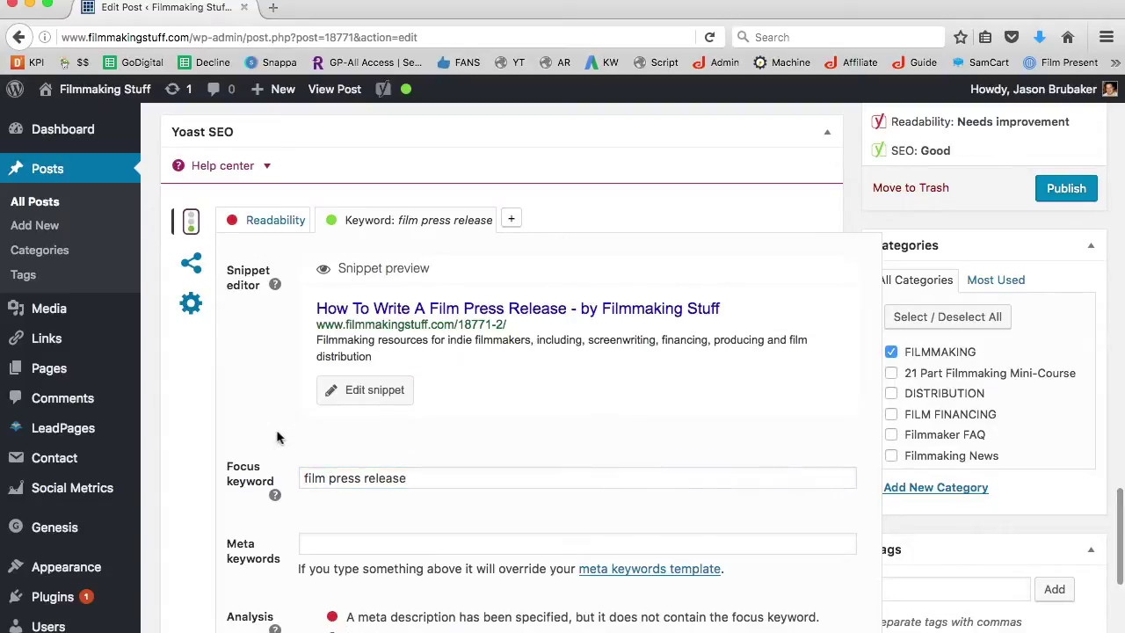
# - Examine the Yoast SEO analysis for the focus keyword, especially the keyword density result
pyautogui.scroll(-2, 253, 442)
pyautogui.scroll(-3, 253, 442)
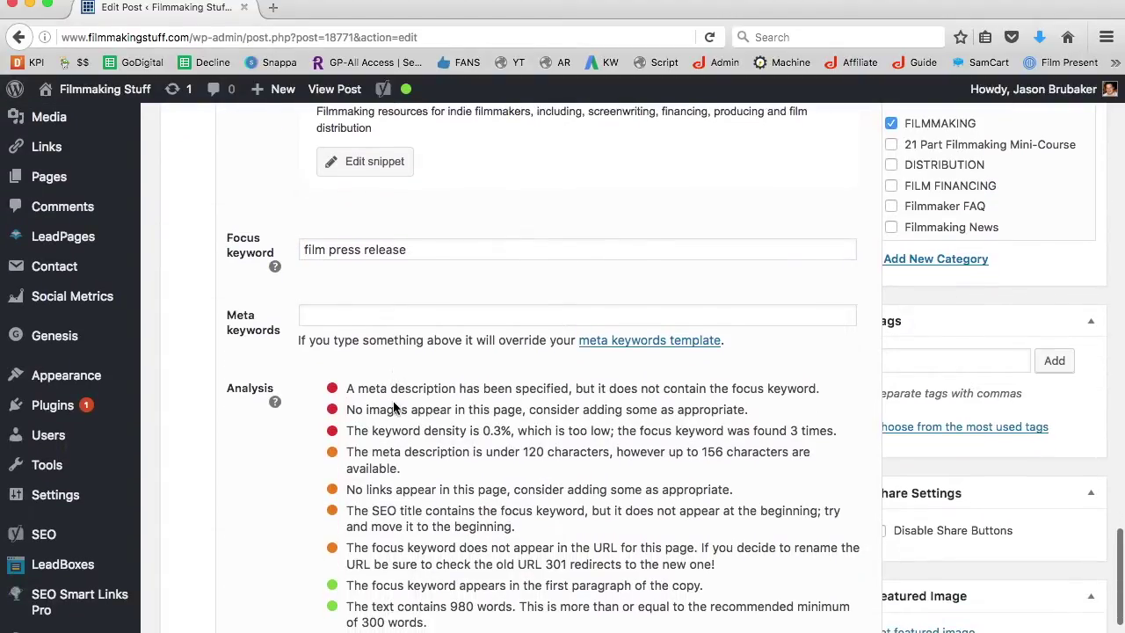
pyautogui.scroll(-2, 398, 442)
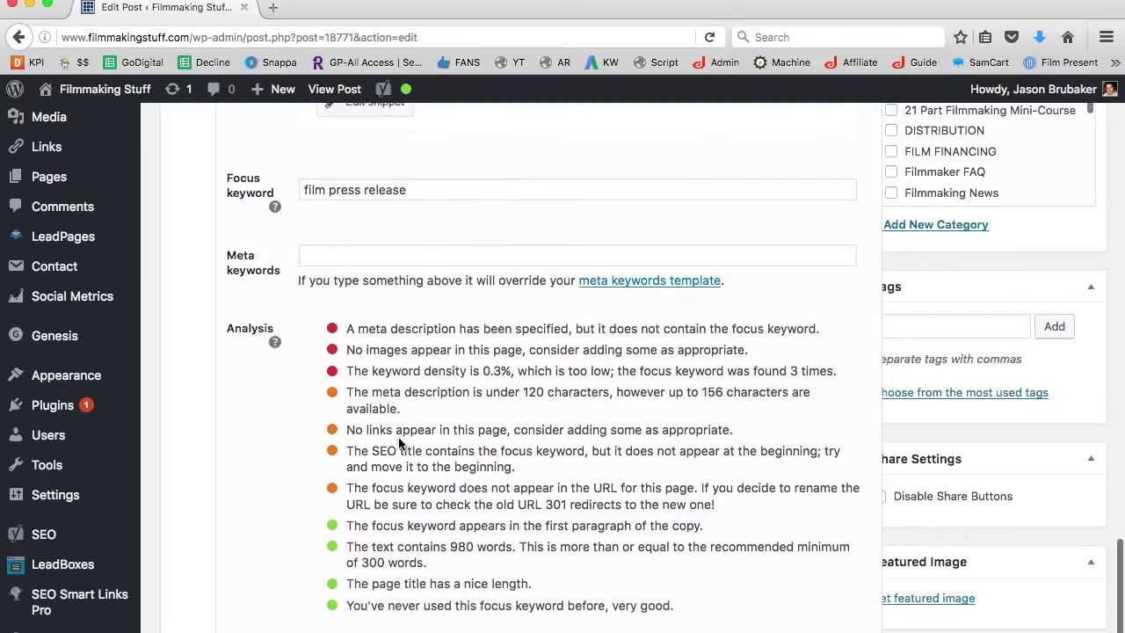
pyautogui.scroll(1, 398, 442)
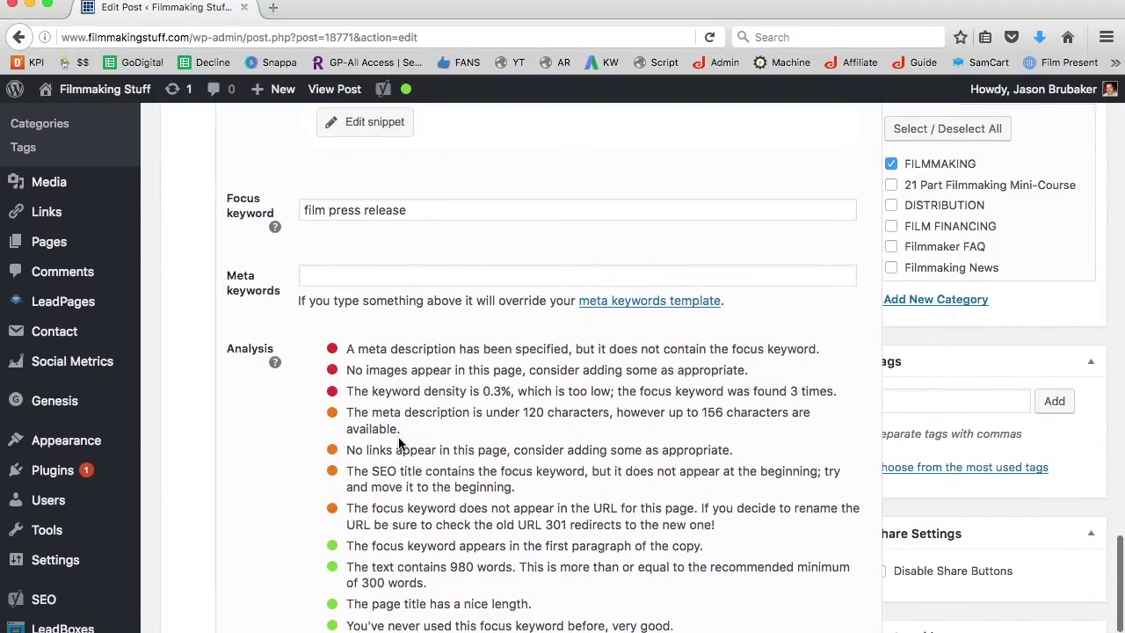
pyautogui.scroll(3, 398, 441)
pyautogui.scroll(-5, 398, 442)
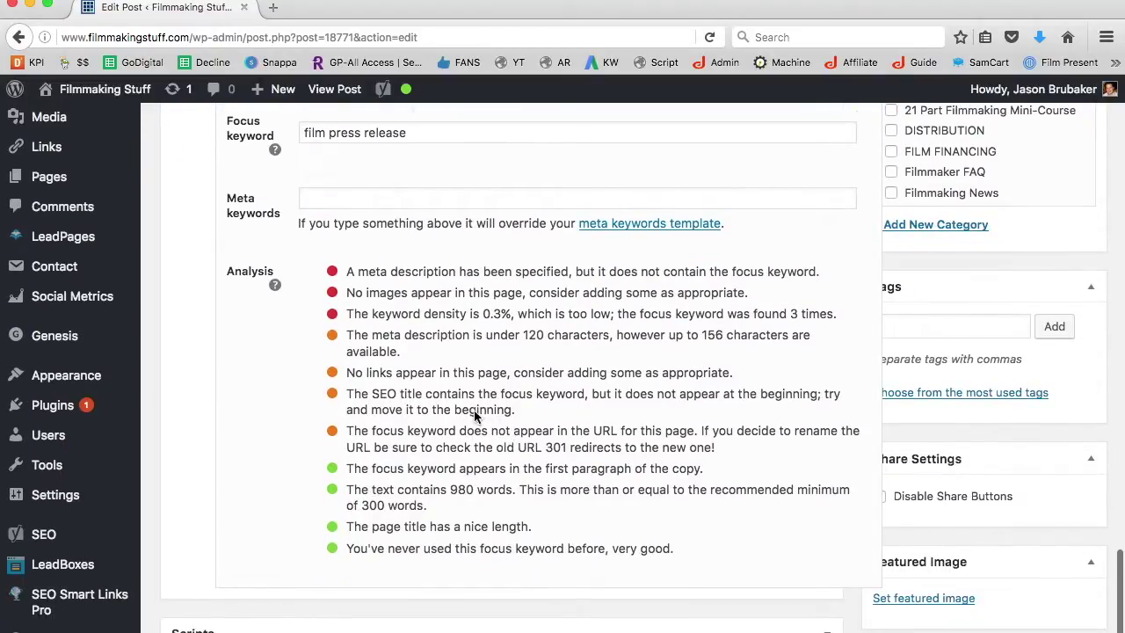
pyautogui.tripleClick(493, 320)
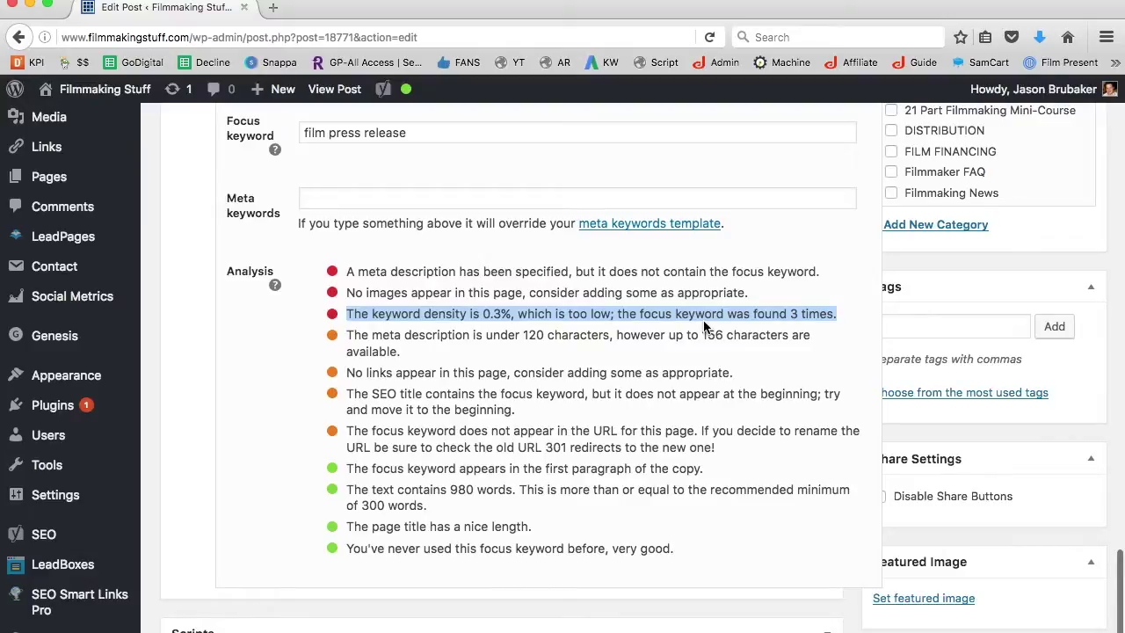
# - Insert "film" before "press release" in the article's closing sentence to use the focus keyword again
pyautogui.scroll(10, 703, 323)
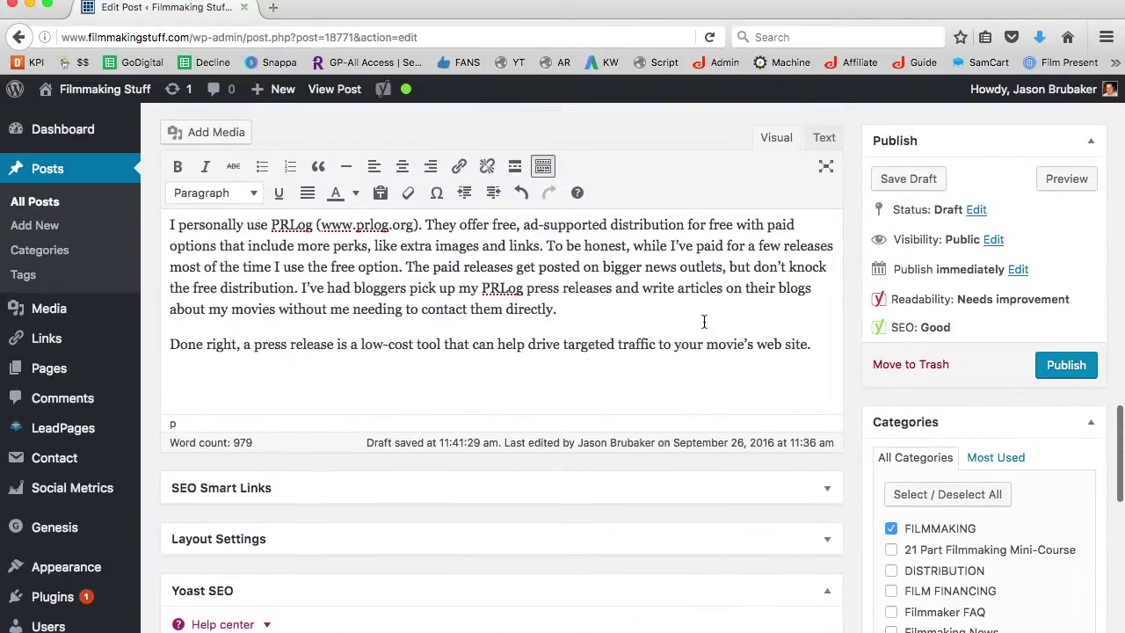
pyautogui.scroll(5, 703, 323)
pyautogui.click(253, 504)
pyautogui.write('film')
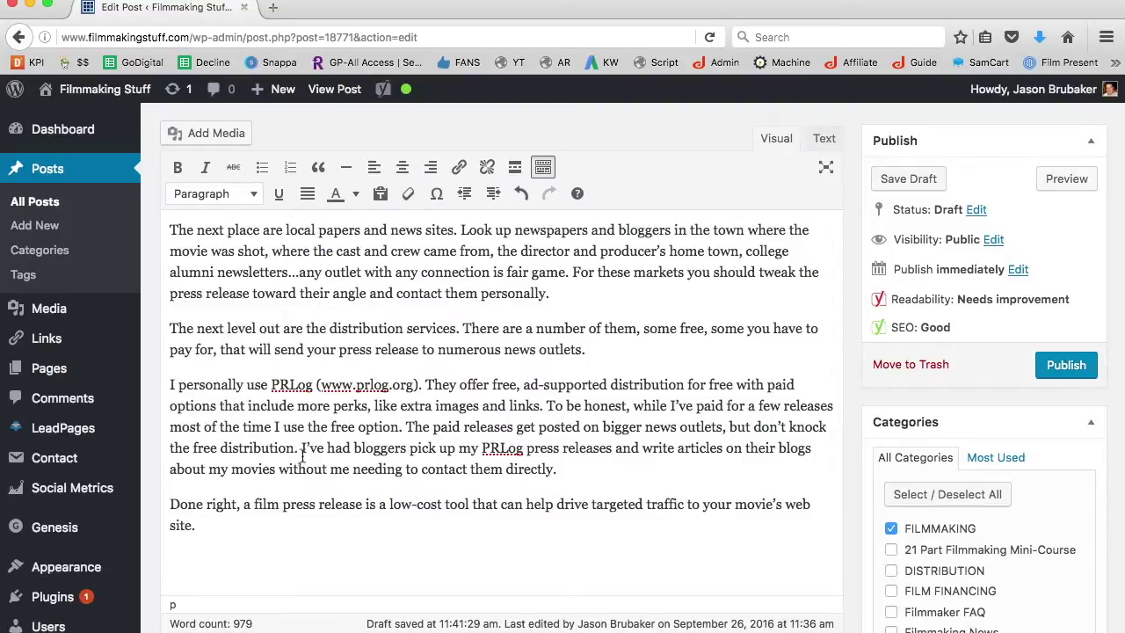
# - Recheck the keyword density in the Yoast SEO analysis and return to the focus keyword entry
pyautogui.scroll(-15, 411, 380)
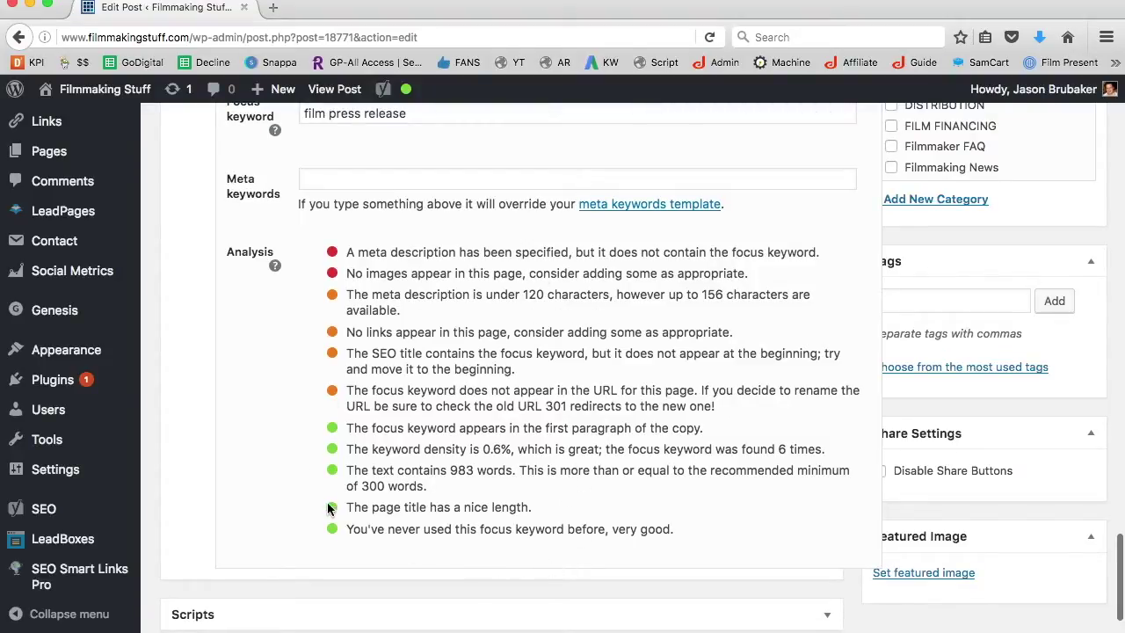
pyautogui.tripleClick(424, 454)
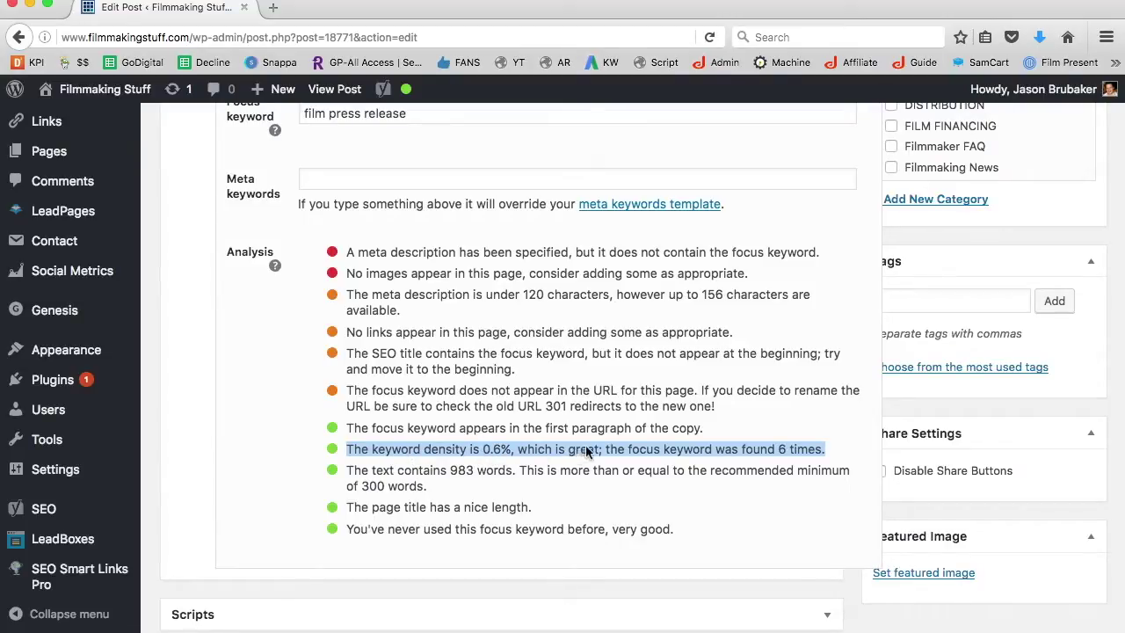
pyautogui.scroll(4, 569, 321)
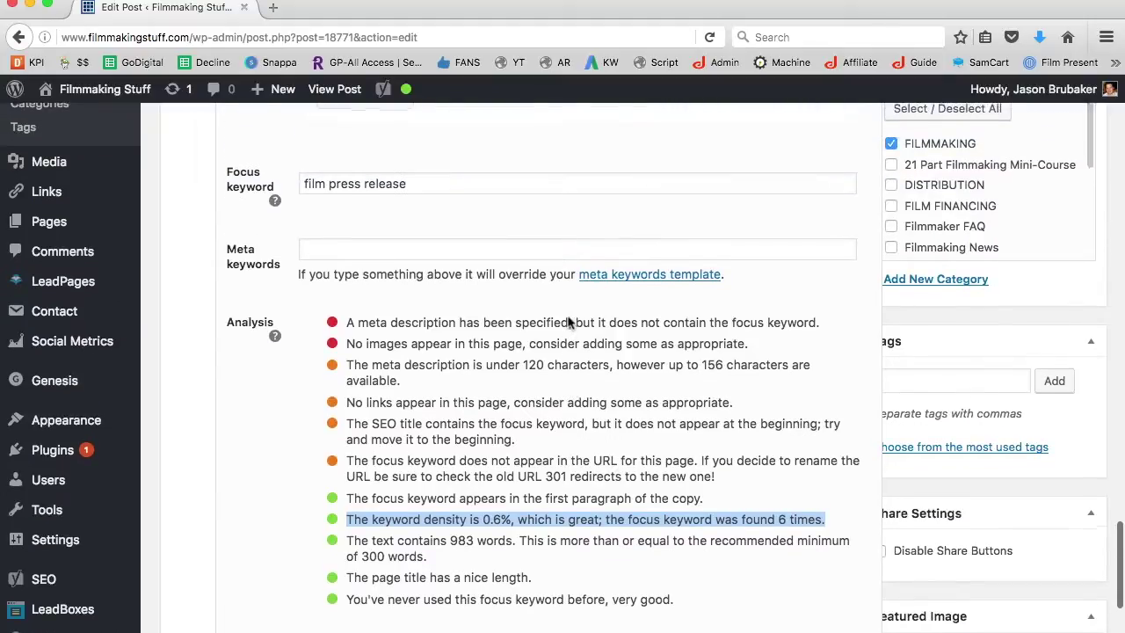
pyautogui.doubleClick(437, 298)
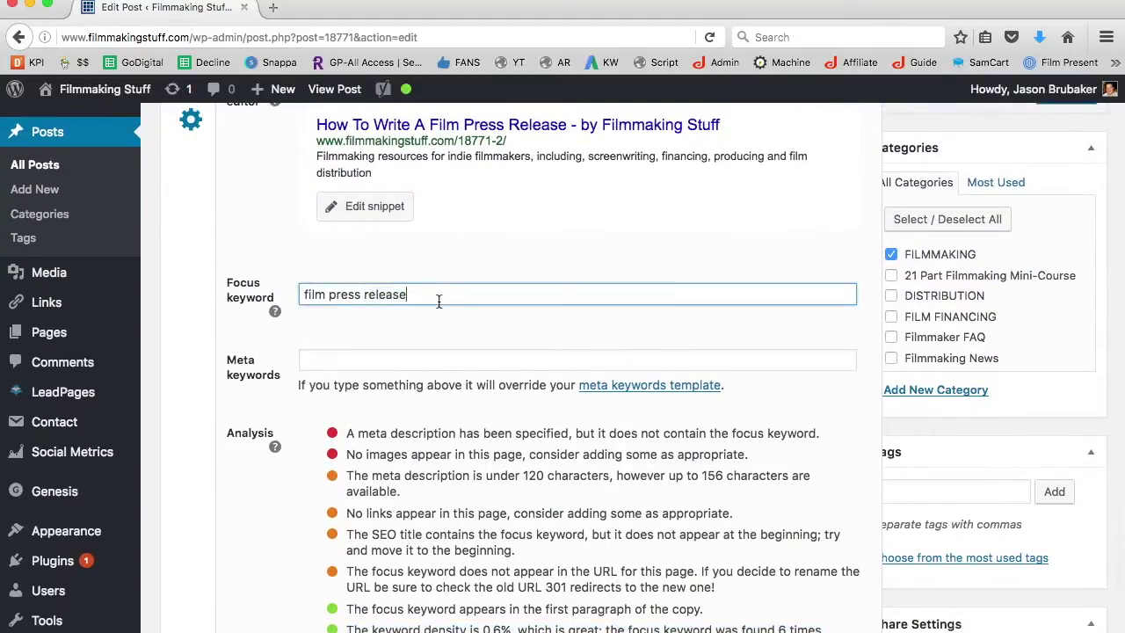
# - Review the focus keyword, snippet preview and analysis in the post's Yoast SEO settings
pyautogui.tripleClick(439, 300)
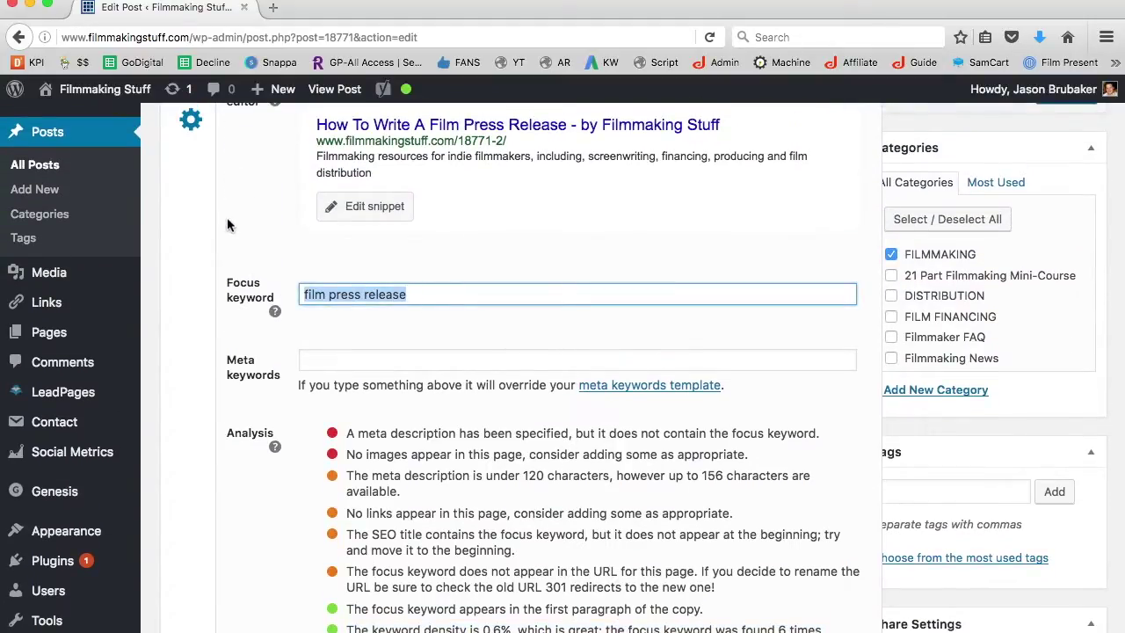
pyautogui.scroll(3, 227, 225)
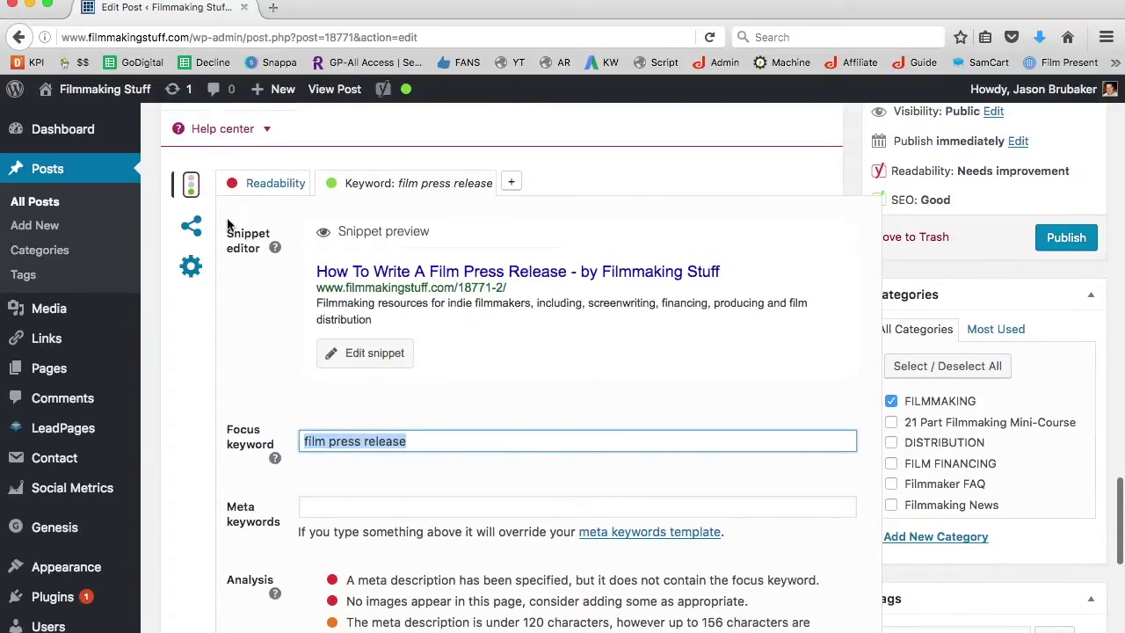
pyautogui.scroll(2, 227, 224)
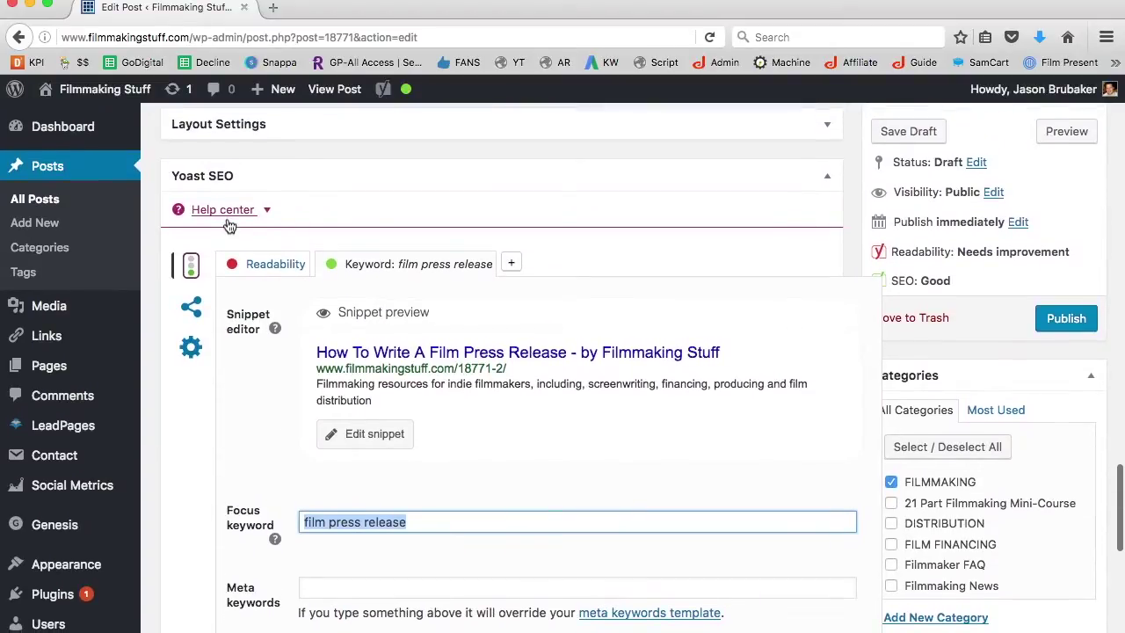
pyautogui.scroll(-3, 44, 527)
pyautogui.moveTo(64, 597)
pyautogui.scroll(1, 580, 282)
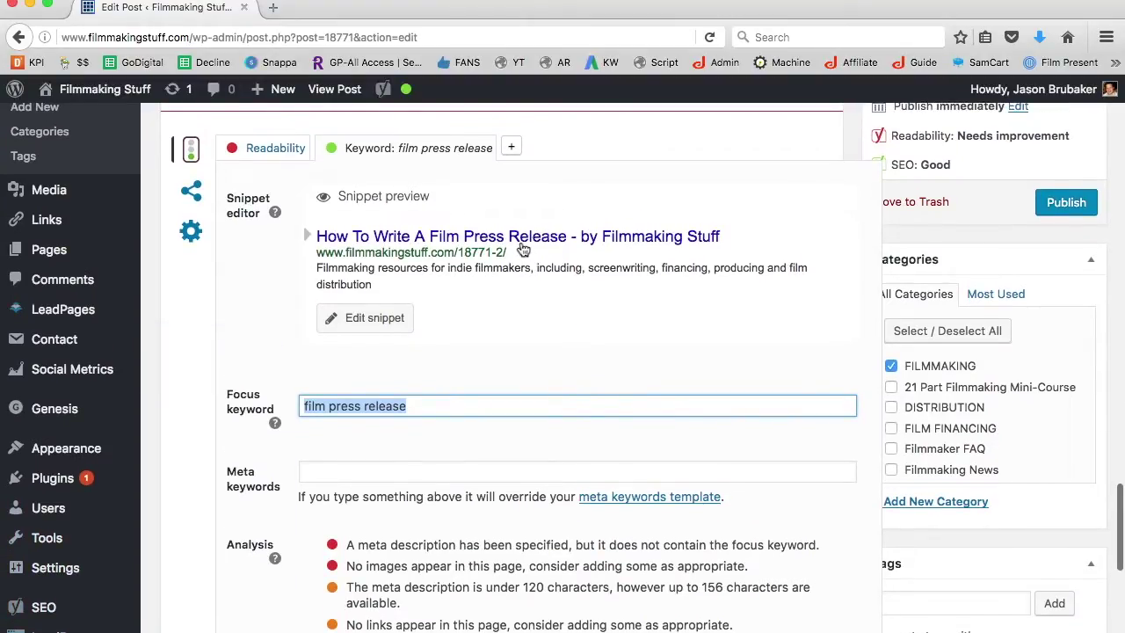
# - Change the post's permalink slug to "Film Press Release" and accept it
pyautogui.scroll(20, 523, 250)
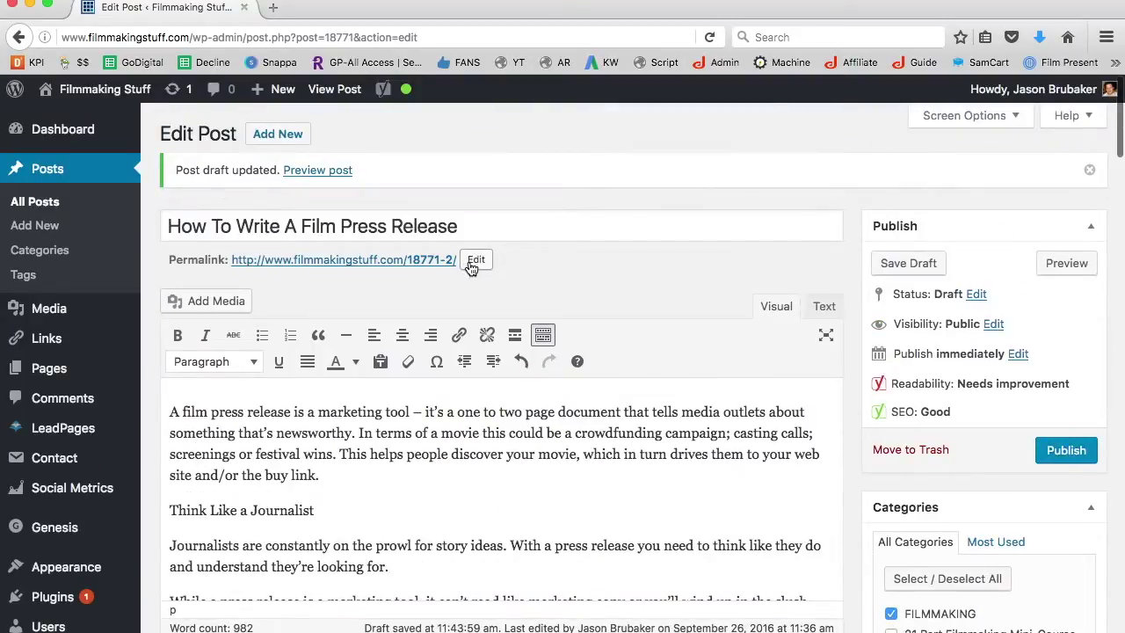
pyautogui.click(474, 260)
pyautogui.tripleClick(514, 263)
pyautogui.write('How To Write A Film Press Release')
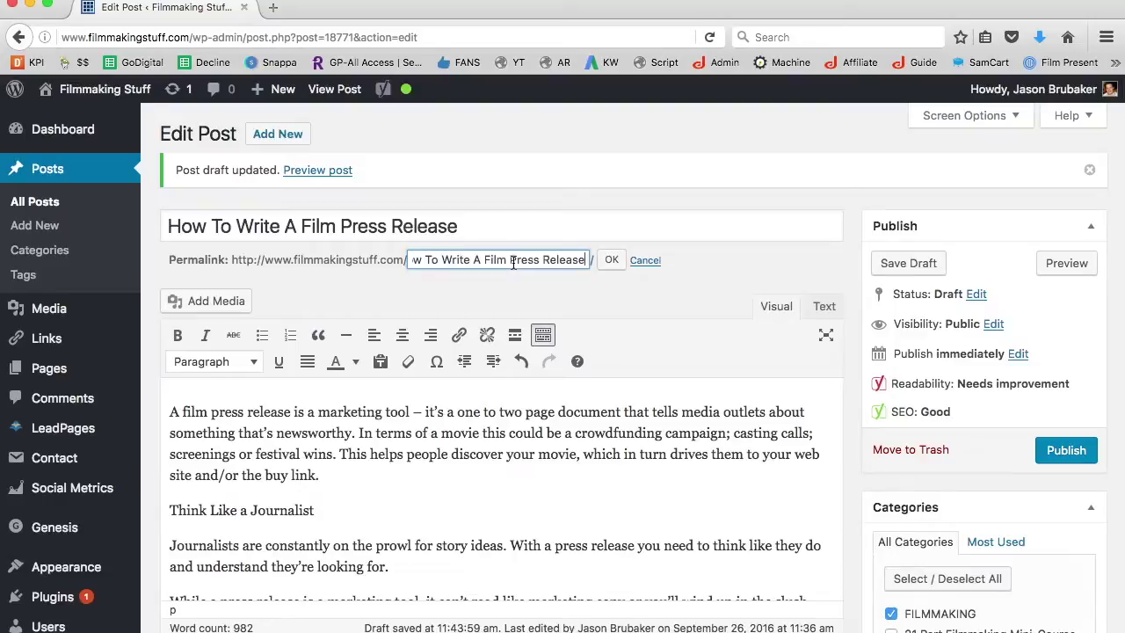
pyautogui.moveTo(485, 259); pyautogui.dragTo(371, 257)
pyautogui.press('BackSpace')
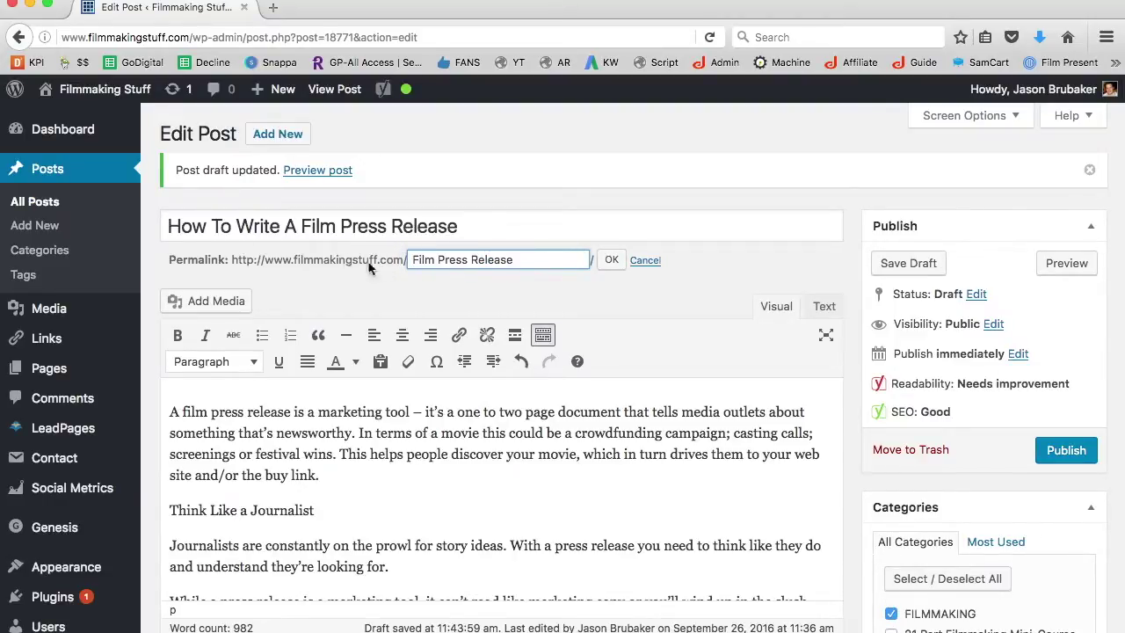
pyautogui.click(613, 262)
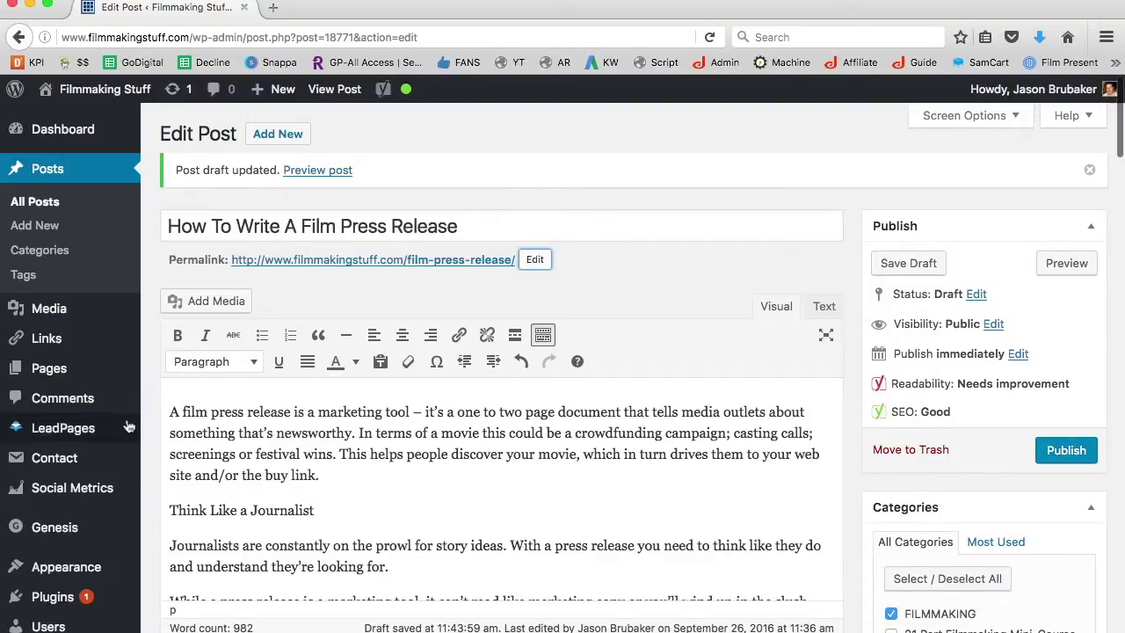
# - Review the article's opening sentence and the matching meta description in the Yoast SEO snippet editor
pyautogui.scroll(-20, 160, 335)
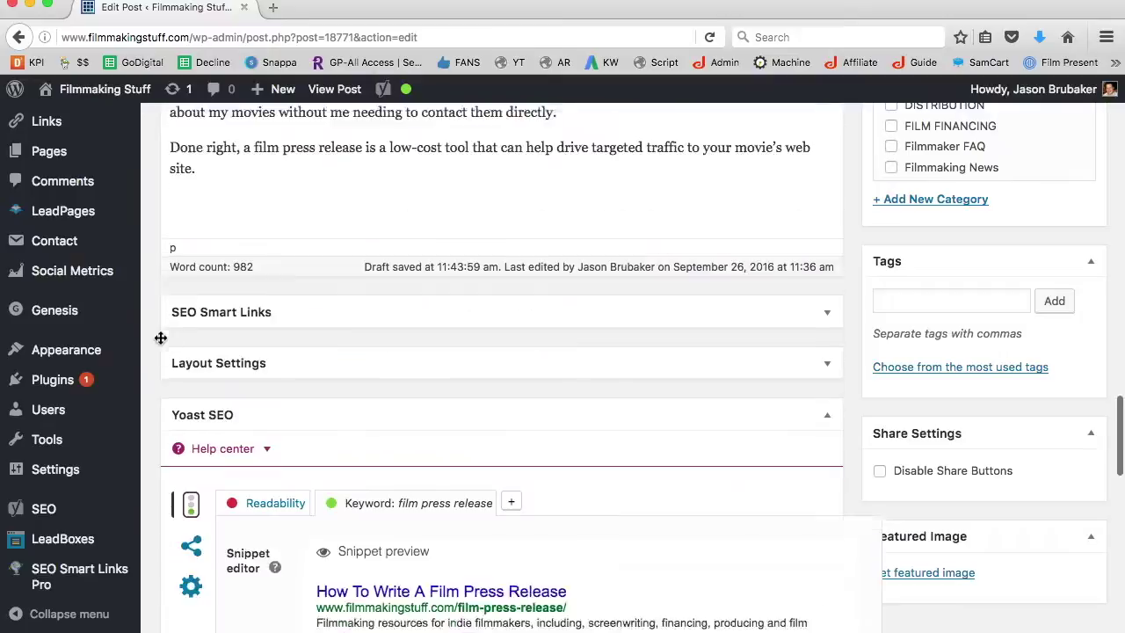
pyautogui.scroll(-2, 160, 336)
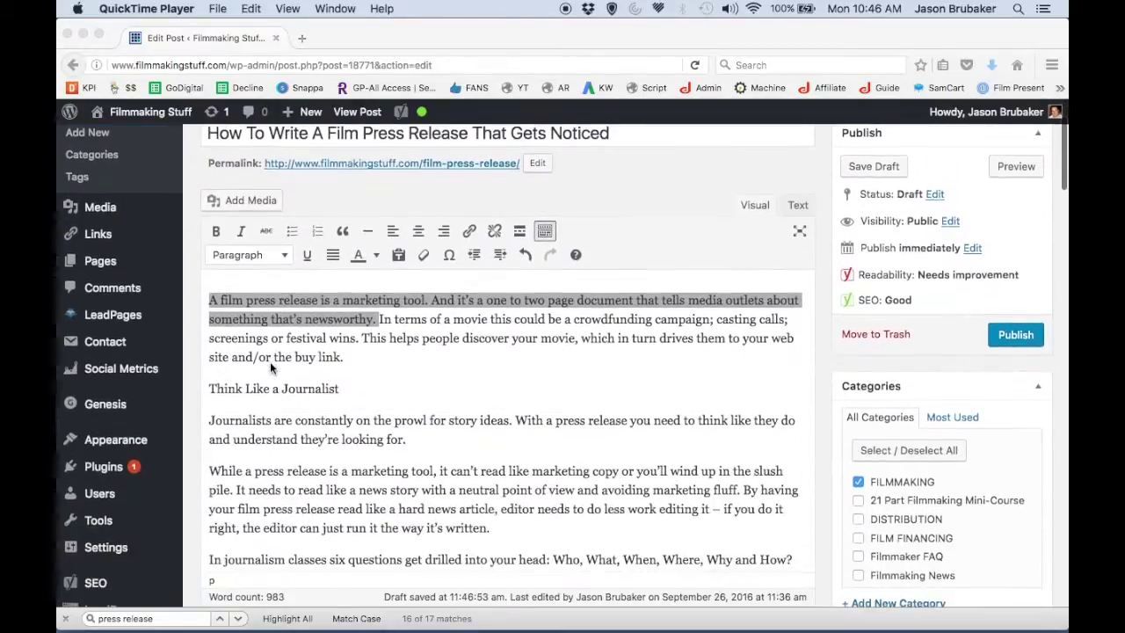
pyautogui.scroll(-1, 270, 361)
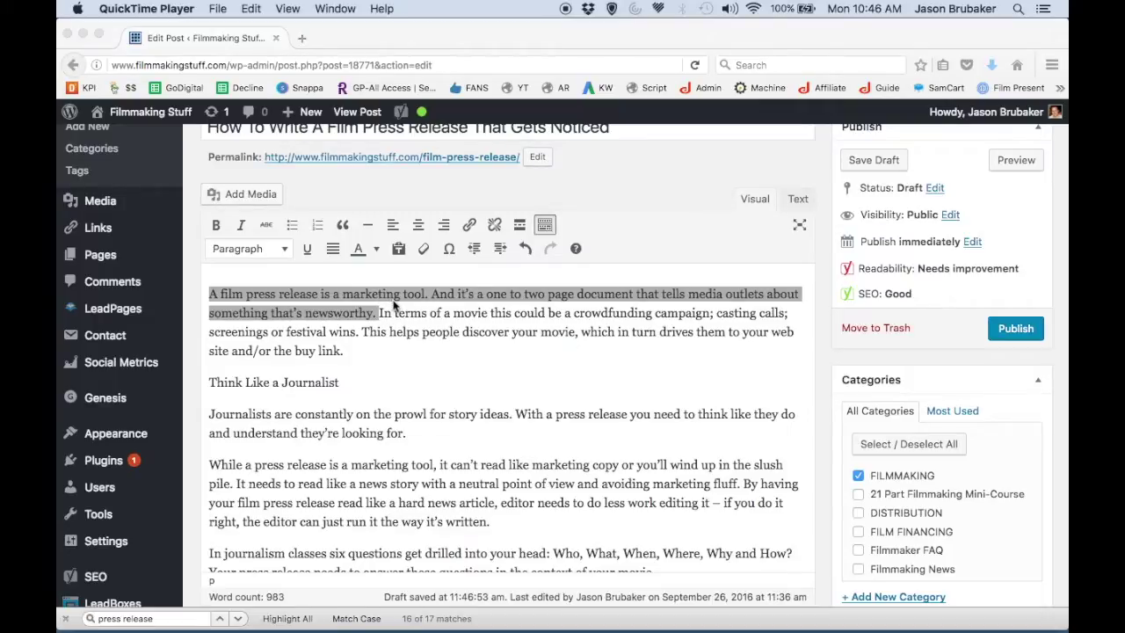
pyautogui.scroll(-15, 371, 395)
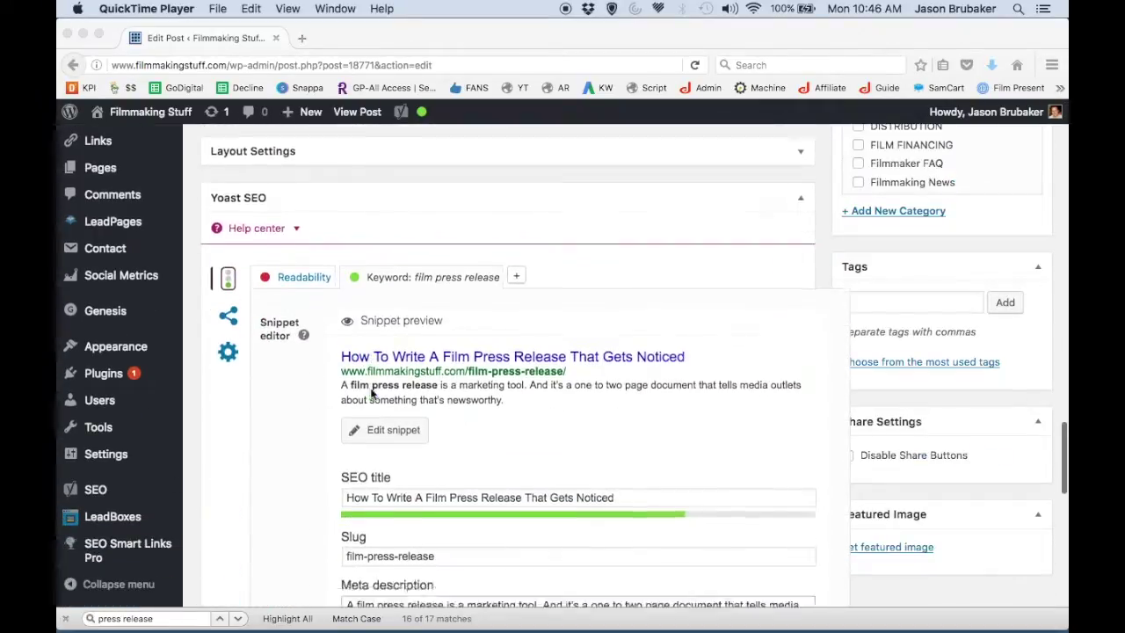
pyautogui.click(414, 358)
pyautogui.press('super+a')
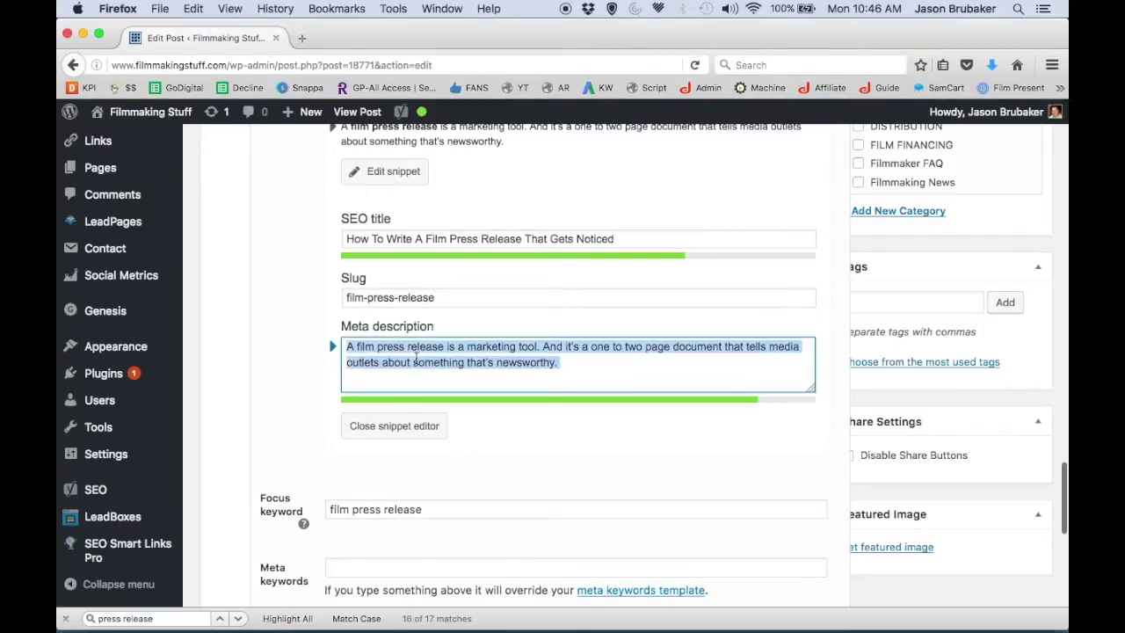
pyautogui.click(277, 409)
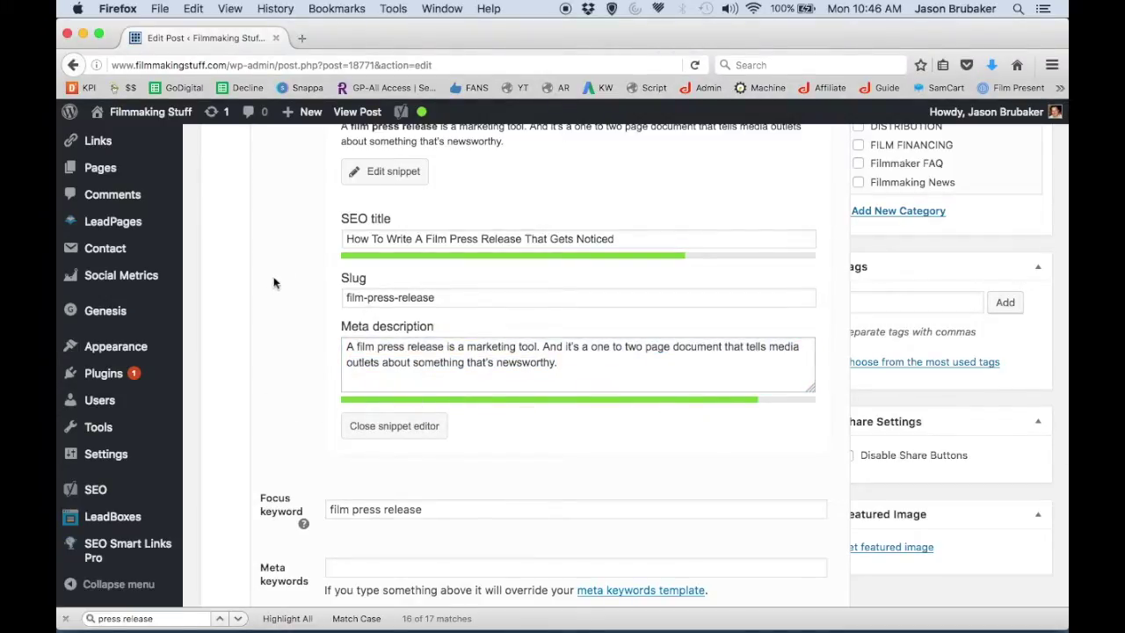
# - Examine the SEO title in the snippet editor, especially its ending "That Gets Noticed"
pyautogui.click(384, 246)
pyautogui.doubleClick(386, 243)
pyautogui.press('super+a')
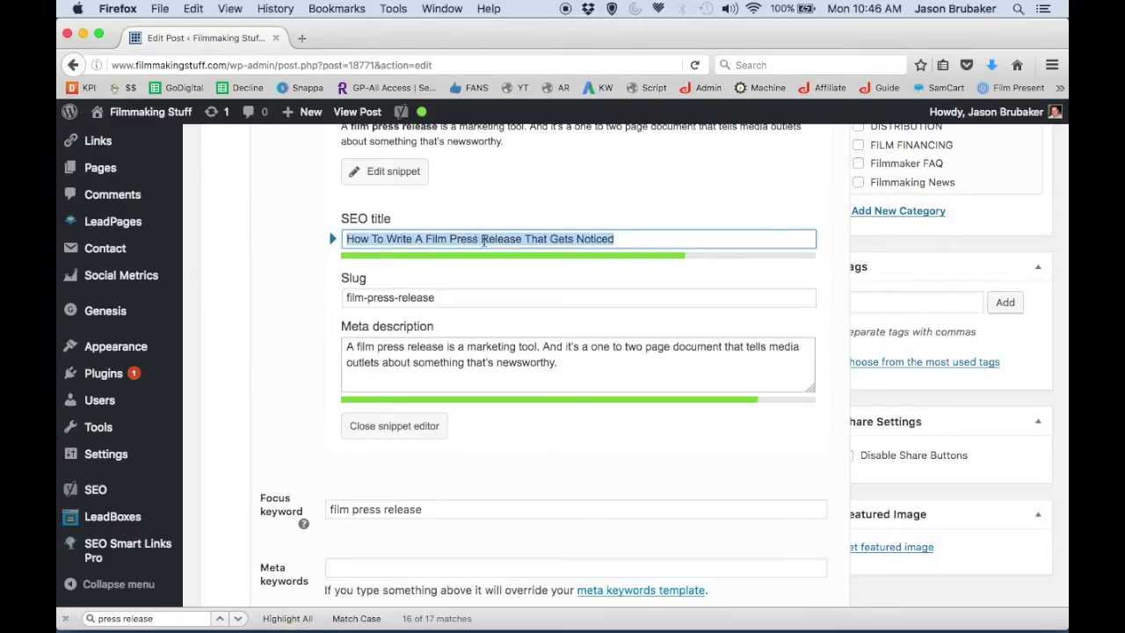
pyautogui.click(522, 239)
pyautogui.moveTo(524, 239); pyautogui.dragTo(643, 239)
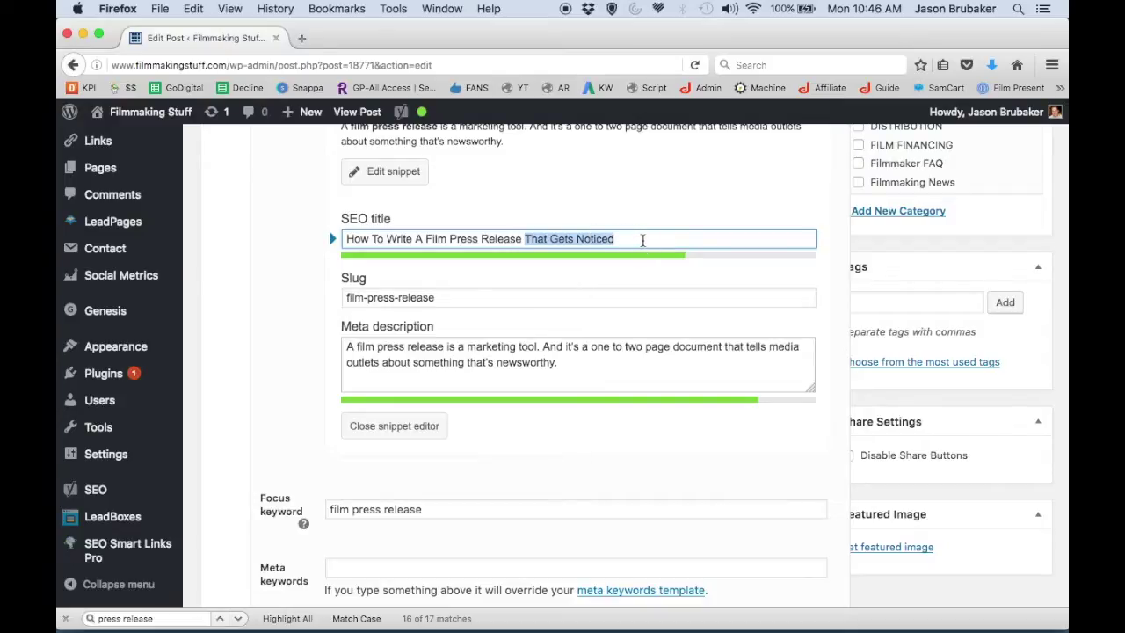
pyautogui.click(242, 237)
# - Copy the post title "How To Write A Film Press Release That Gets Noticed" and save the draft
pyautogui.scroll(4, 466, 281)
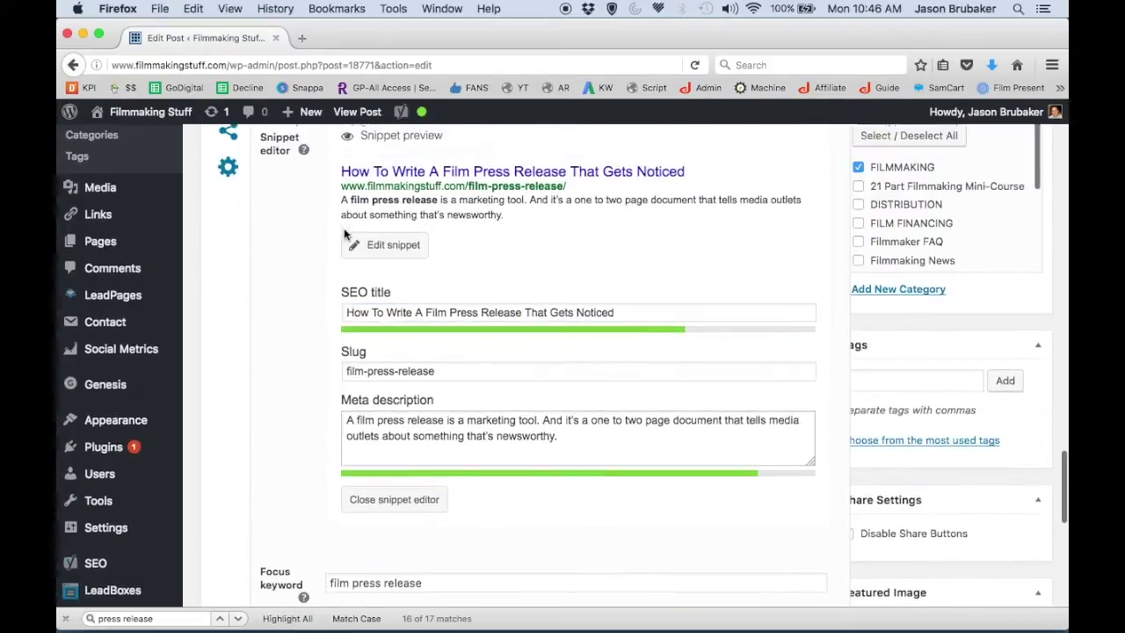
pyautogui.scroll(10, 449, 331)
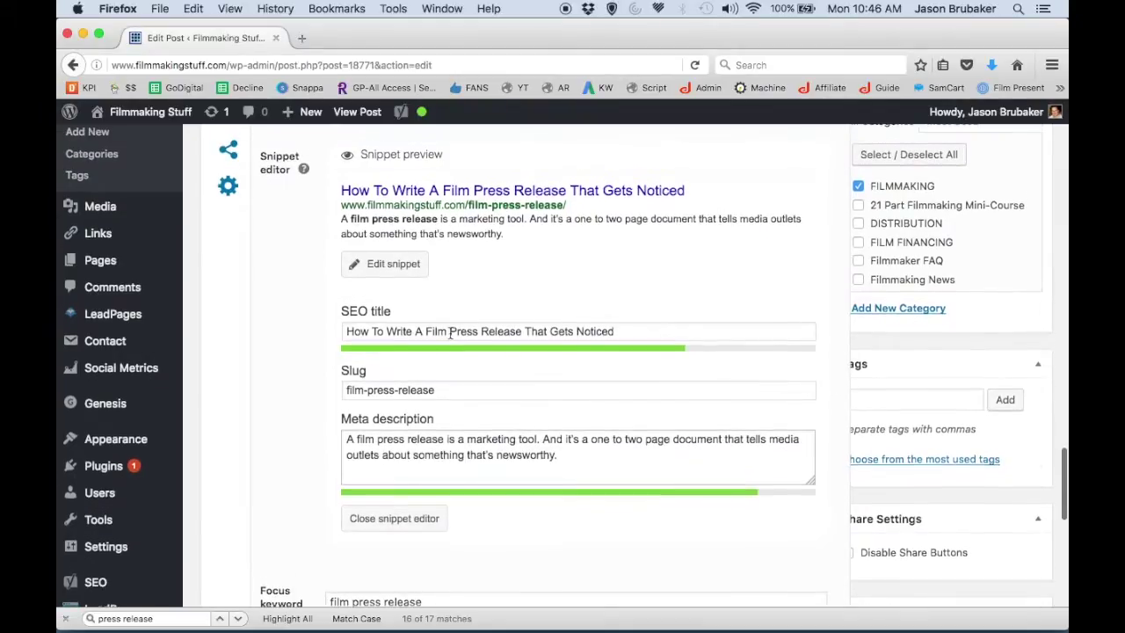
pyautogui.scroll(10, 449, 331)
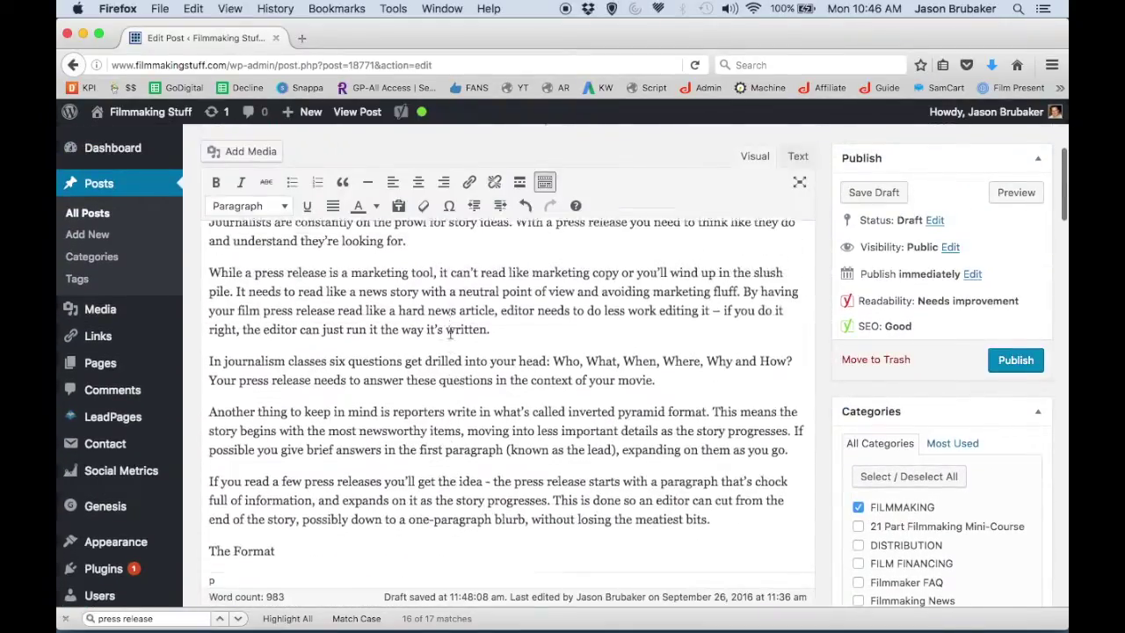
pyautogui.tripleClick(352, 234)
pyautogui.press('super+c')
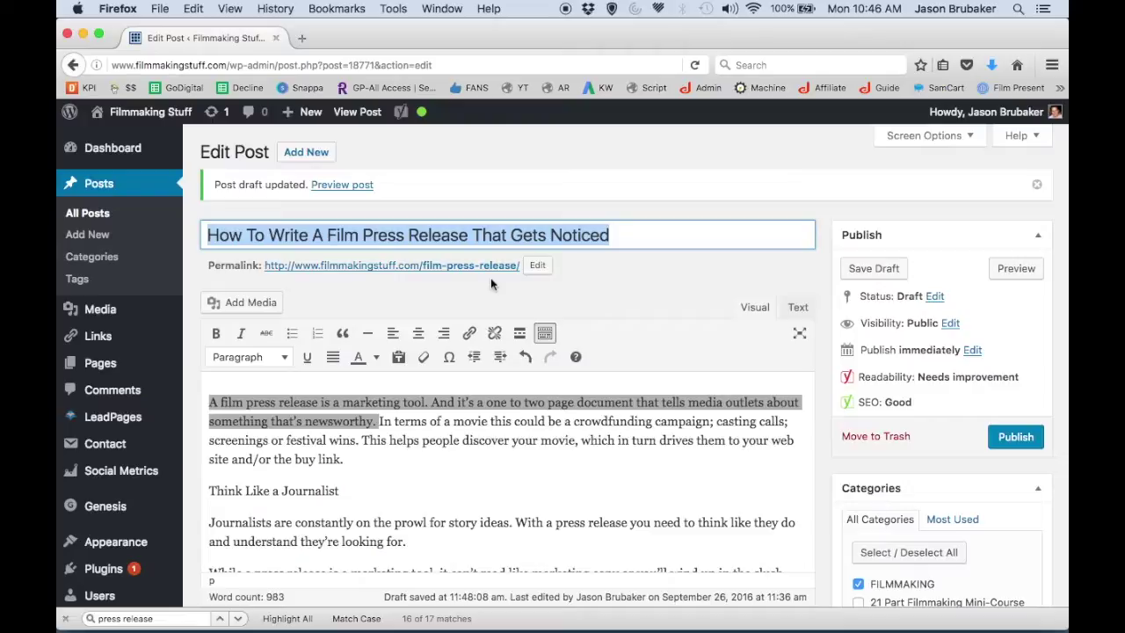
pyautogui.click(874, 269)
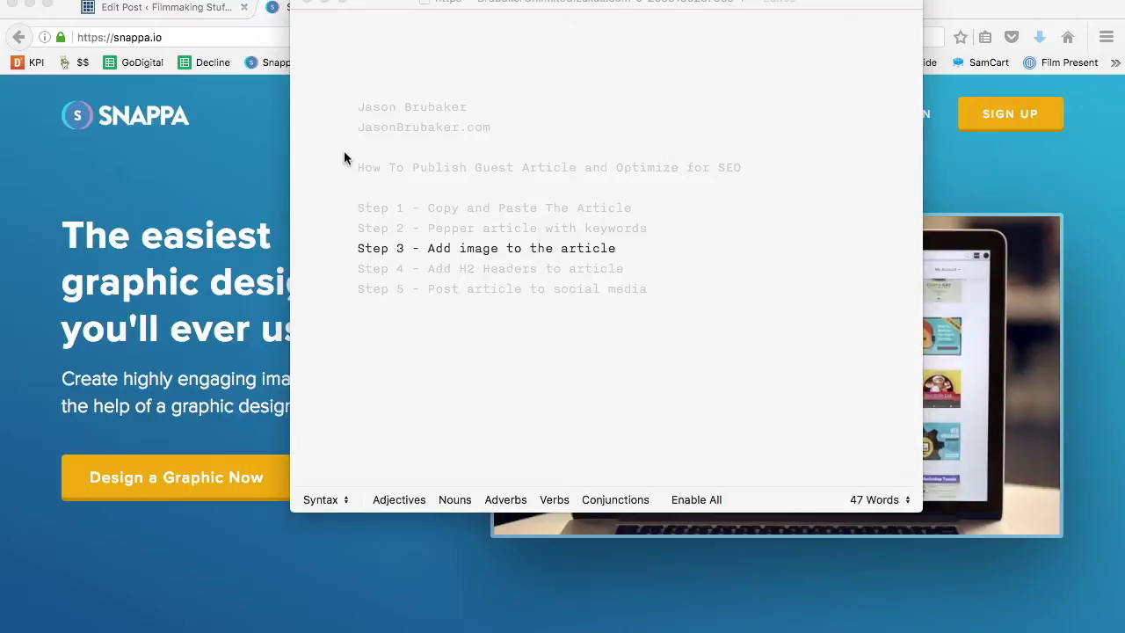
# - Switch to the Snappa app and look through its preset graphic sizes for social posts, blog images, headers and ads
pyautogui.click(185, 170)
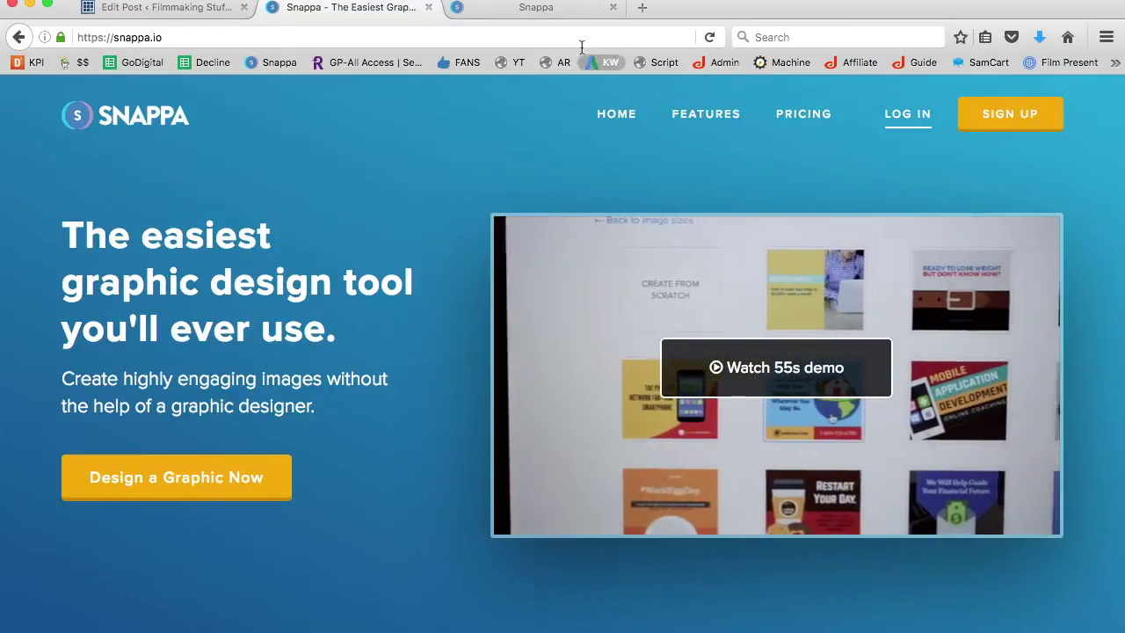
pyautogui.click(526, 9)
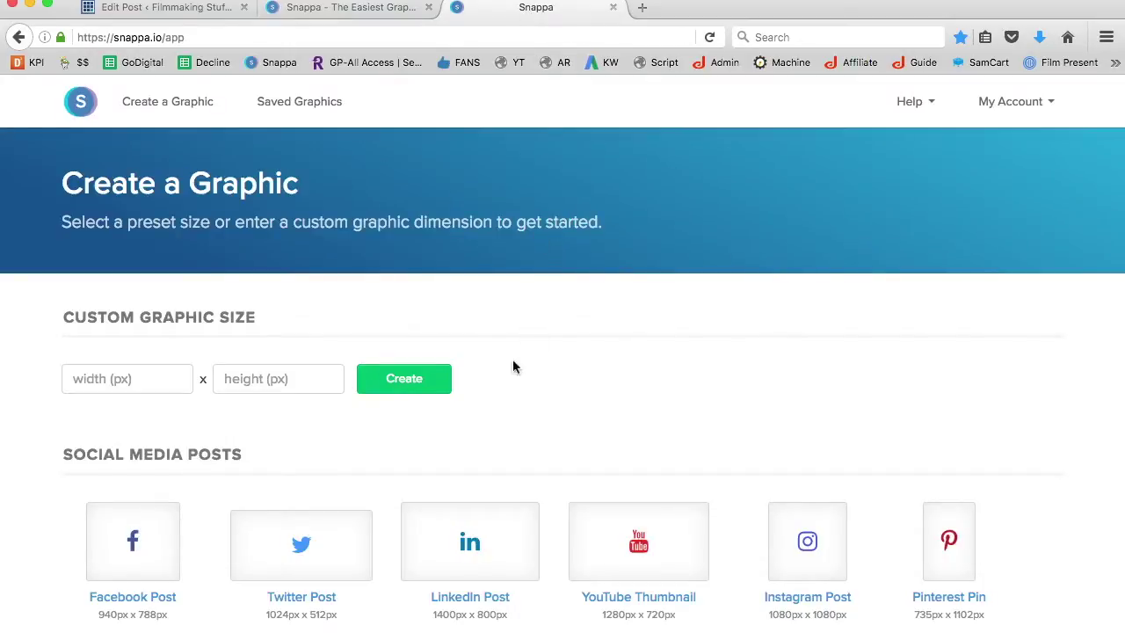
pyautogui.scroll(-3, 512, 366)
pyautogui.scroll(-1, 516, 367)
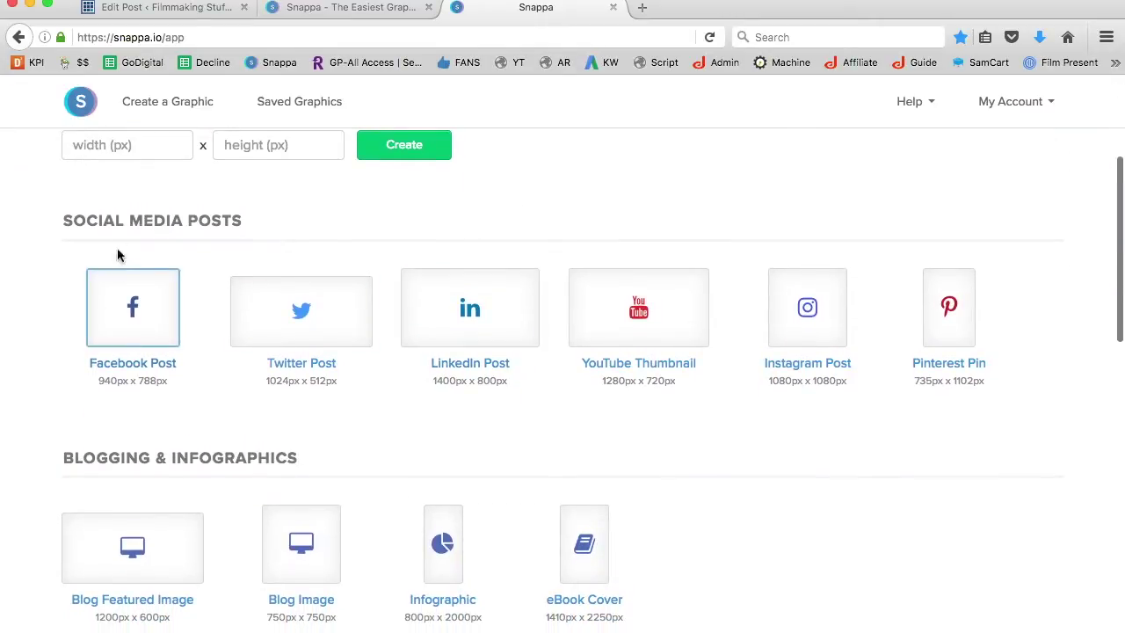
pyautogui.scroll(-10, 93, 394)
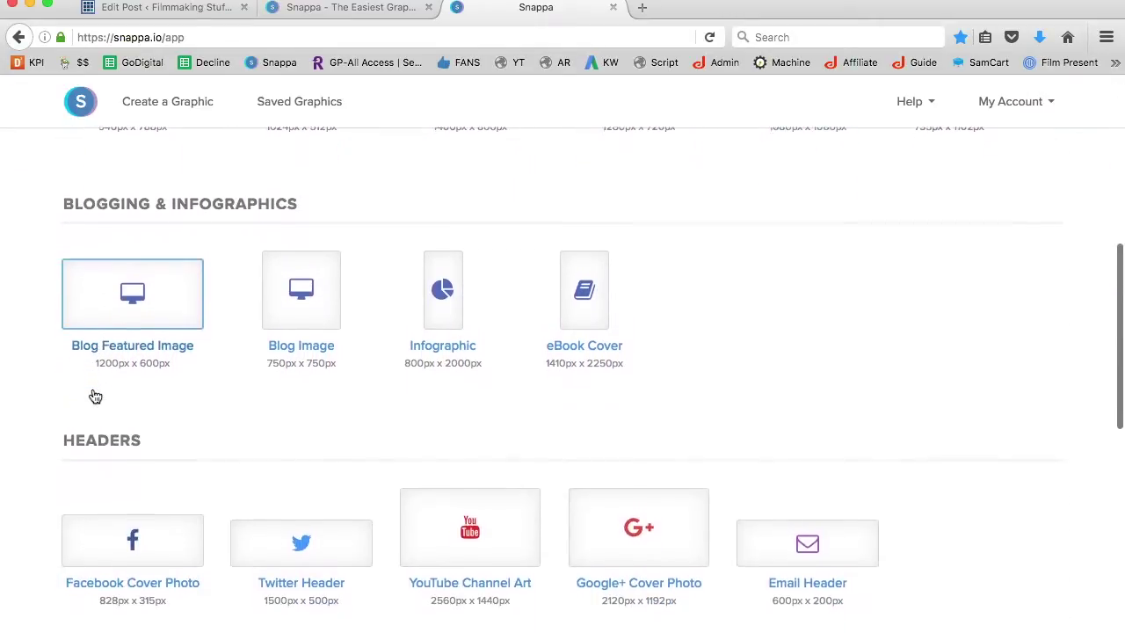
pyautogui.scroll(-5, 93, 394)
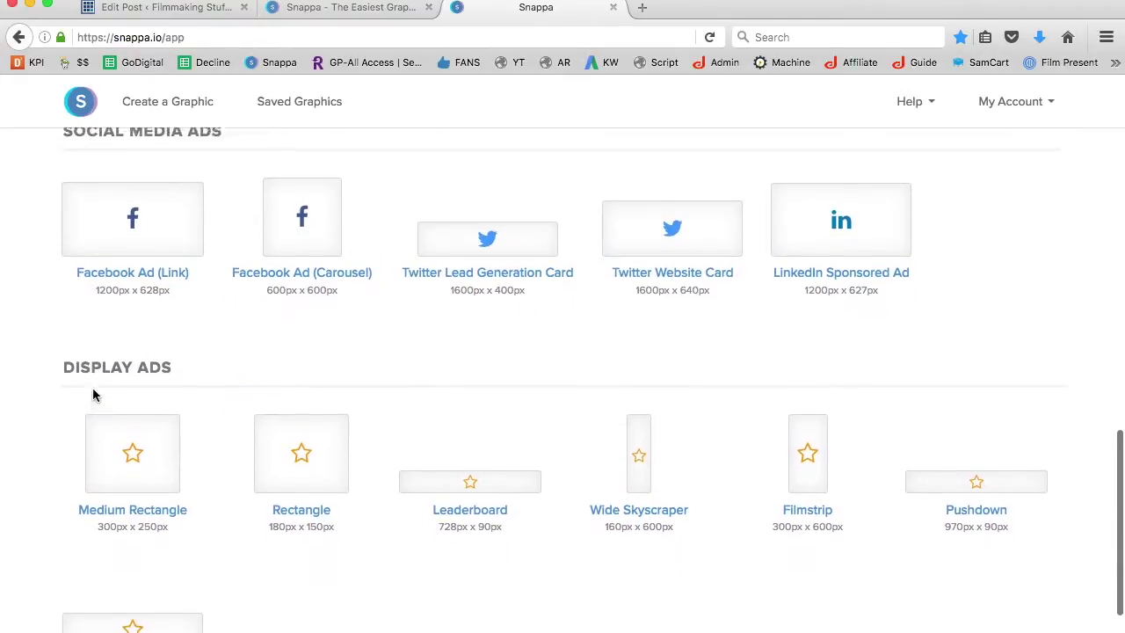
pyautogui.scroll(7, 93, 394)
pyautogui.scroll(5, 95, 396)
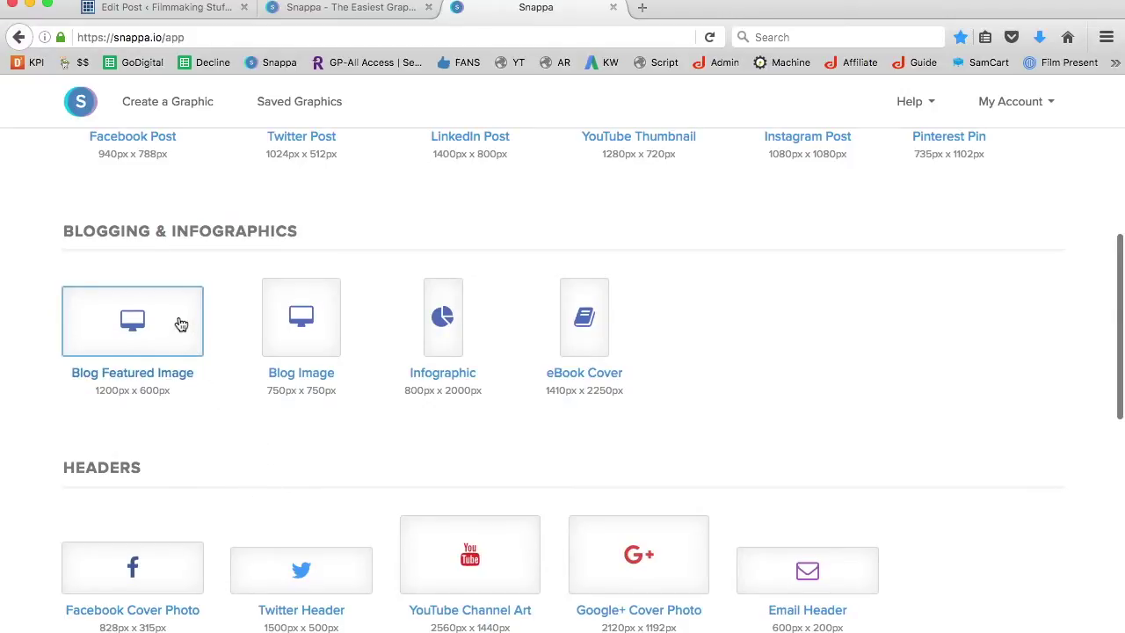
pyautogui.scroll(-5, 184, 440)
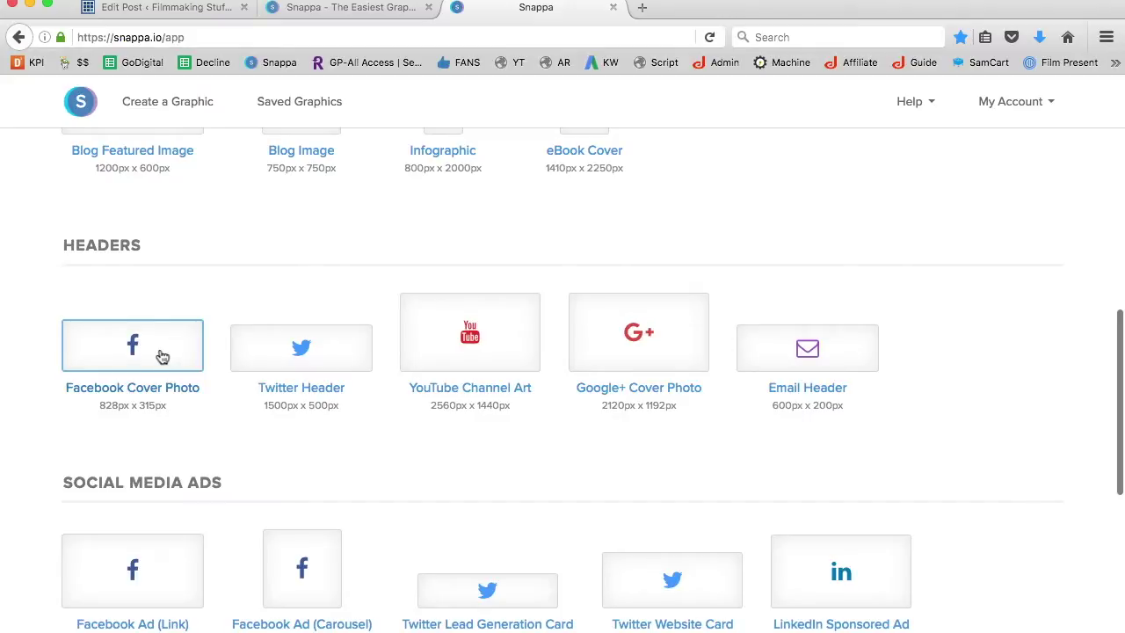
pyautogui.scroll(-3, 185, 439)
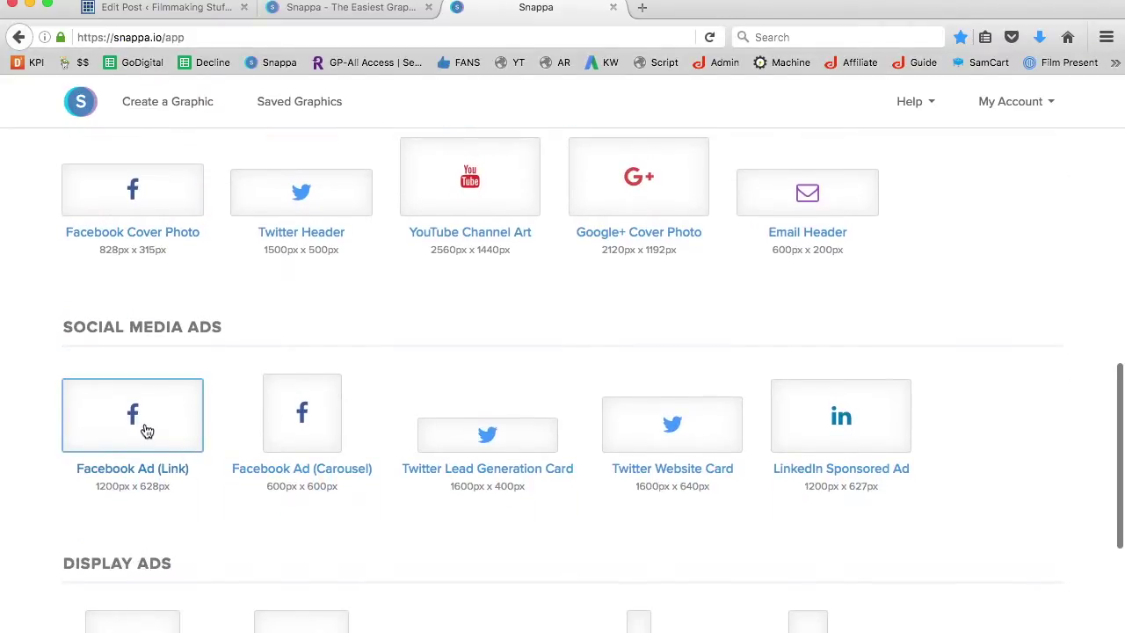
pyautogui.scroll(10, 187, 435)
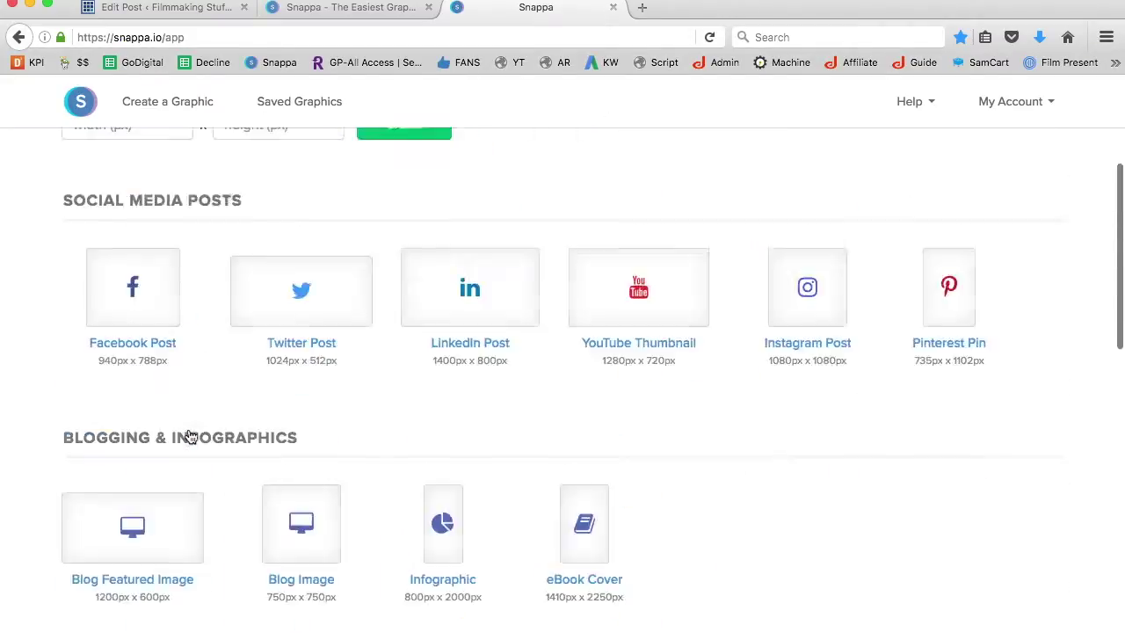
# - Open the saved 1200px × 628px graphic reading "The 5 Lessons I Learned Making A Feature Film For $2,000" from the saved graphics
pyautogui.click(311, 108)
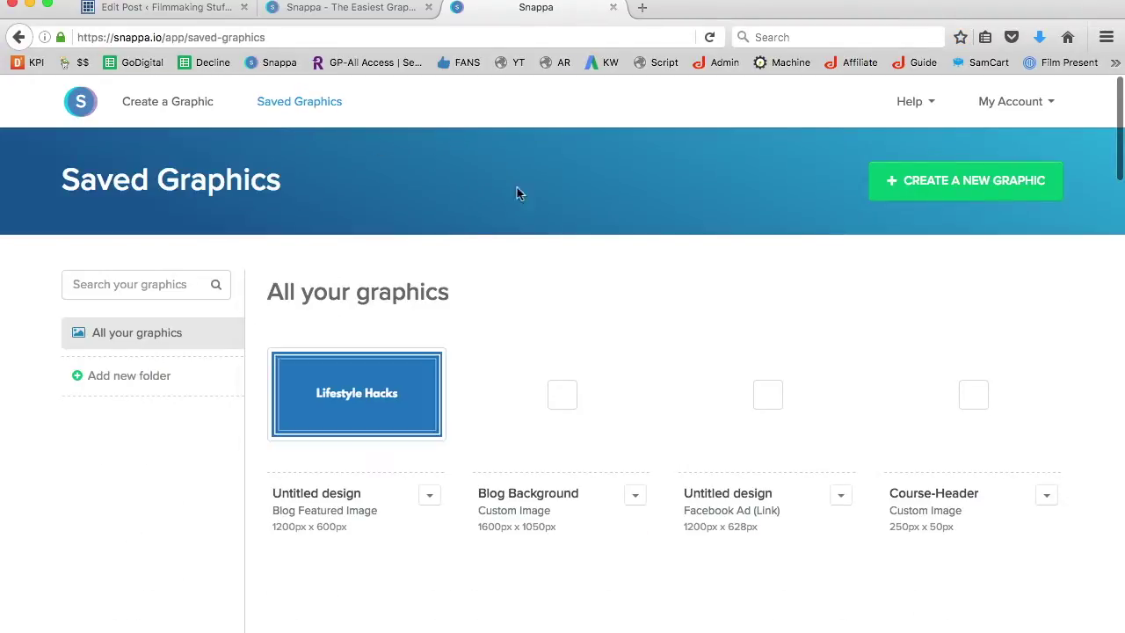
pyautogui.scroll(-4, 535, 288)
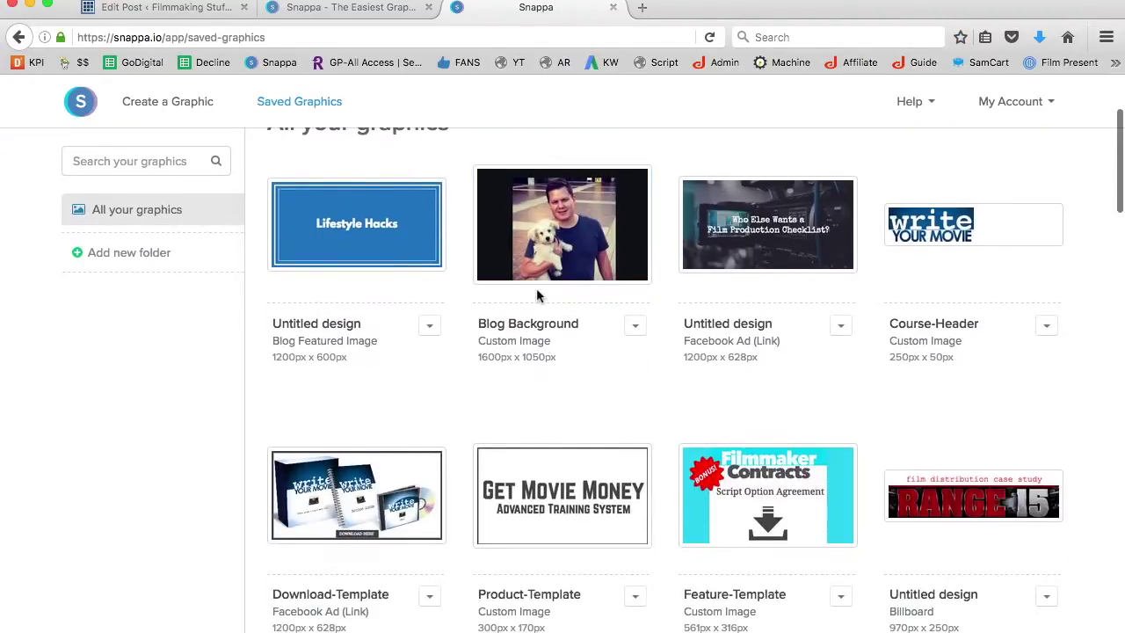
pyautogui.click(749, 250)
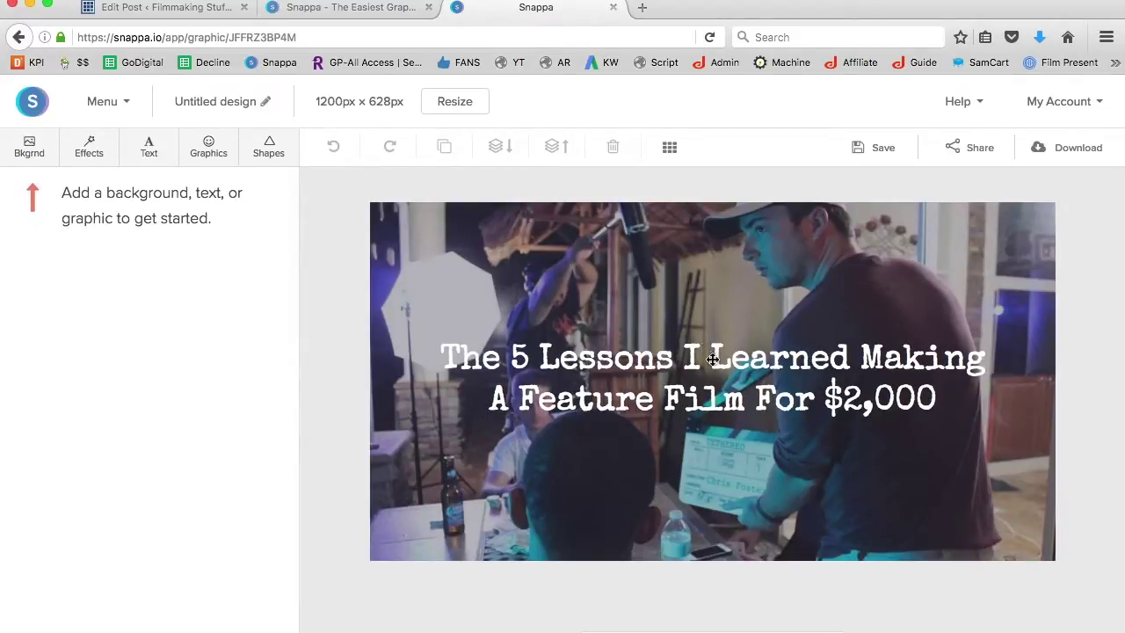
# - Replace the graphic's two-line title with the copied text "How To Write A Film Press Release That Gets Noticed"
pyautogui.tripleClick(717, 363)
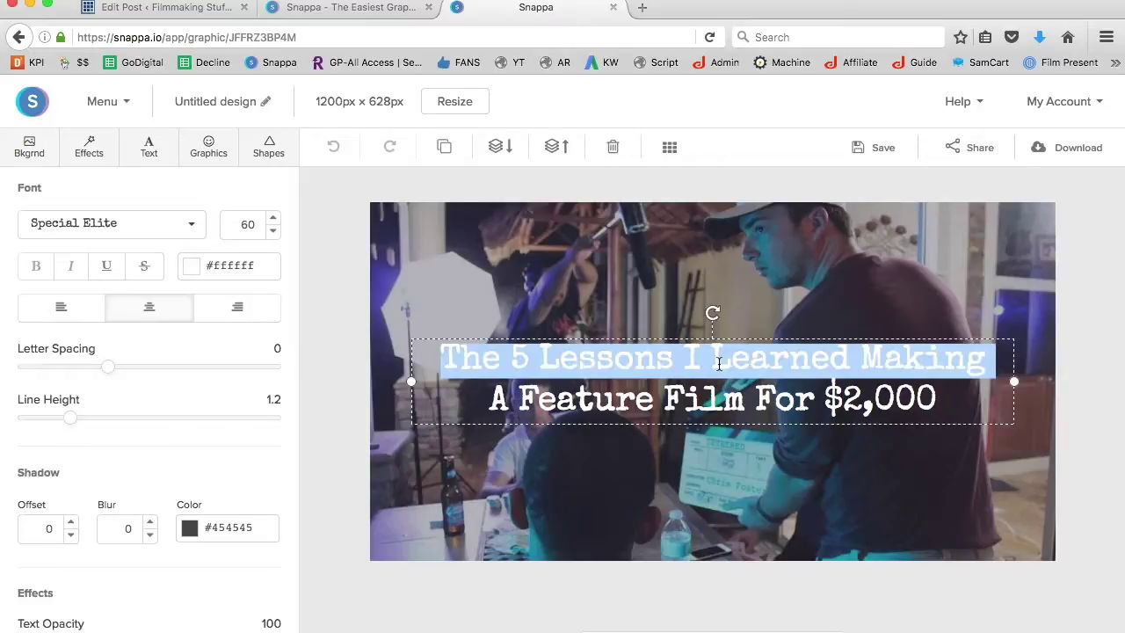
pyautogui.press('super+v')
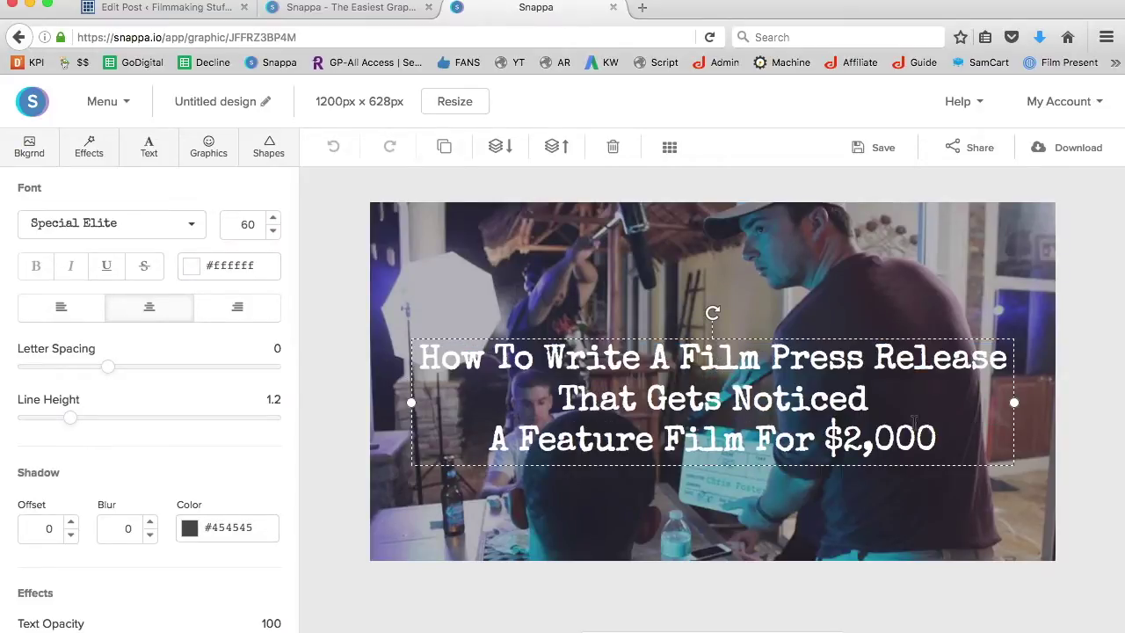
pyautogui.press('Down')
pyautogui.press('BackSpace')
pyautogui.press('BackSpace')
pyautogui.press('BackSpace')
pyautogui.press('BackSpace')
pyautogui.press('BackSpace')
pyautogui.press('BackSpace')
pyautogui.press('BackSpace')
pyautogui.press('BackSpace')
pyautogui.press('BackSpace')
pyautogui.press('BackSpace')
pyautogui.press('BackSpace')
pyautogui.press('BackSpace')
pyautogui.press('BackSpace')
pyautogui.press('BackSpace')
pyautogui.press('BackSpace')
pyautogui.press('BackSpace')
pyautogui.press('BackSpace')
pyautogui.press('BackSpace')
pyautogui.press('BackSpace')
pyautogui.press('BackSpace')
pyautogui.press('BackSpace')
pyautogui.press('BackSpace')
pyautogui.press('BackSpace')
pyautogui.press('BackSpace')
pyautogui.press('BackSpace')
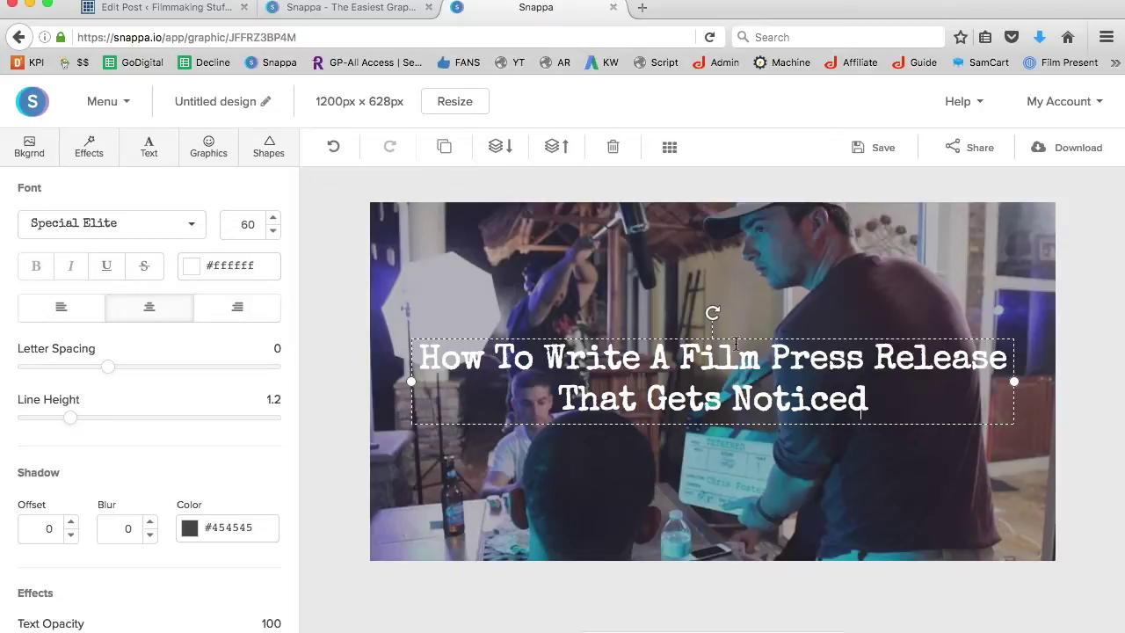
# - Break the graphic's title after "Film" so its second line reads "Press Release That Gets Noticed"
pyautogui.click(676, 356)
pyautogui.press('Return')
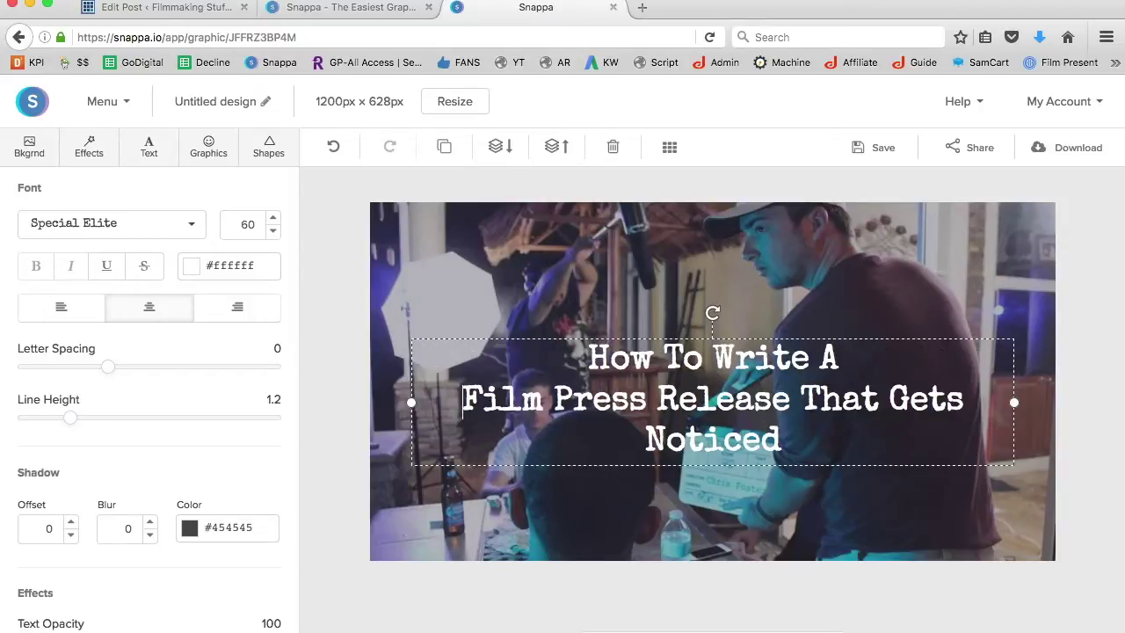
pyautogui.press('BackSpace')
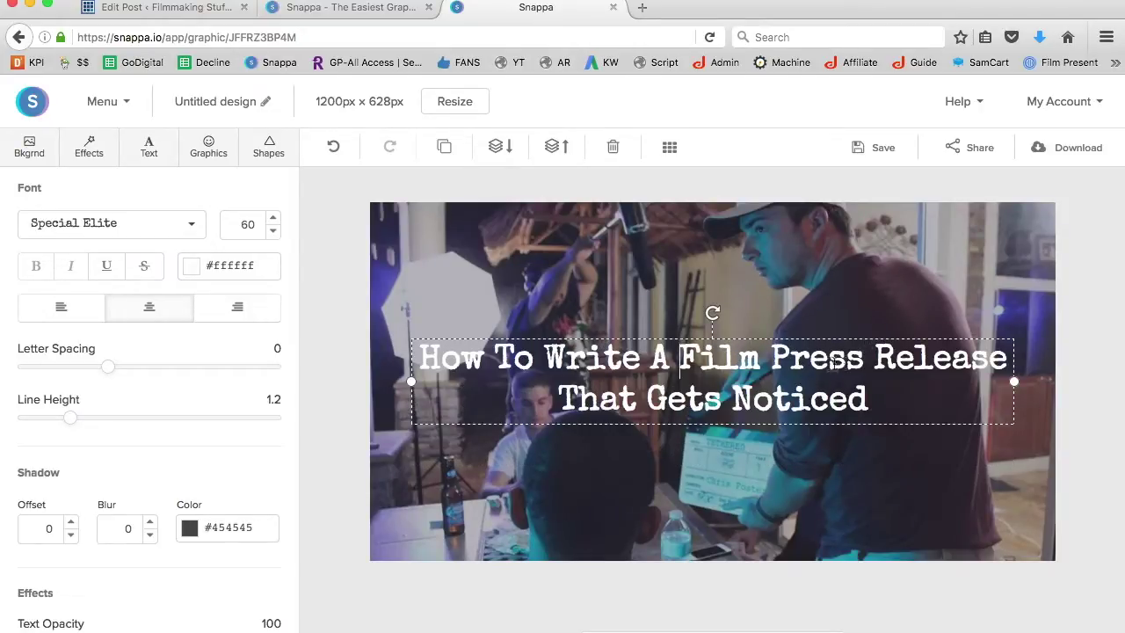
pyautogui.click(763, 358)
pyautogui.press('Return')
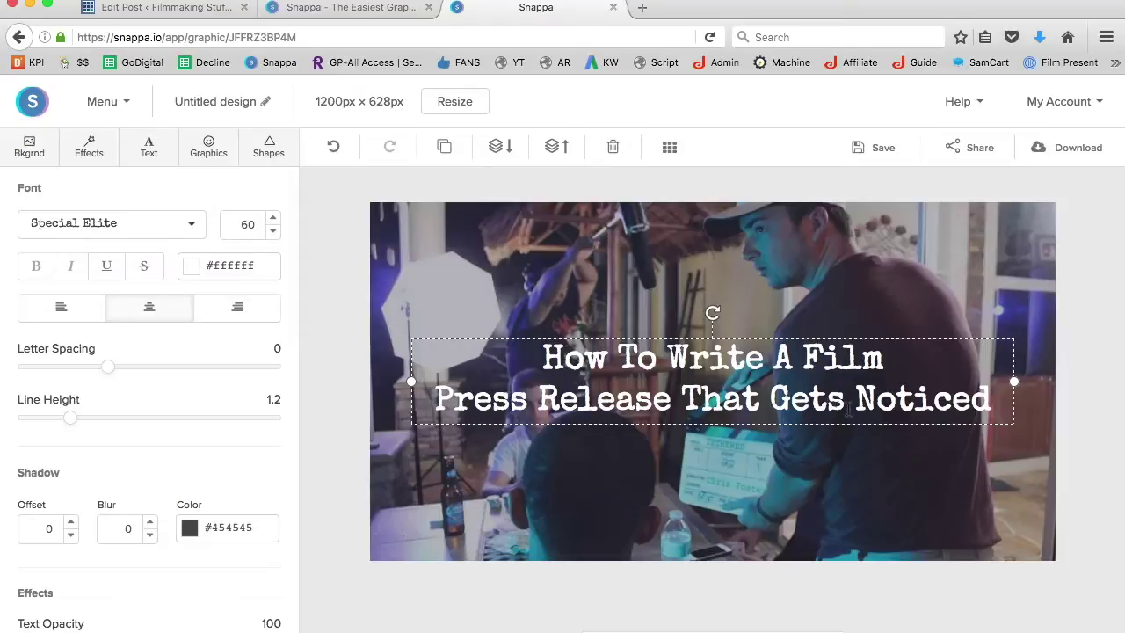
# - Remove the film set background, search the stock images for "news" and apply the photo of newspapers, sunglasses and a pen
pyautogui.click(31, 148)
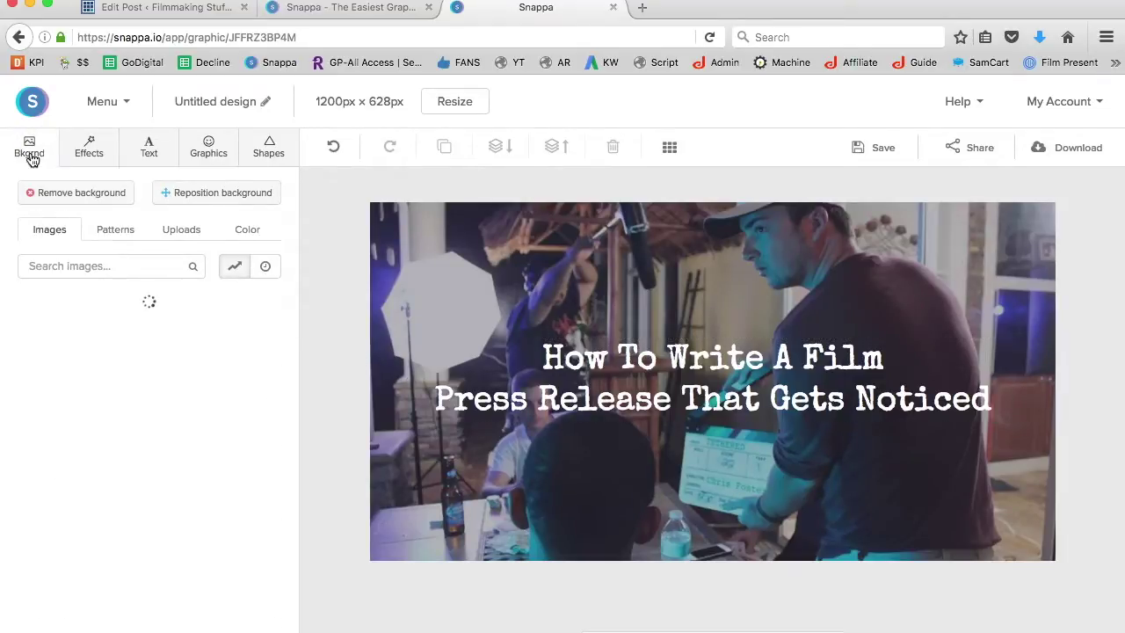
pyautogui.click(95, 199)
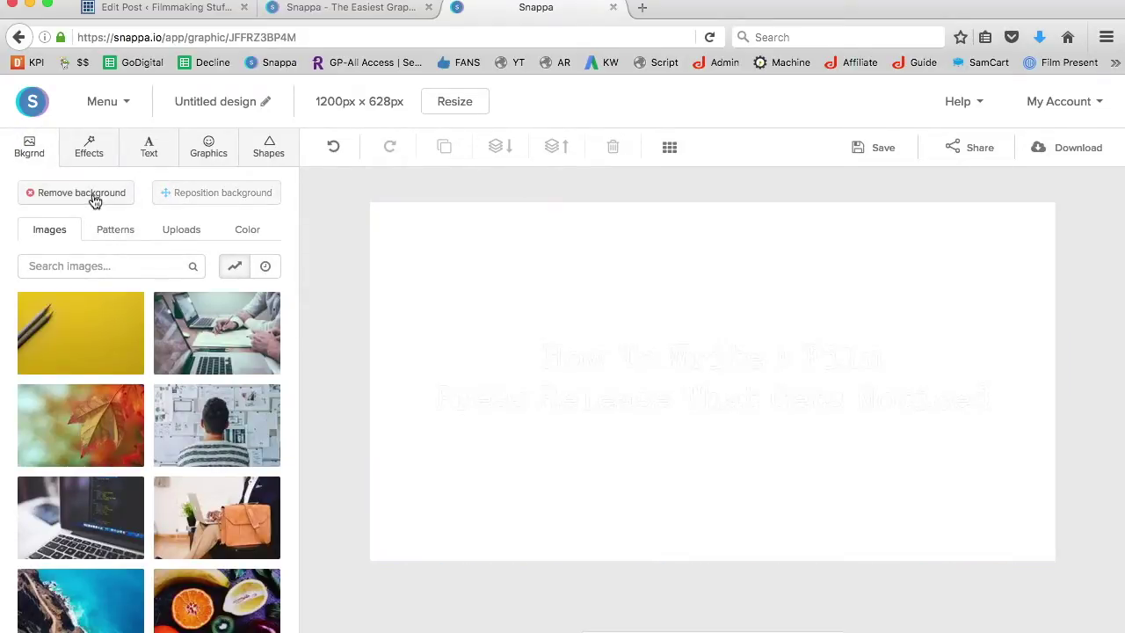
pyautogui.click(92, 272)
pyautogui.write('pre')
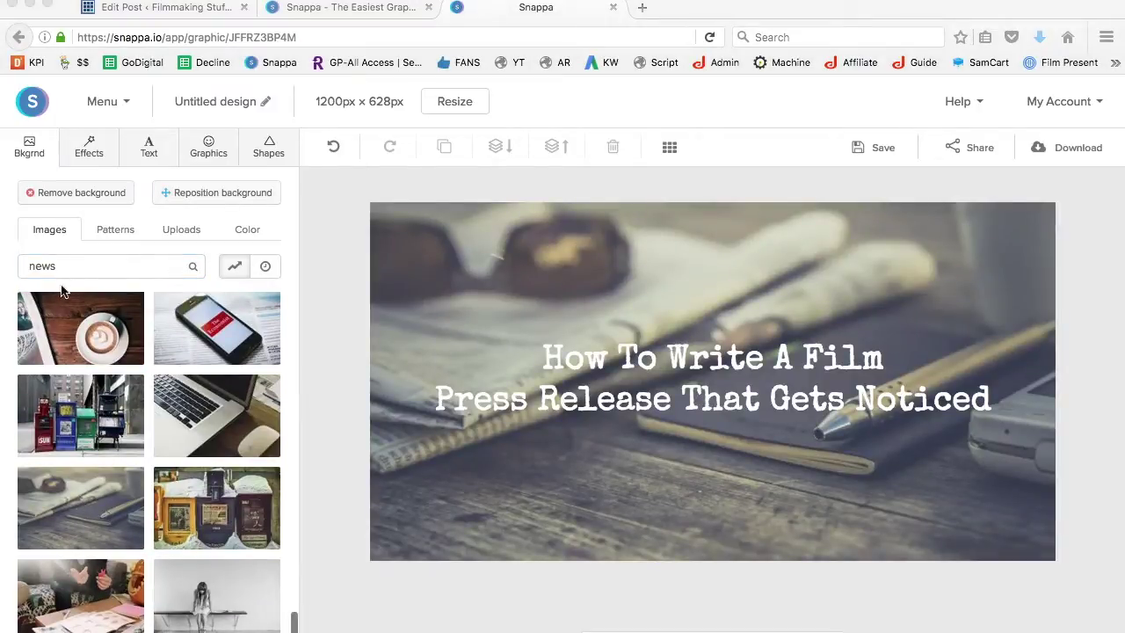
pyautogui.click(80, 271)
pyautogui.doubleClick(80, 266)
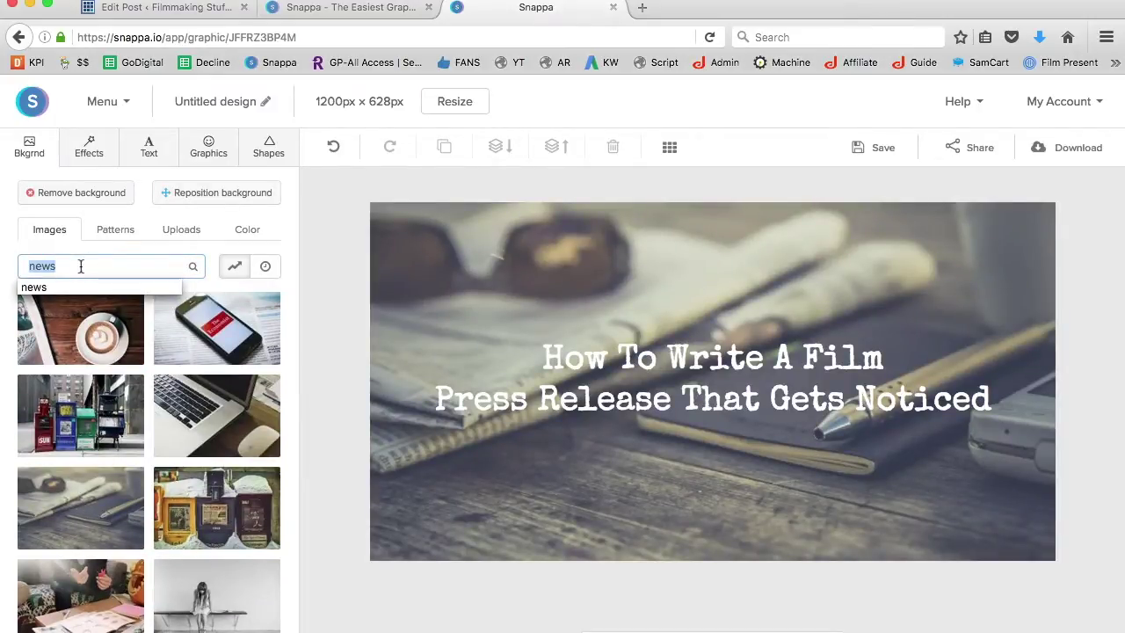
pyautogui.click(58, 516)
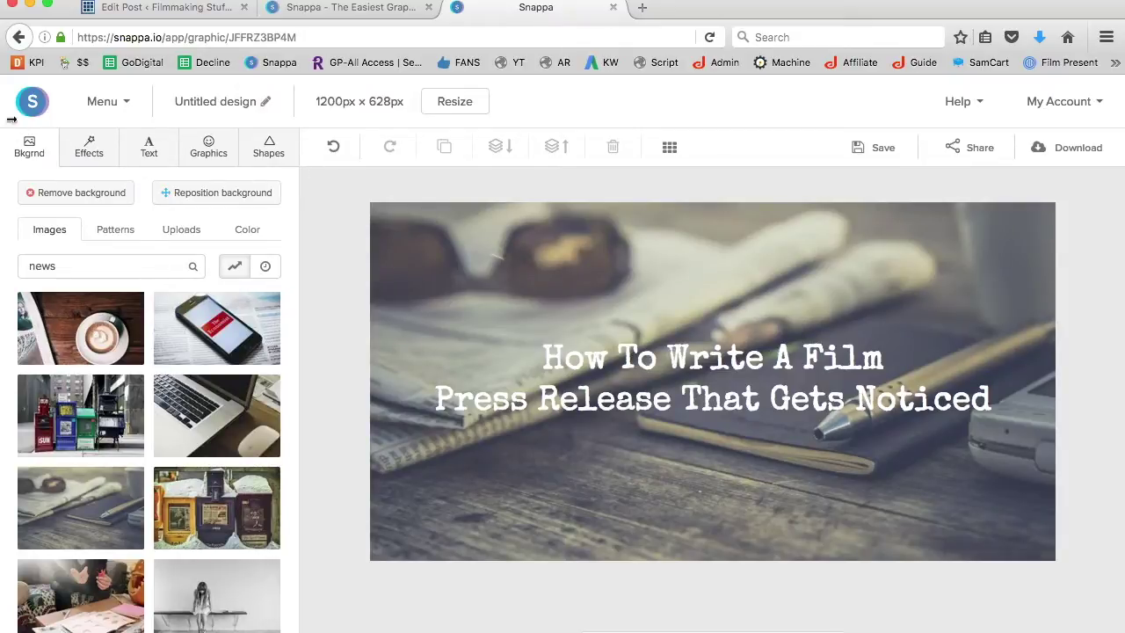
# - Set the background's #424254 color overlay to 40
pyautogui.click(79, 149)
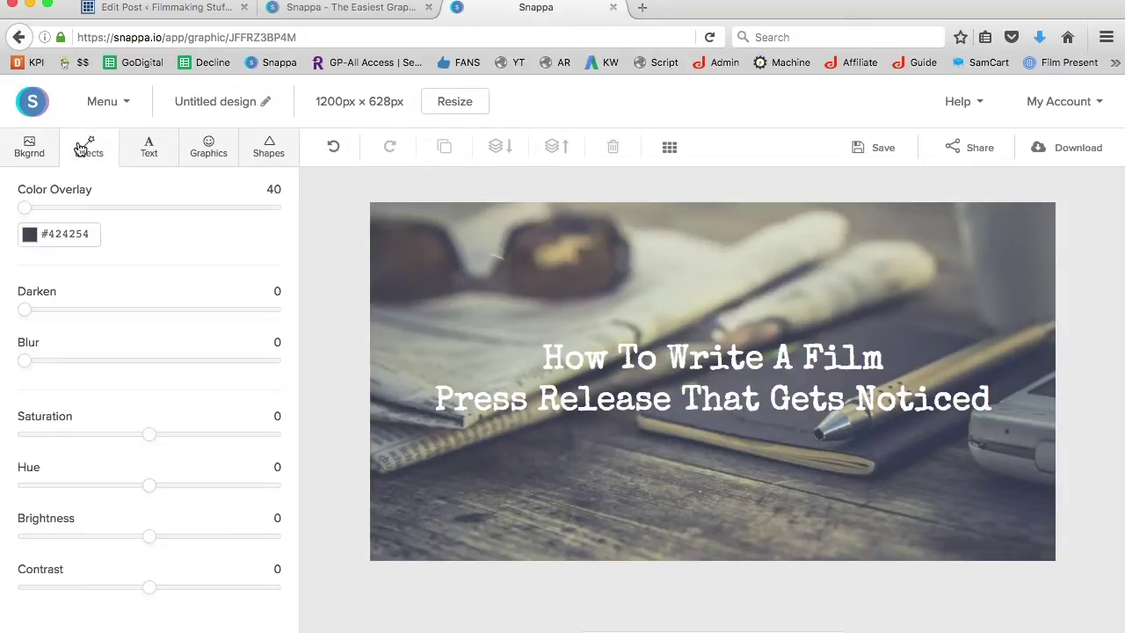
pyautogui.click(25, 209)
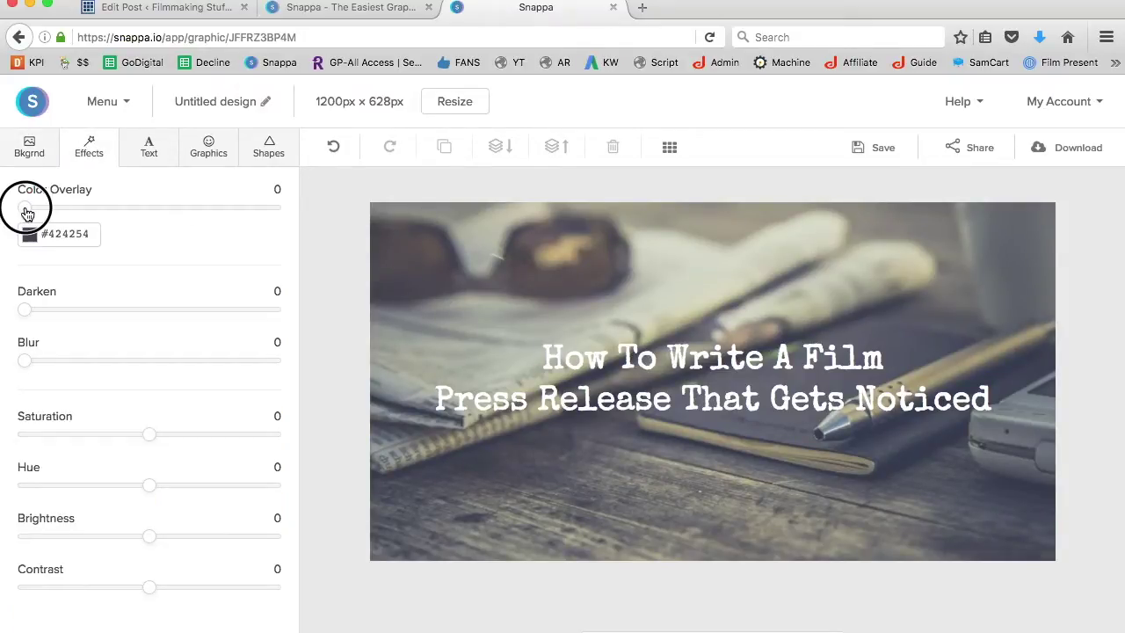
pyautogui.moveTo(29, 212); pyautogui.dragTo(124, 215)
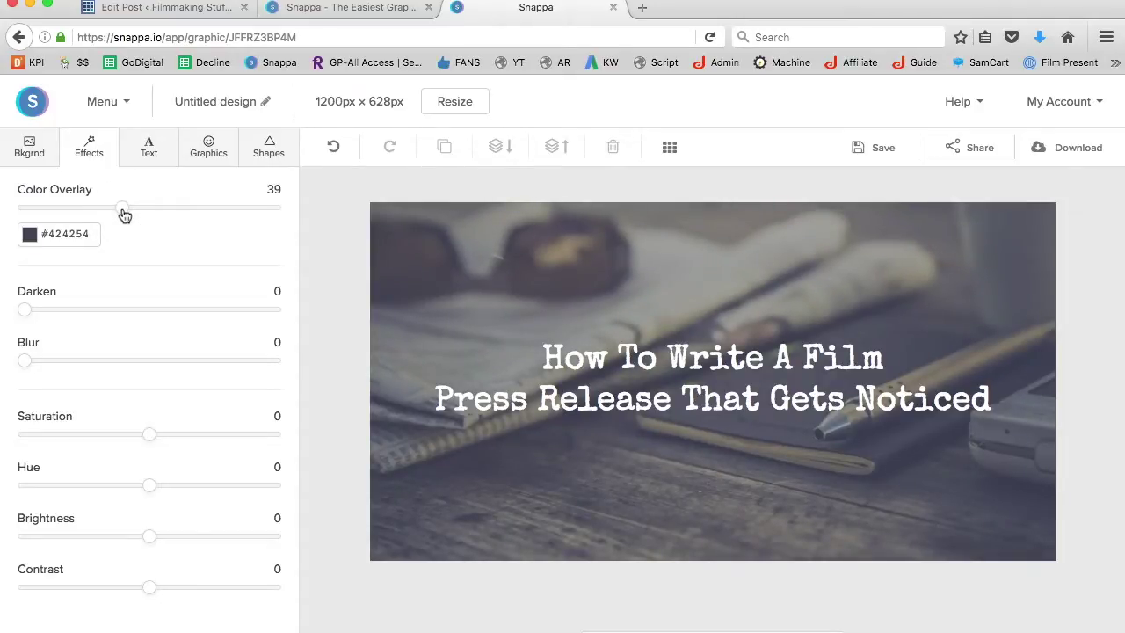
pyautogui.click(124, 214)
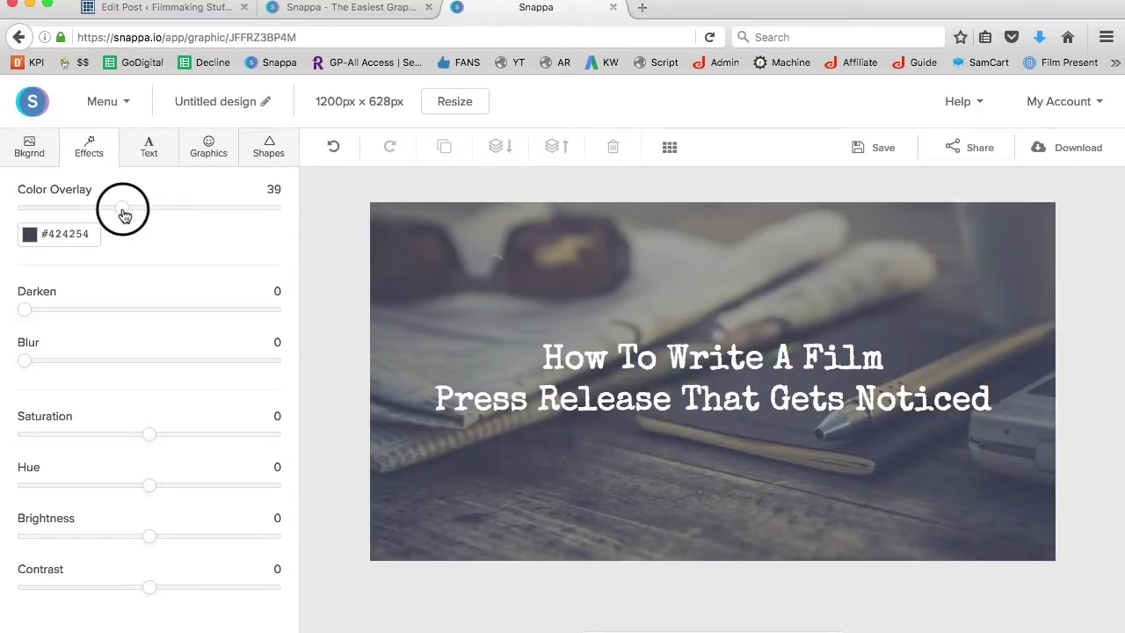
pyautogui.moveTo(124, 214); pyautogui.dragTo(127, 215)
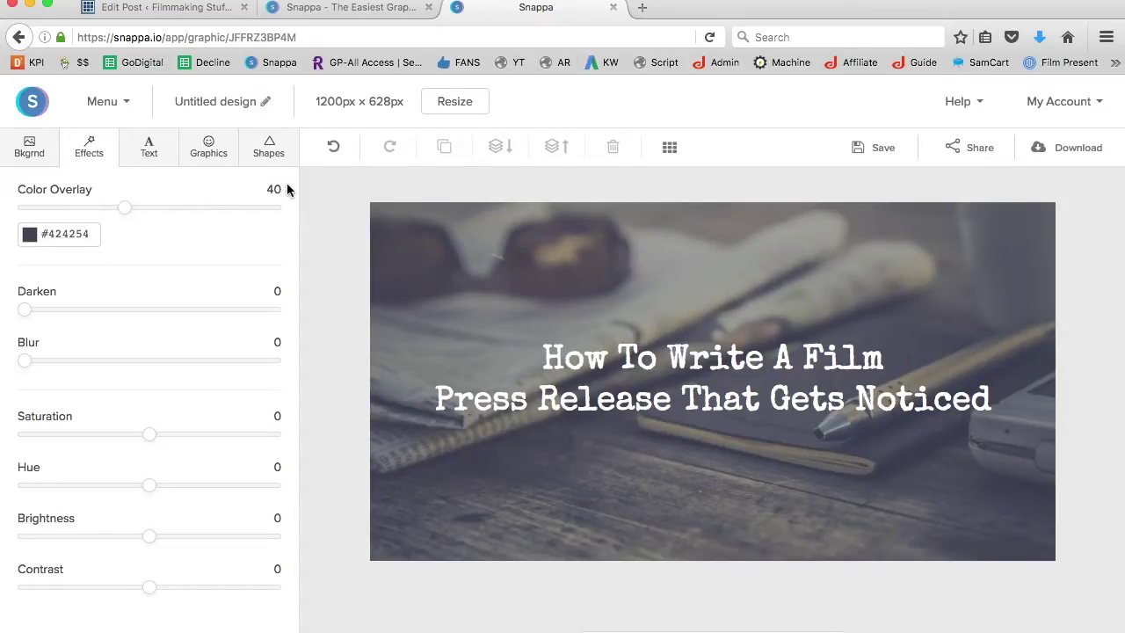
# - Download the graphic as a web optimized JPG and rename the file film_press_release.jpg
pyautogui.click(1083, 154)
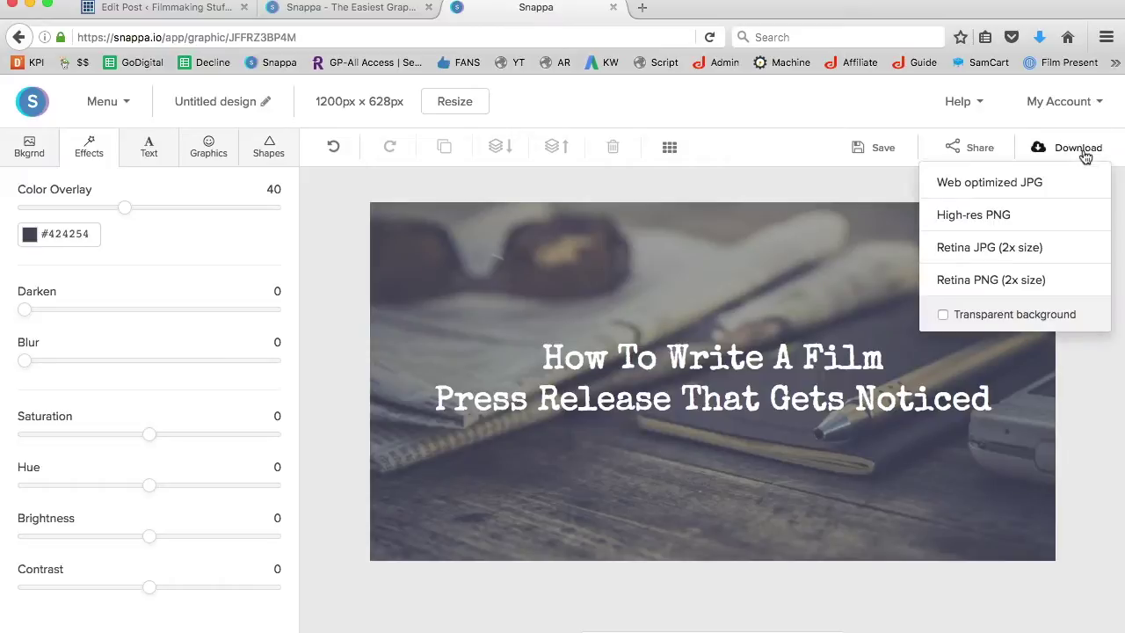
pyautogui.click(1001, 185)
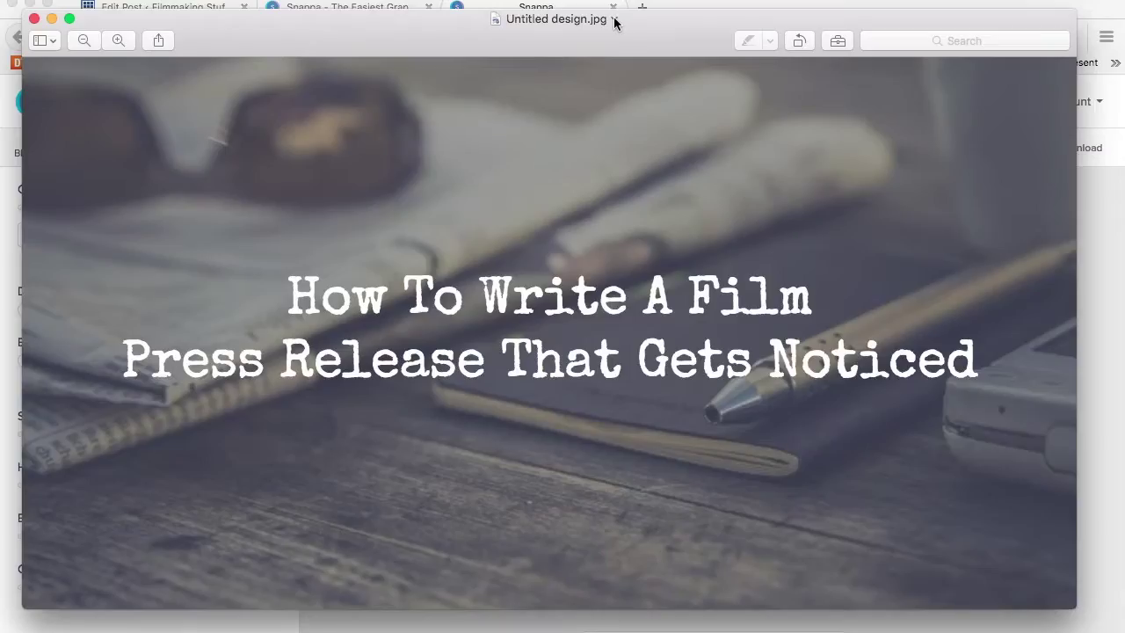
pyautogui.click(615, 20)
pyautogui.click(569, 56)
pyautogui.moveTo(578, 56); pyautogui.dragTo(429, 62)
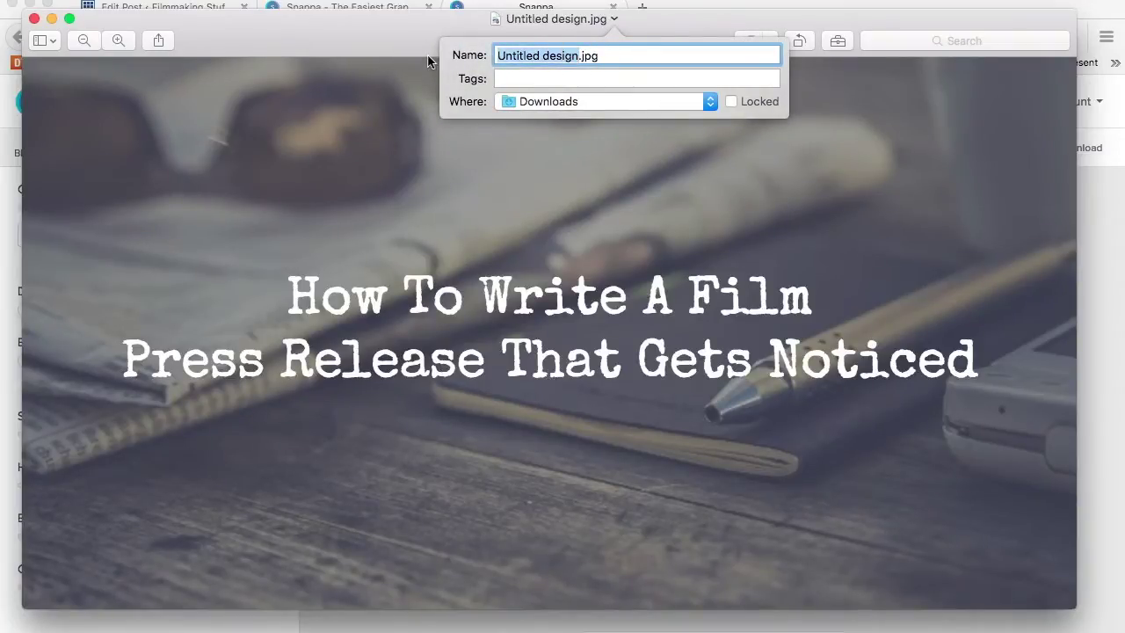
pyautogui.write('film_')
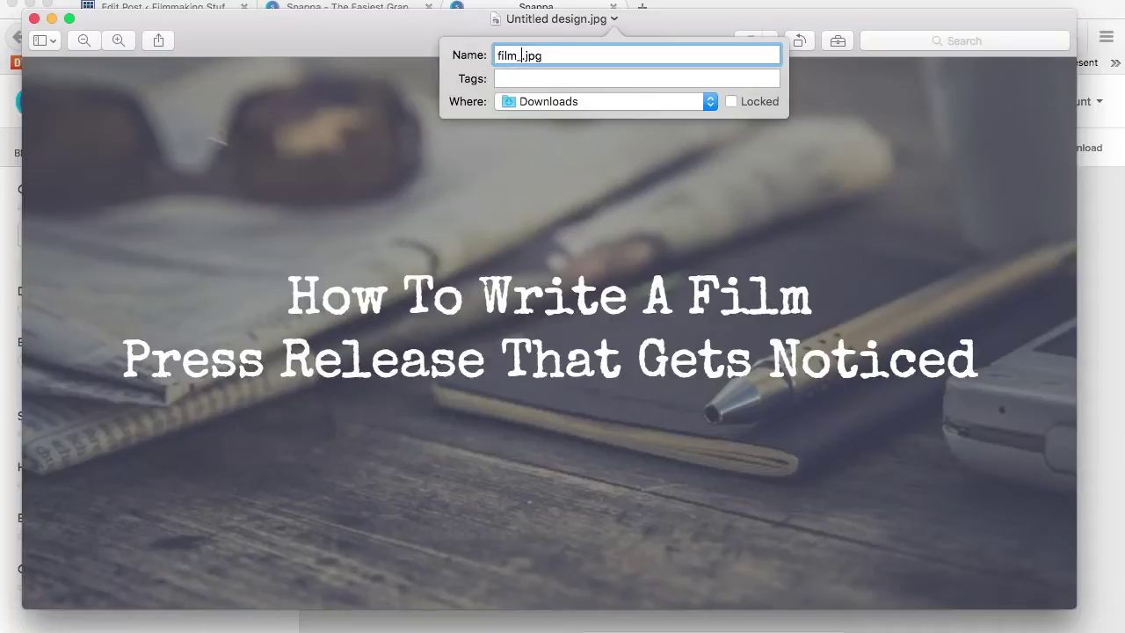
pyautogui.write('Press_Release')
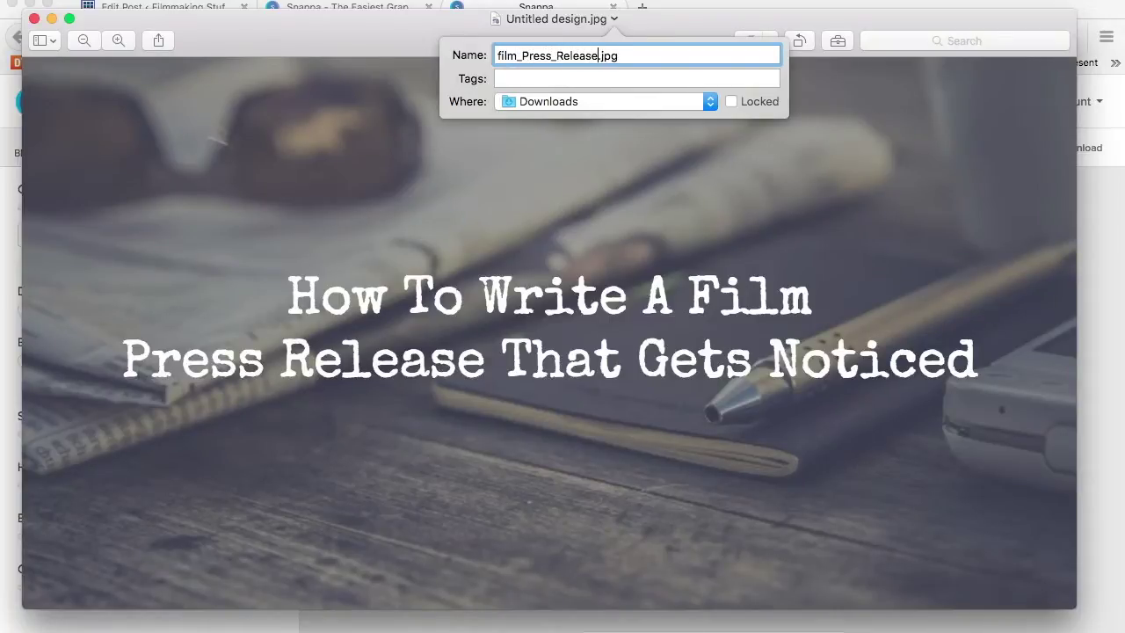
pyautogui.press('BackSpace')
pyautogui.write('r')
pyautogui.press('BackSpace')
pyautogui.write('p')
# - Move the renamed image file from Downloads to the Desktop and close its preview
pyautogui.click(542, 103)
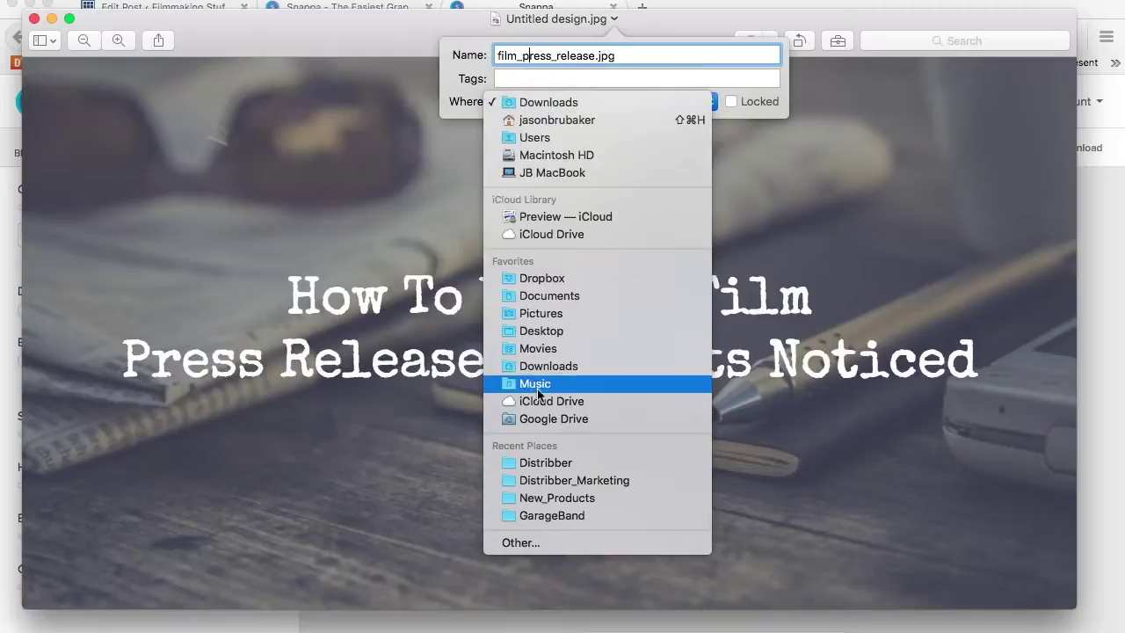
pyautogui.click(571, 331)
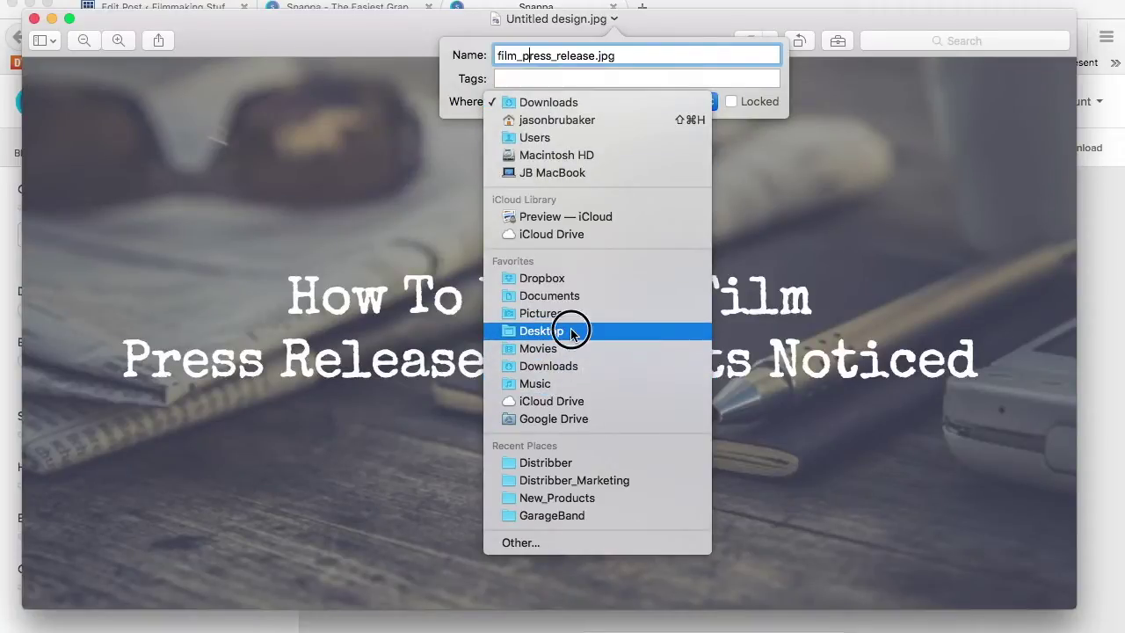
pyautogui.click(34, 18)
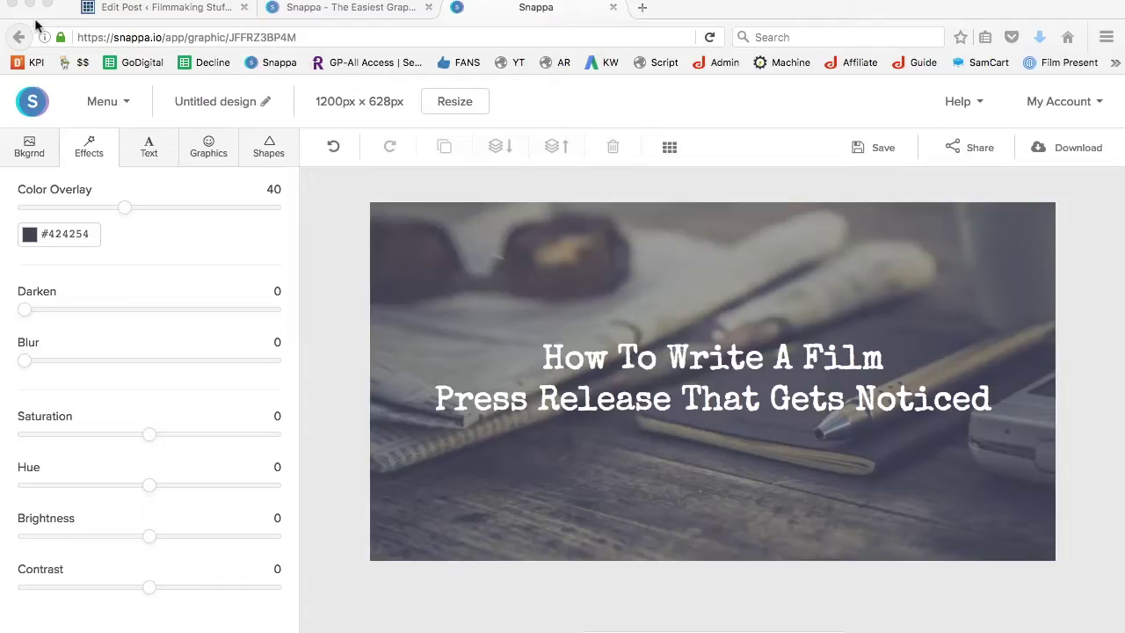
# - Switch to the WordPress post and add an empty paragraph after the one ending "in the context of your movie."
pyautogui.click(166, 9)
pyautogui.scroll(-10, 399, 554)
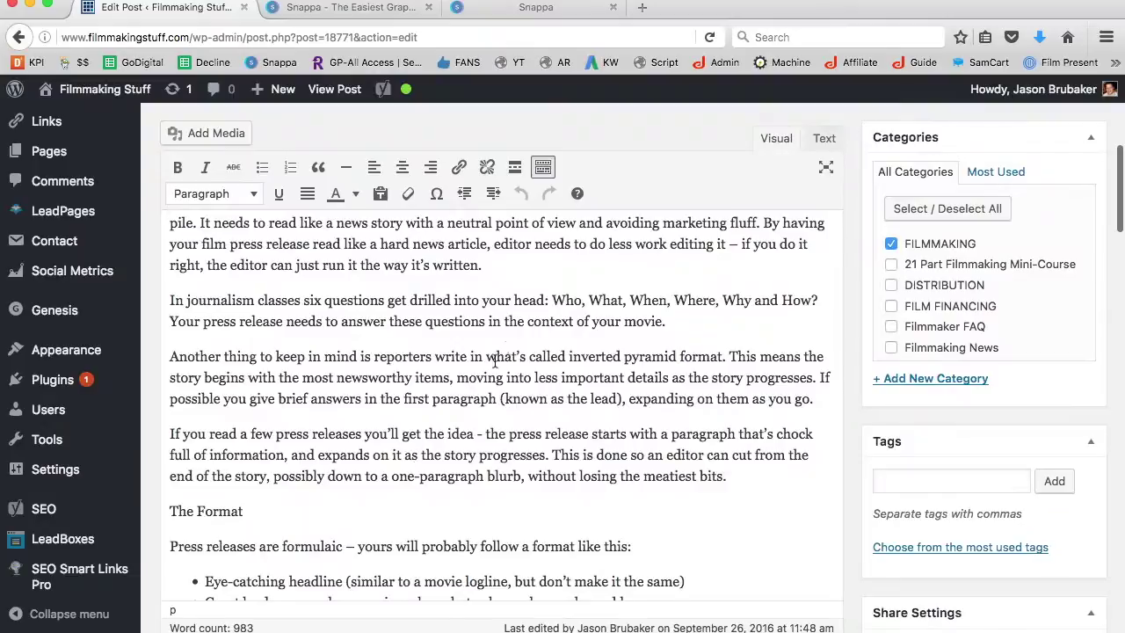
pyautogui.scroll(5, 465, 386)
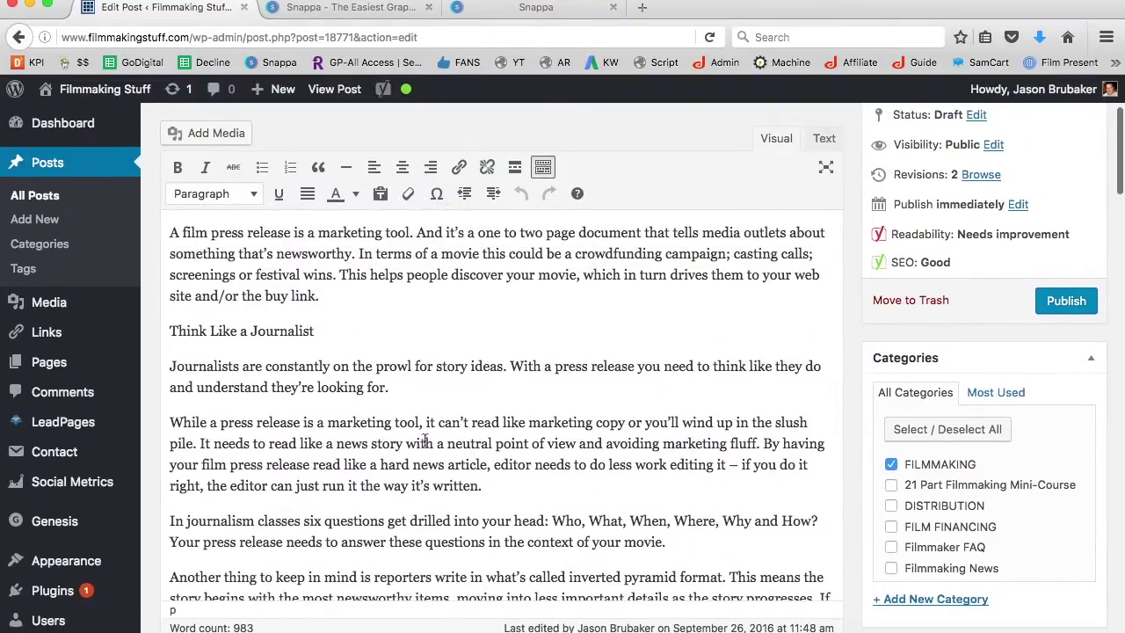
pyautogui.scroll(-5, 426, 441)
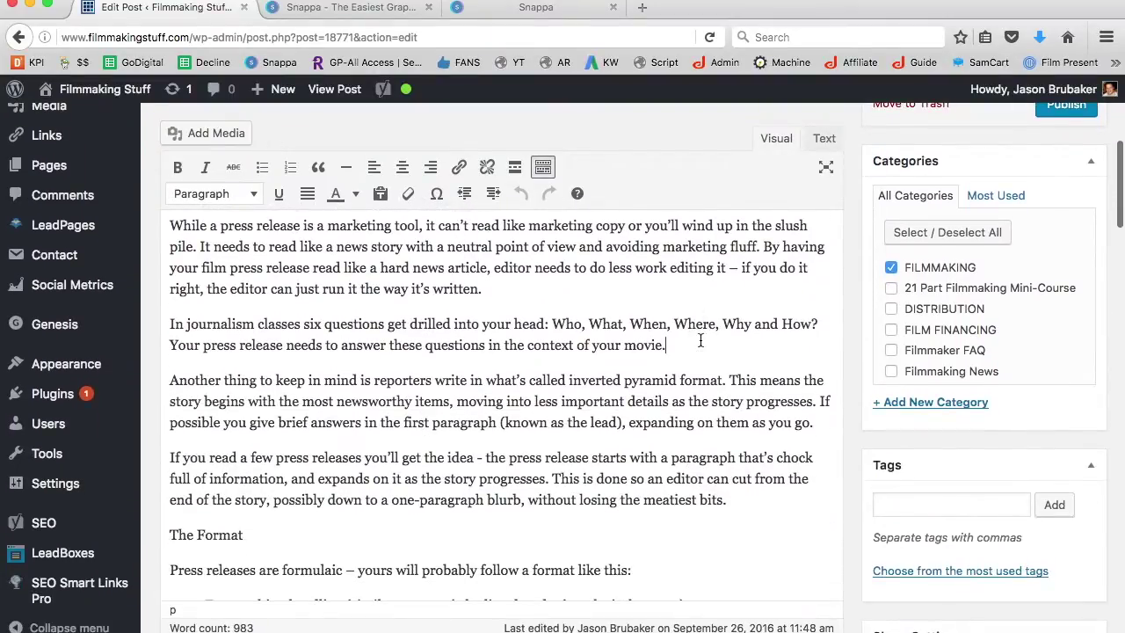
pyautogui.press('Return')
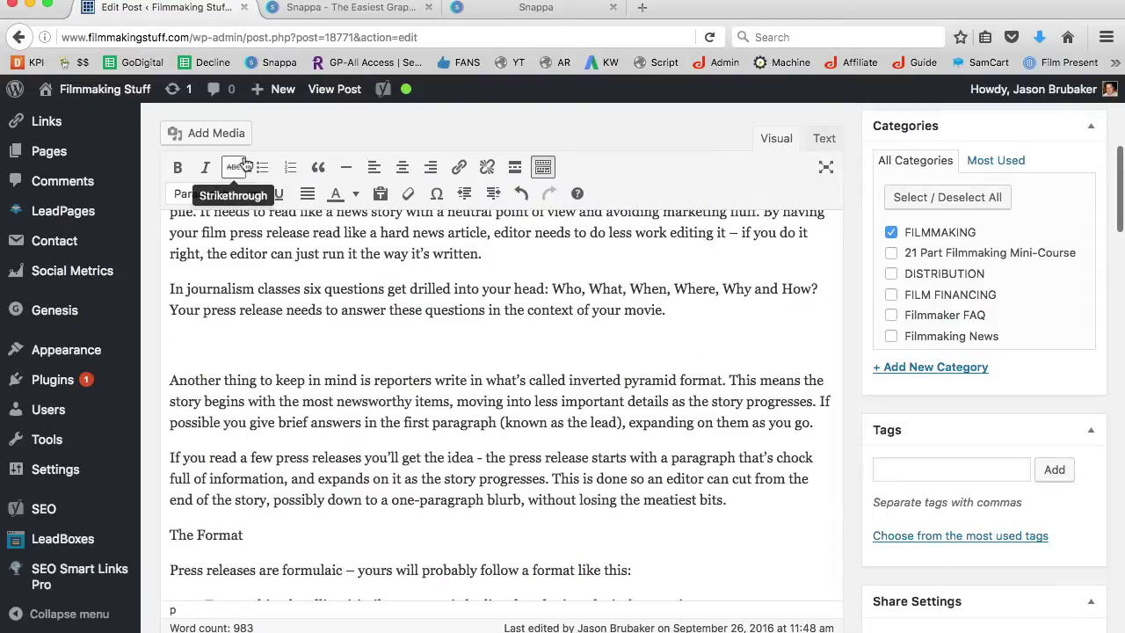
# - Upload film_press_release.jpg from the Desktop to the post's media library
pyautogui.click(221, 137)
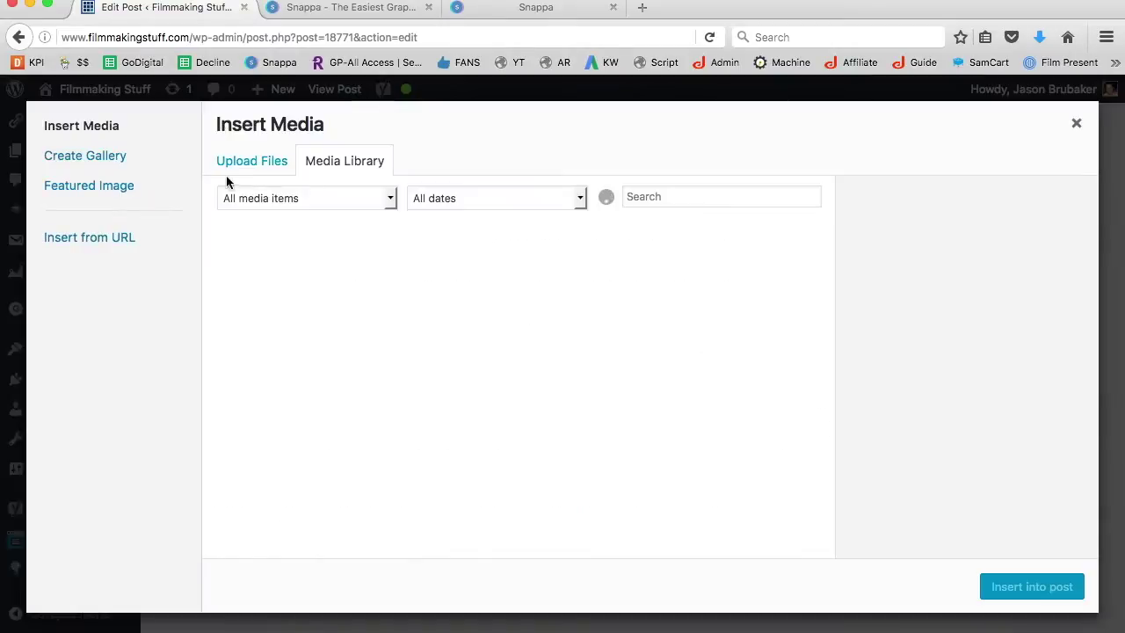
pyautogui.click(251, 164)
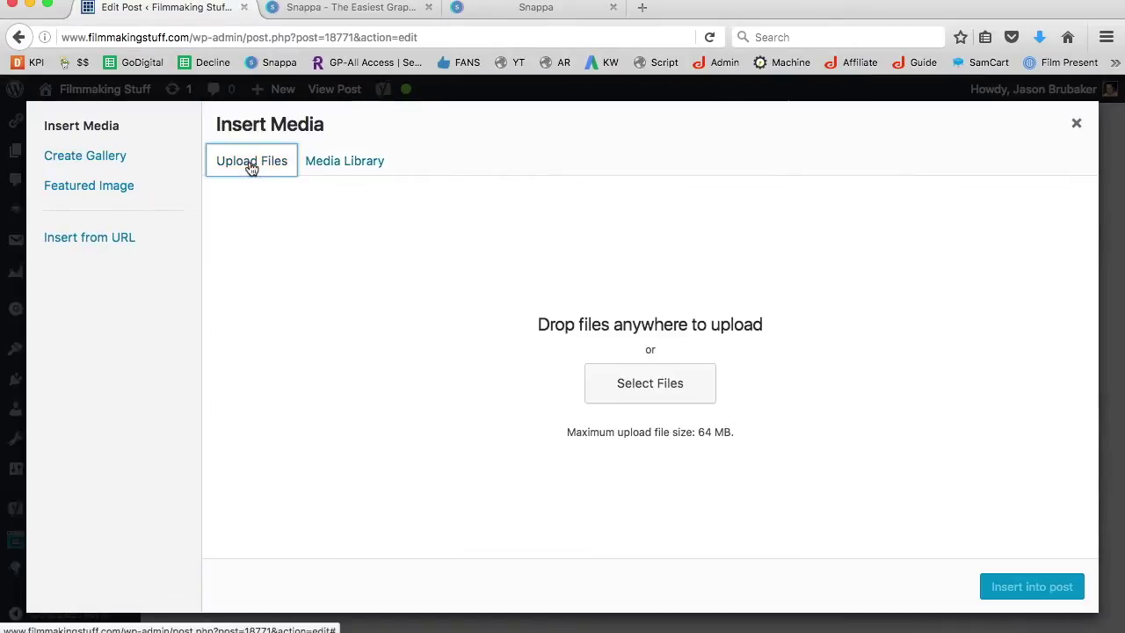
pyautogui.click(663, 400)
pyautogui.scroll(-2, 627, 322)
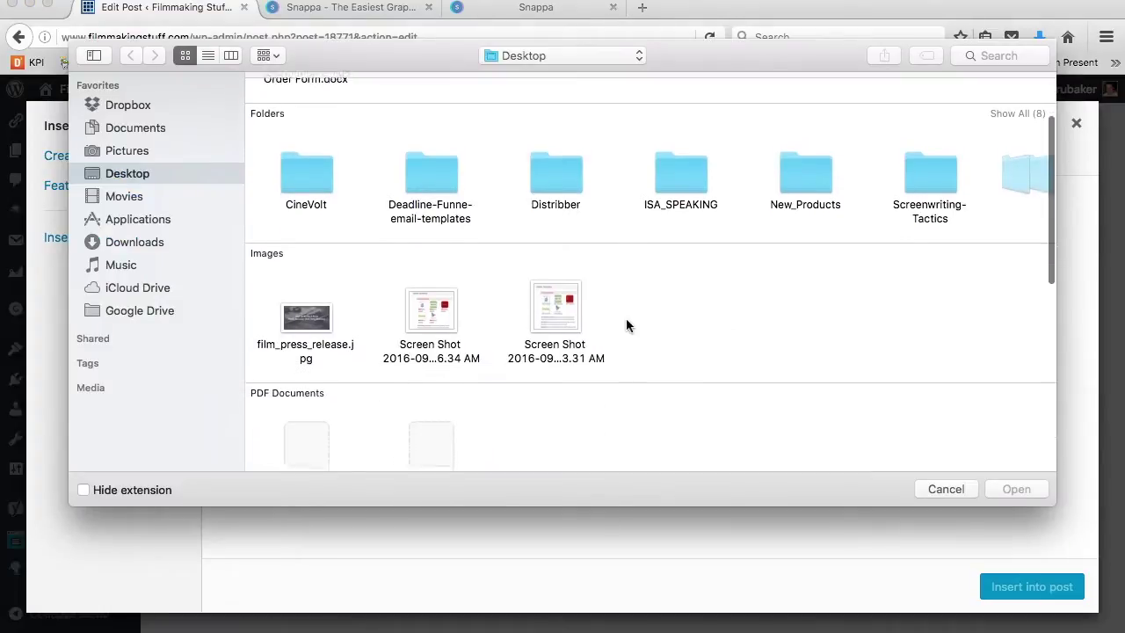
pyautogui.click(306, 314)
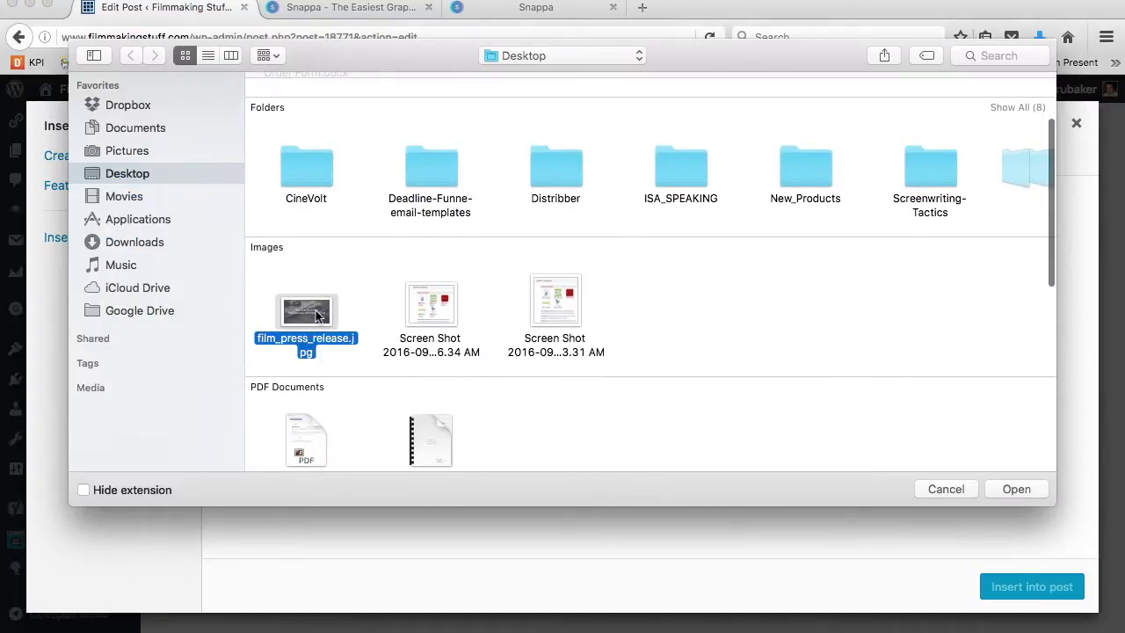
pyautogui.click(1016, 490)
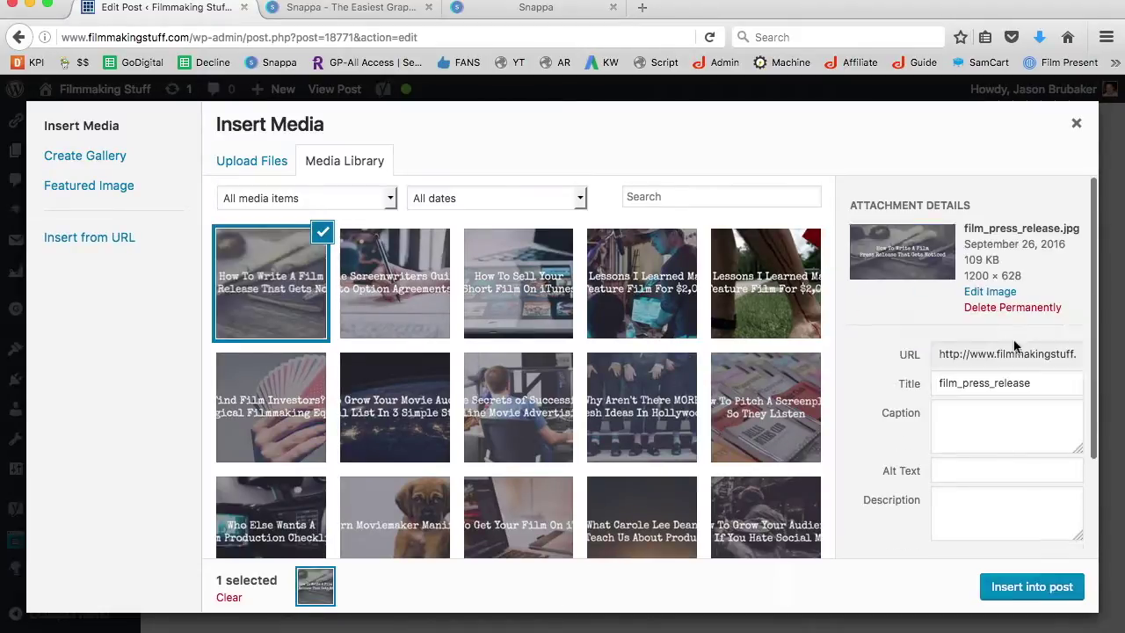
# - Copy the image title into its alt text and replace the underscores with spaces to read "film press release"
pyautogui.doubleClick(956, 383)
pyautogui.press('super+c')
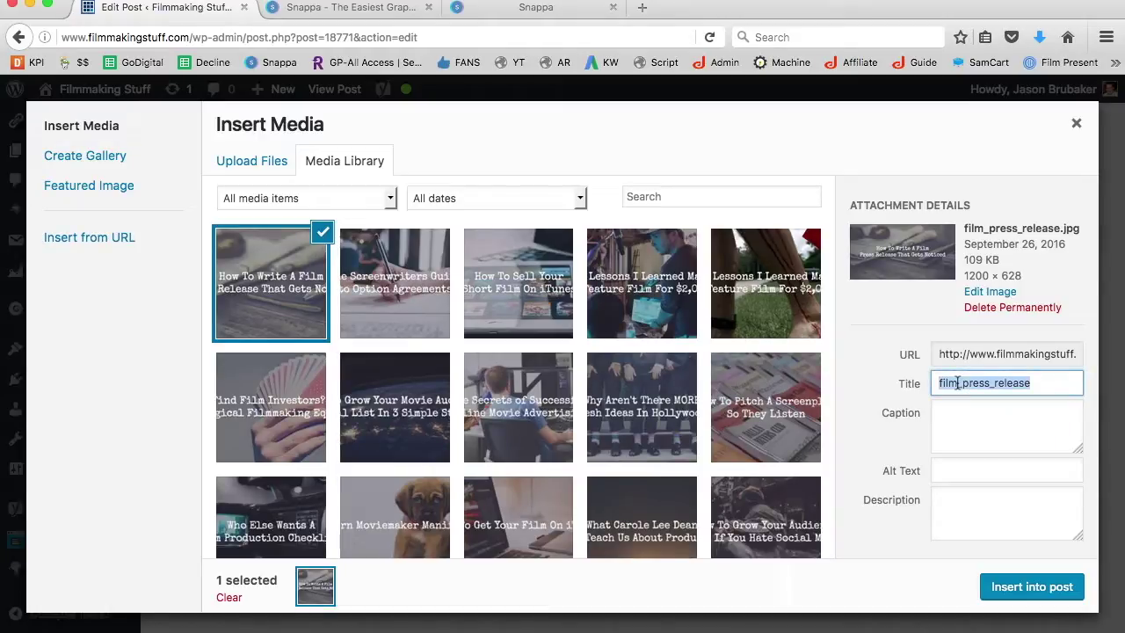
pyautogui.click(961, 470)
pyautogui.press('super+v')
pyautogui.click(962, 471)
pyautogui.press('BackSpace')
pyautogui.click(991, 474)
pyautogui.press('BackSpace')
pyautogui.click(903, 451)
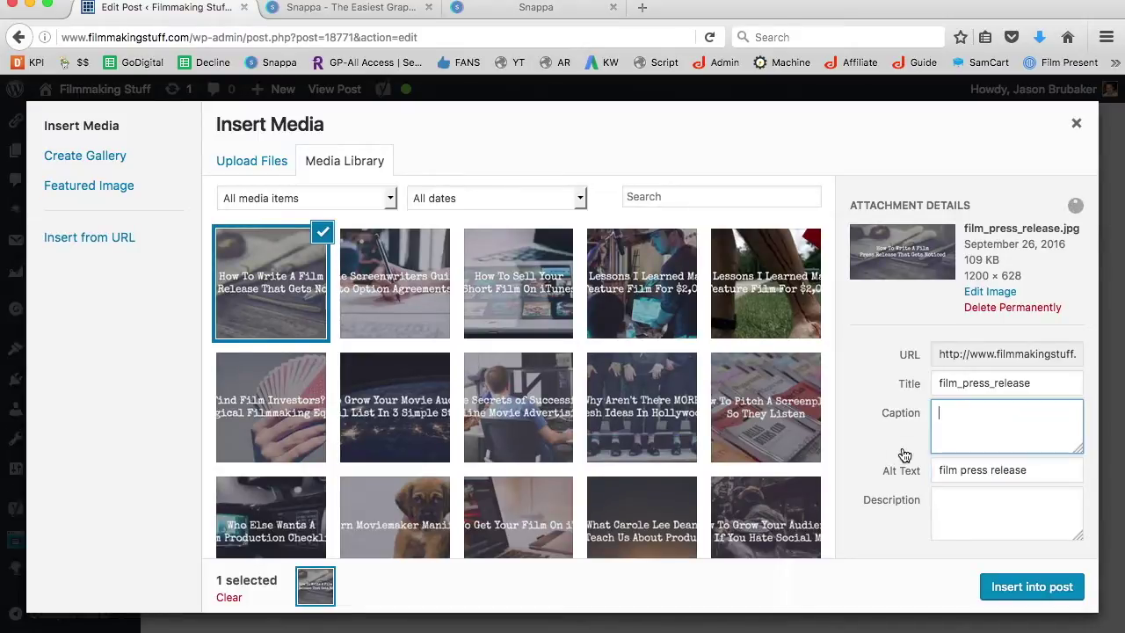
# - Insert the selected film_press_release image into the post below the paragraph ending "in the context of your movie" and clear any link on it
pyautogui.click(1013, 480)
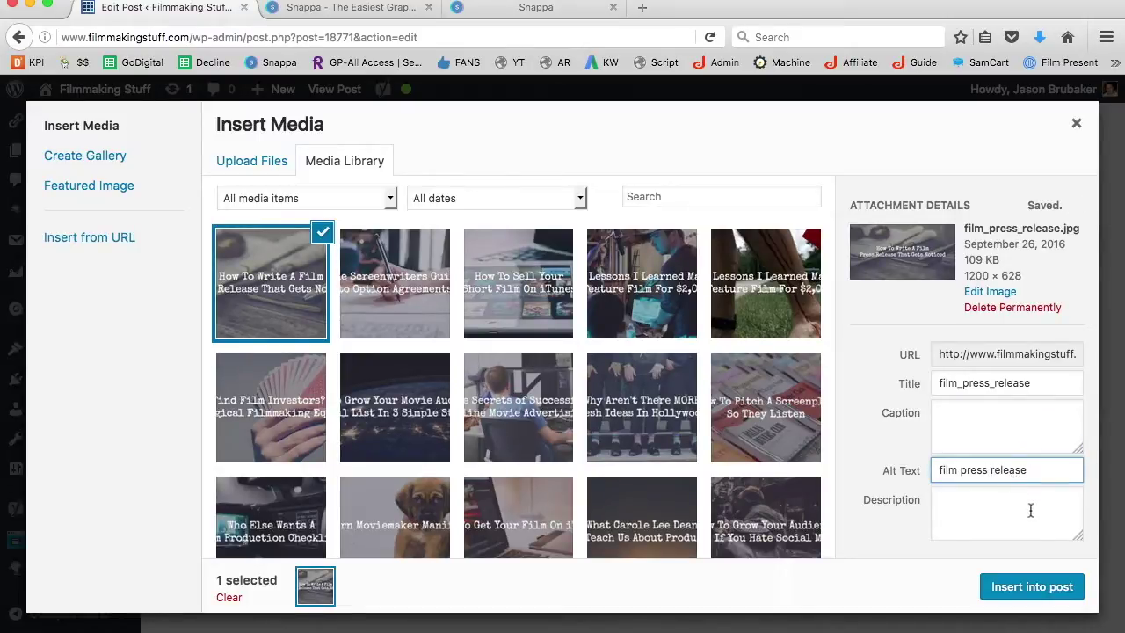
pyautogui.click(1045, 590)
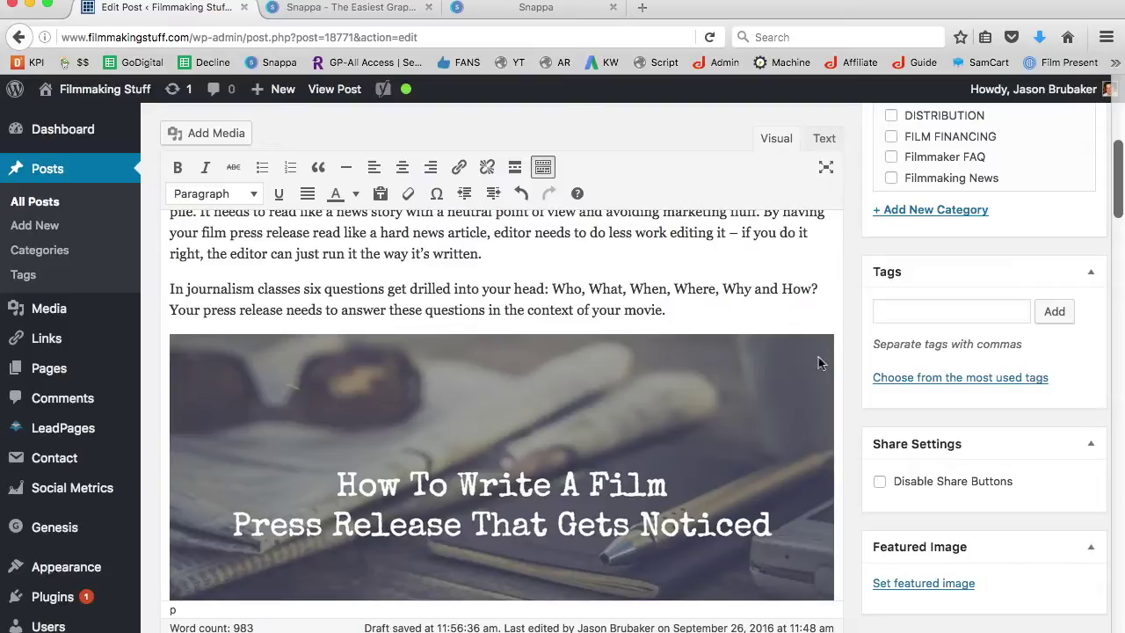
pyautogui.click(509, 407)
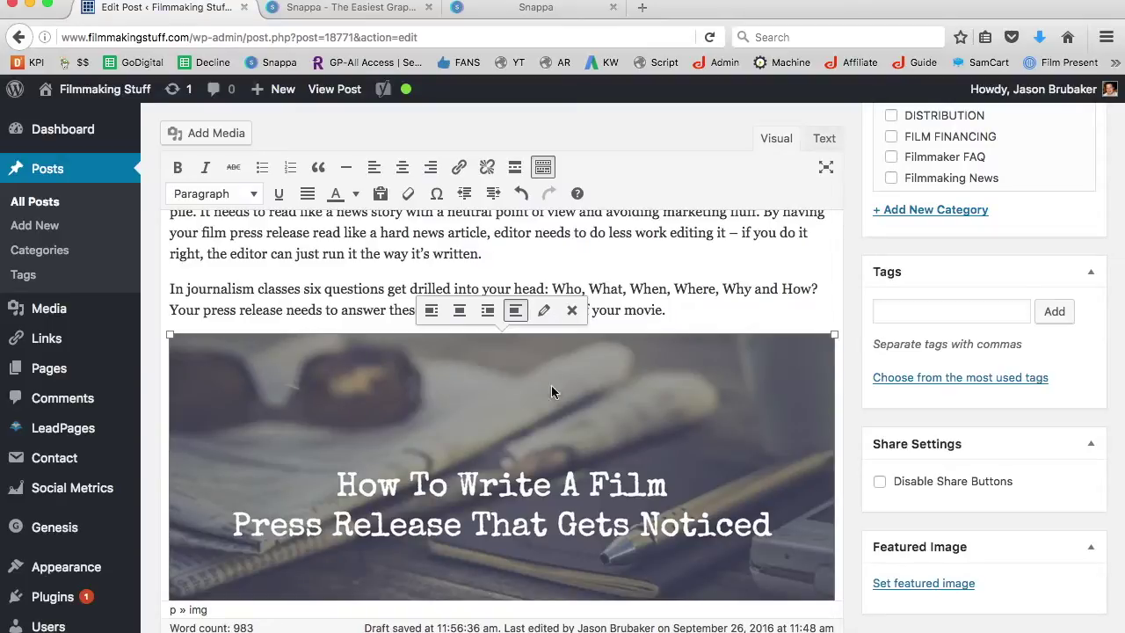
pyautogui.click(488, 169)
pyautogui.click(579, 254)
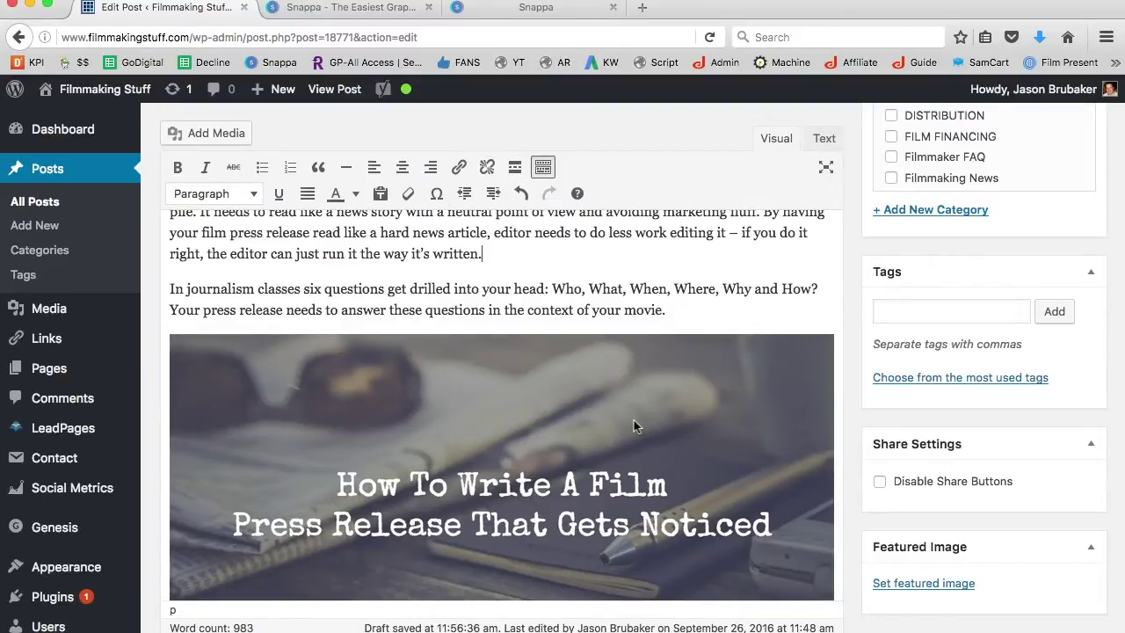
# - Set film_press_release.jpg from the media library as the post's featured image
pyautogui.scroll(-3, 635, 426)
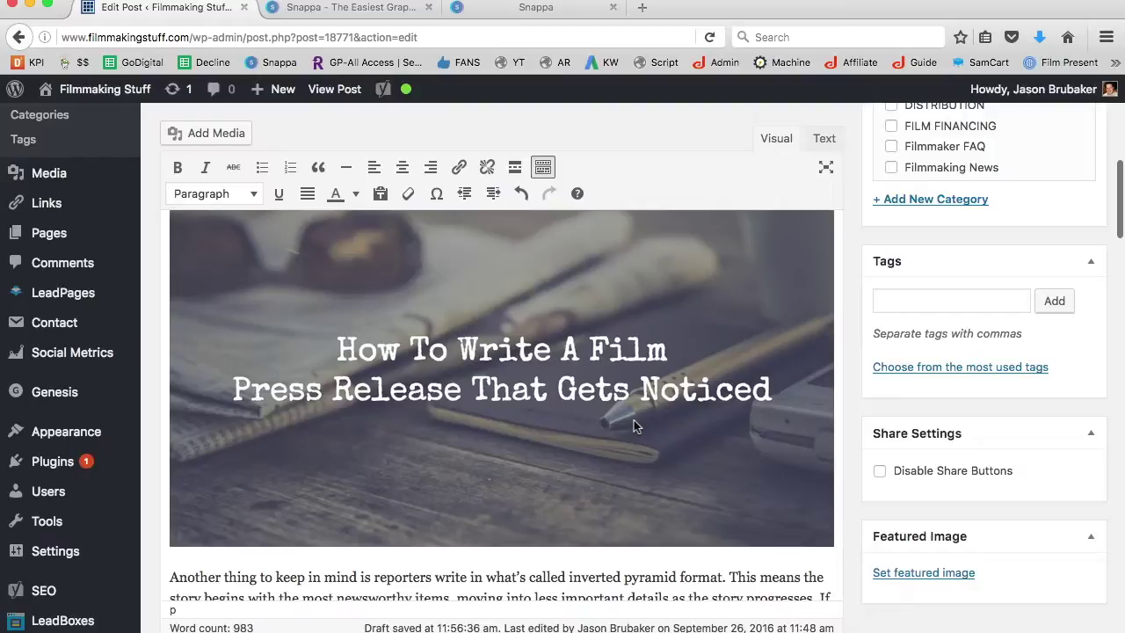
pyautogui.scroll(2, 633, 420)
pyautogui.scroll(-2, 634, 420)
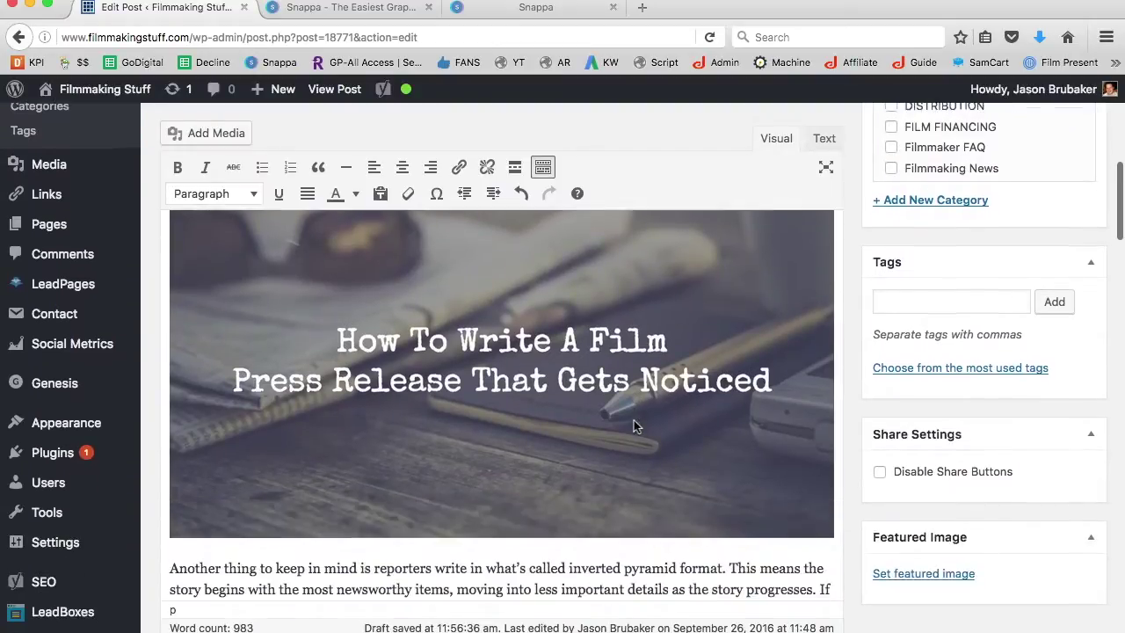
pyautogui.scroll(-2, 633, 420)
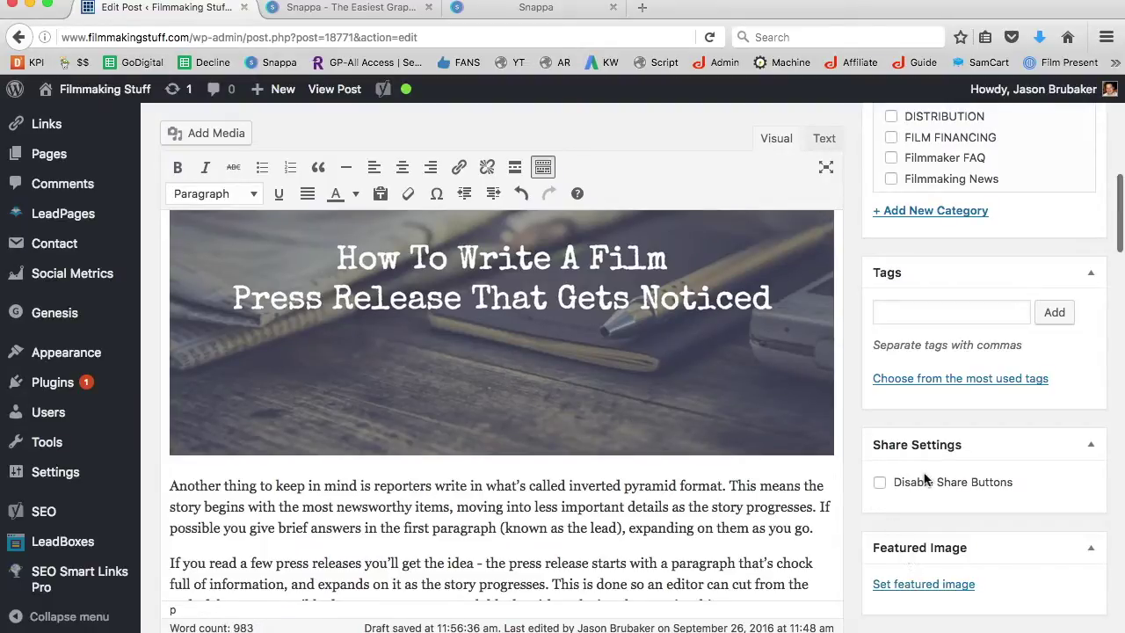
pyautogui.click(934, 588)
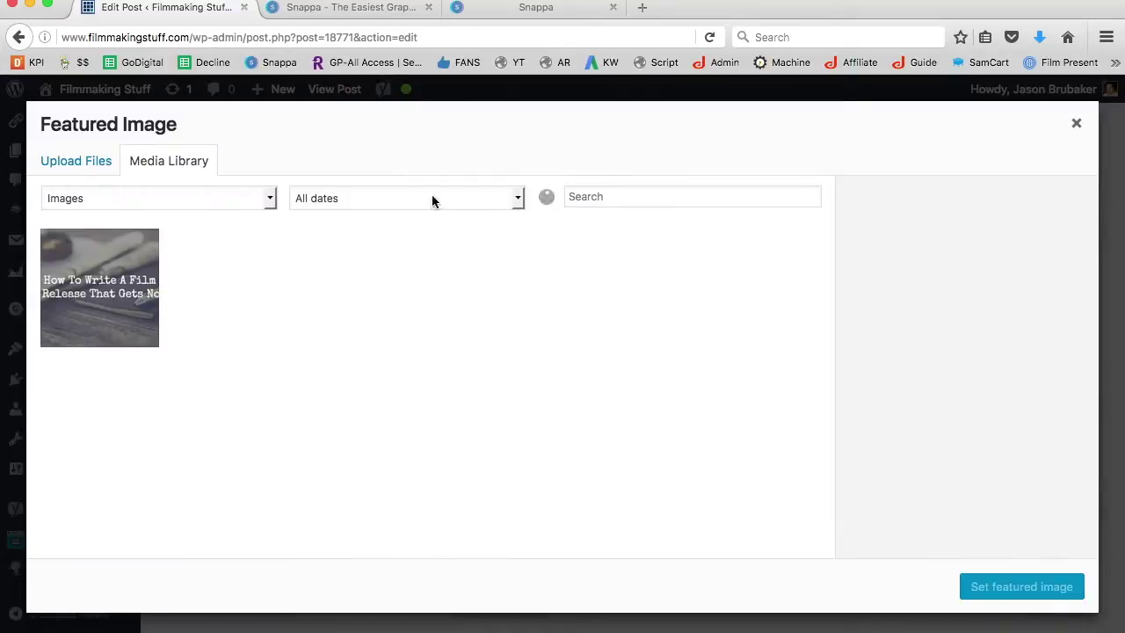
pyautogui.click(101, 293)
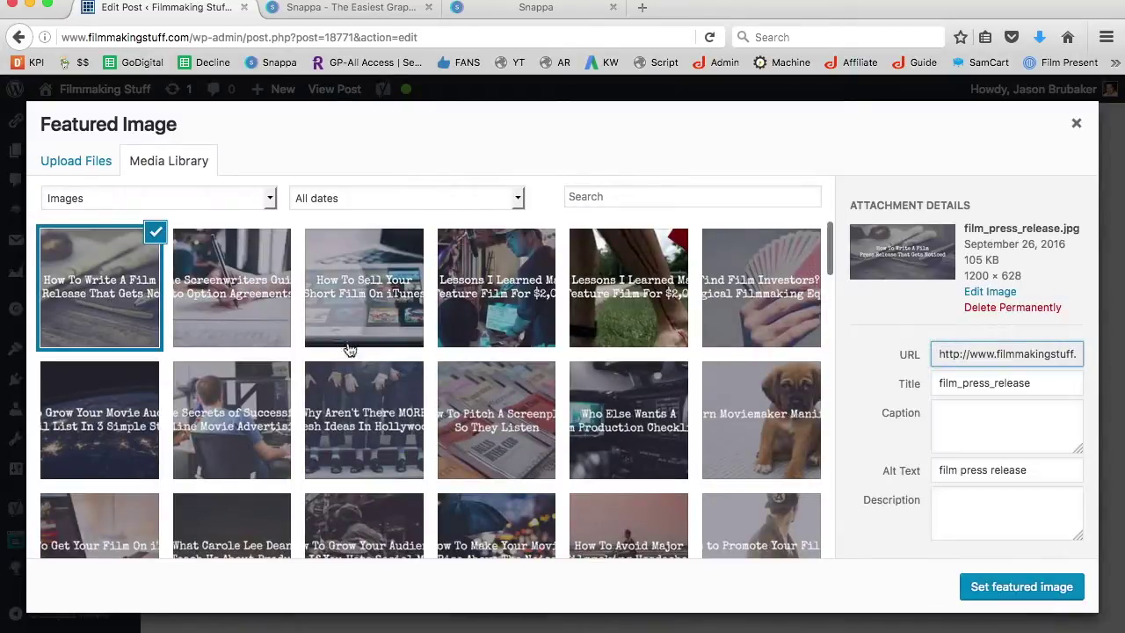
pyautogui.click(1004, 587)
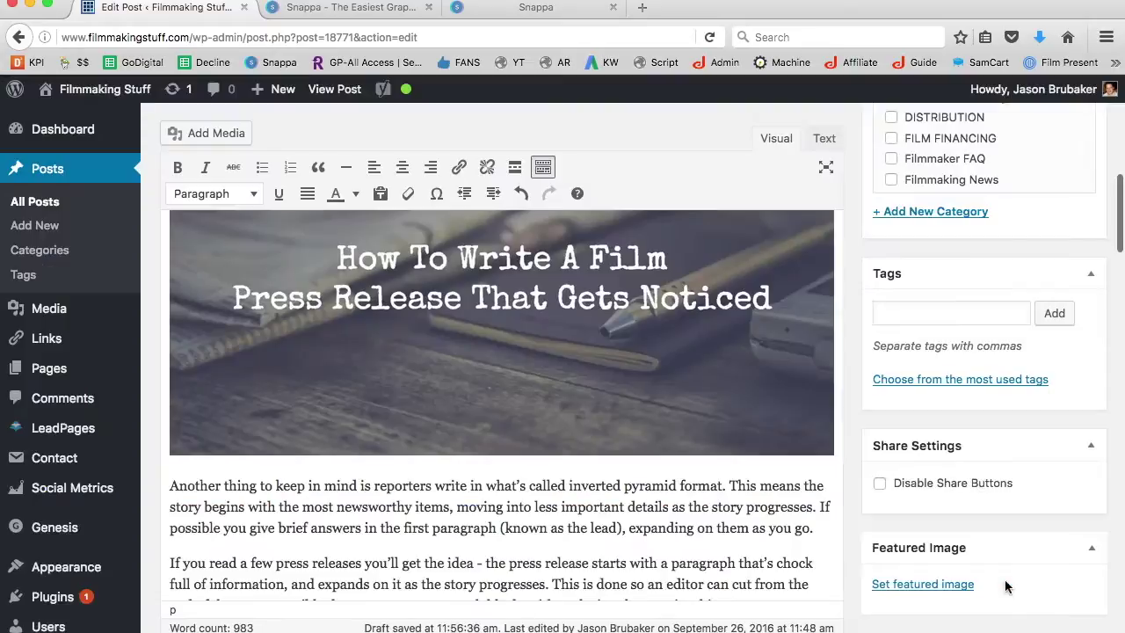
pyautogui.scroll(-5, 564, 570)
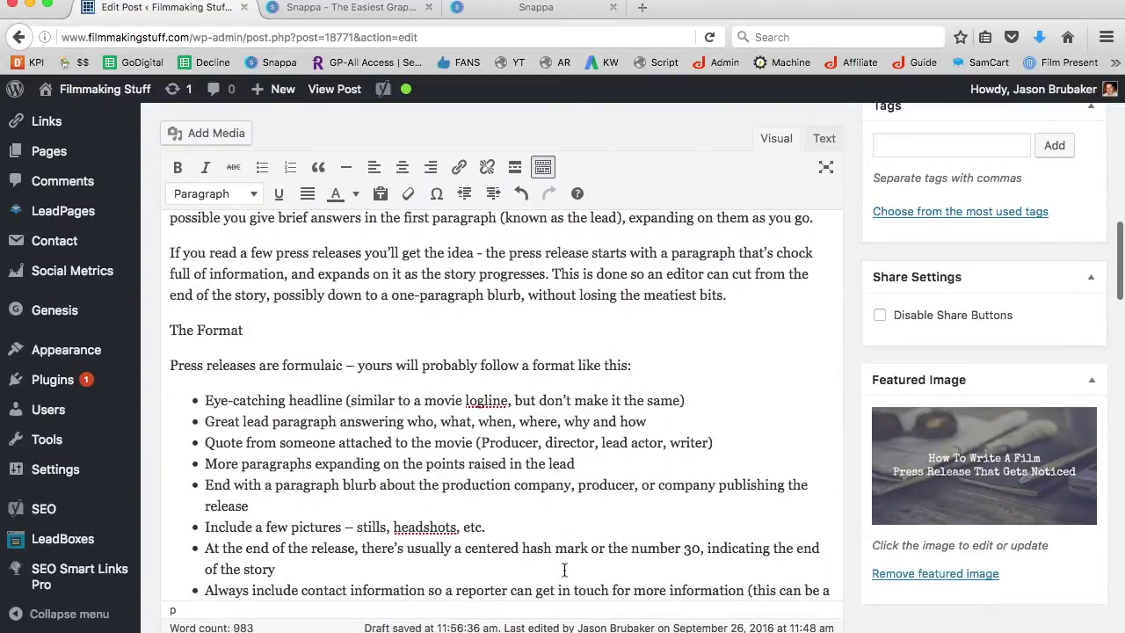
pyautogui.scroll(5, 564, 570)
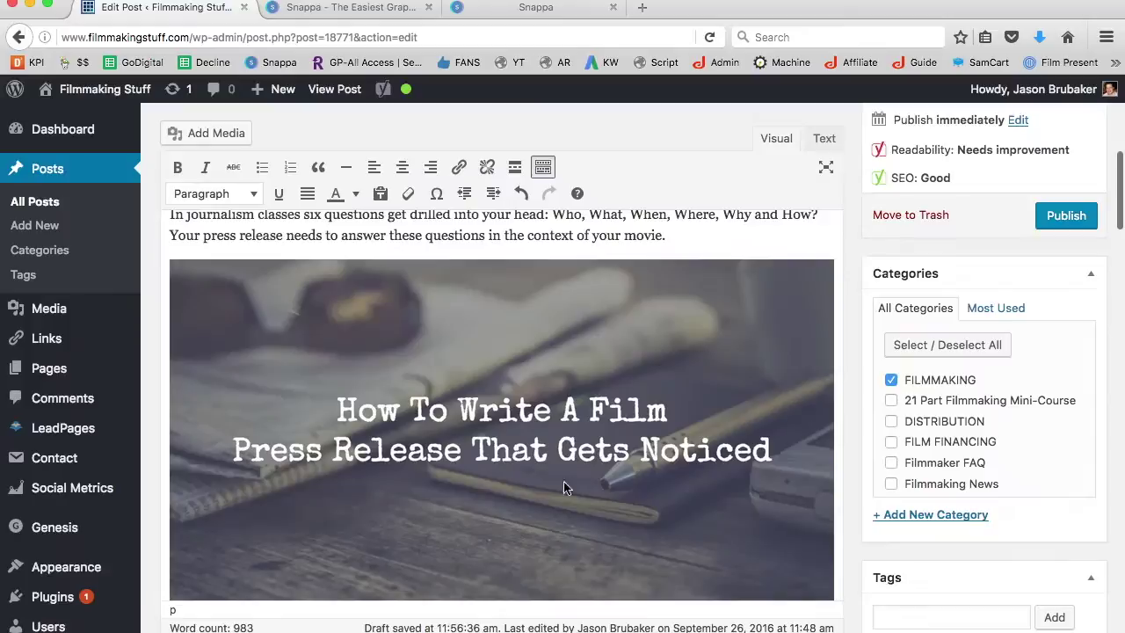
pyautogui.scroll(5, 532, 400)
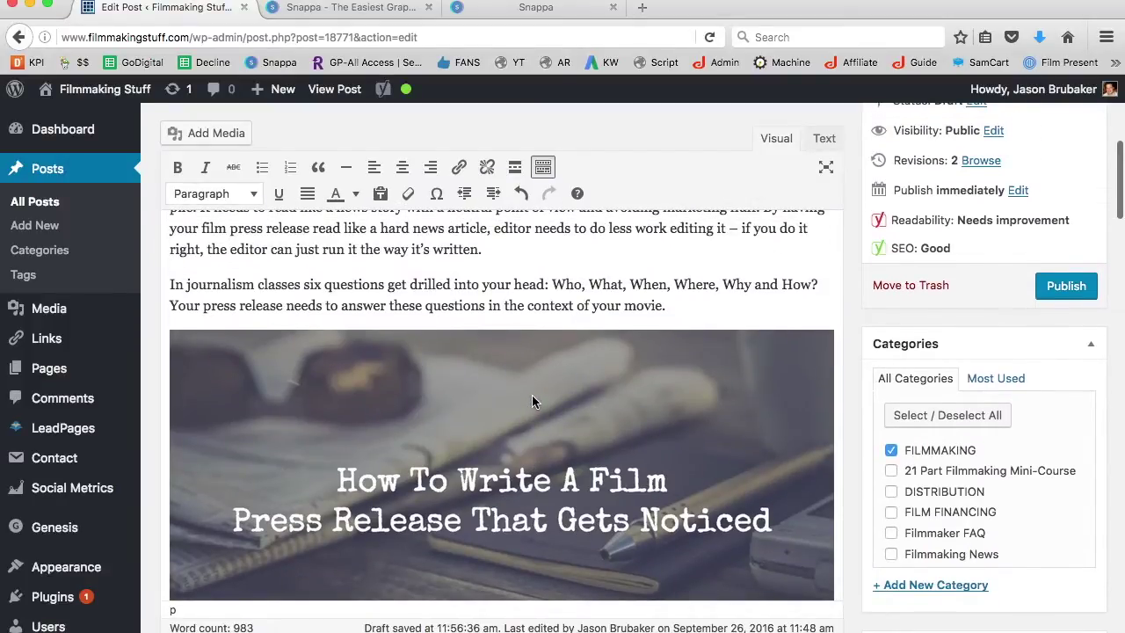
pyautogui.scroll(4, 532, 394)
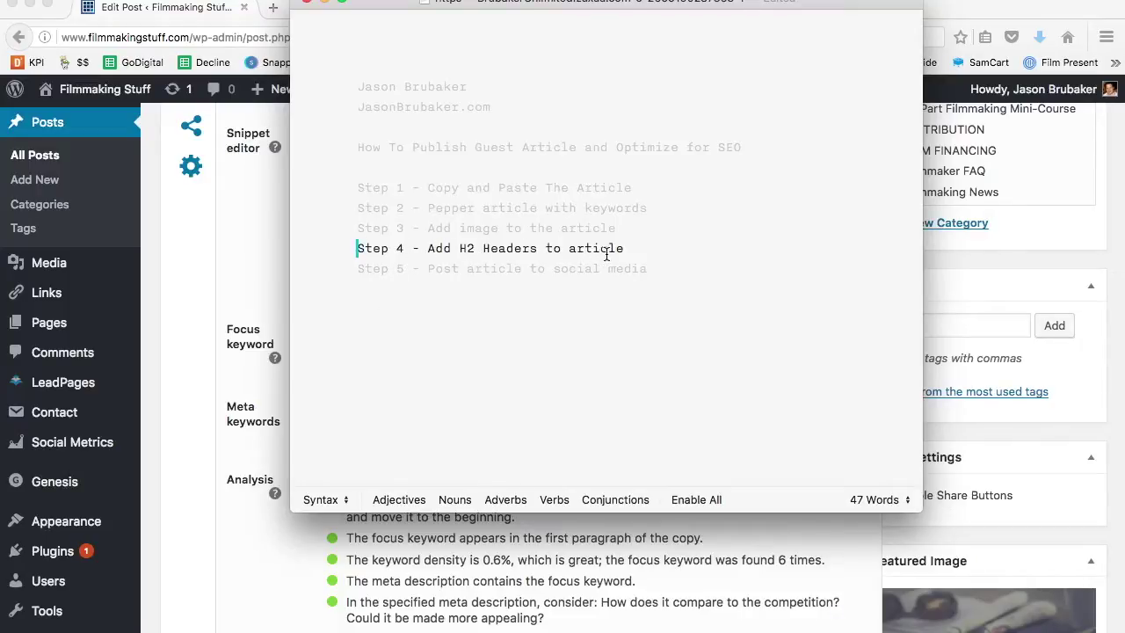
# - Return from the step outline to the WordPress post and look through the article for a place to add an H2 header
pyautogui.click(188, 280)
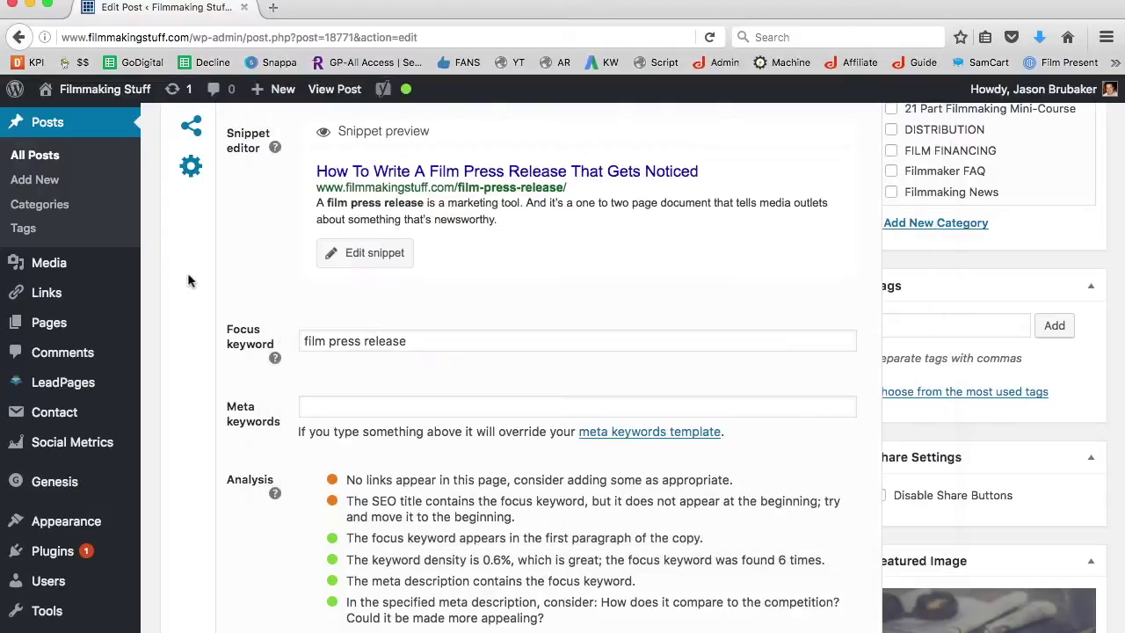
pyautogui.scroll(10, 227, 263)
pyautogui.scroll(15, 227, 263)
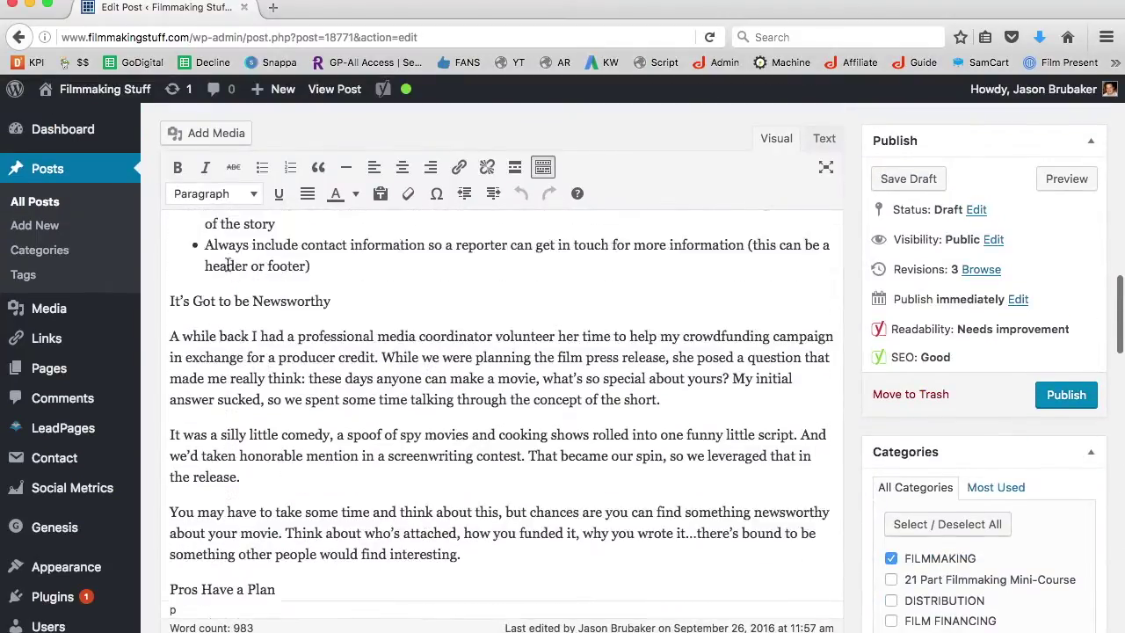
pyautogui.scroll(5, 226, 264)
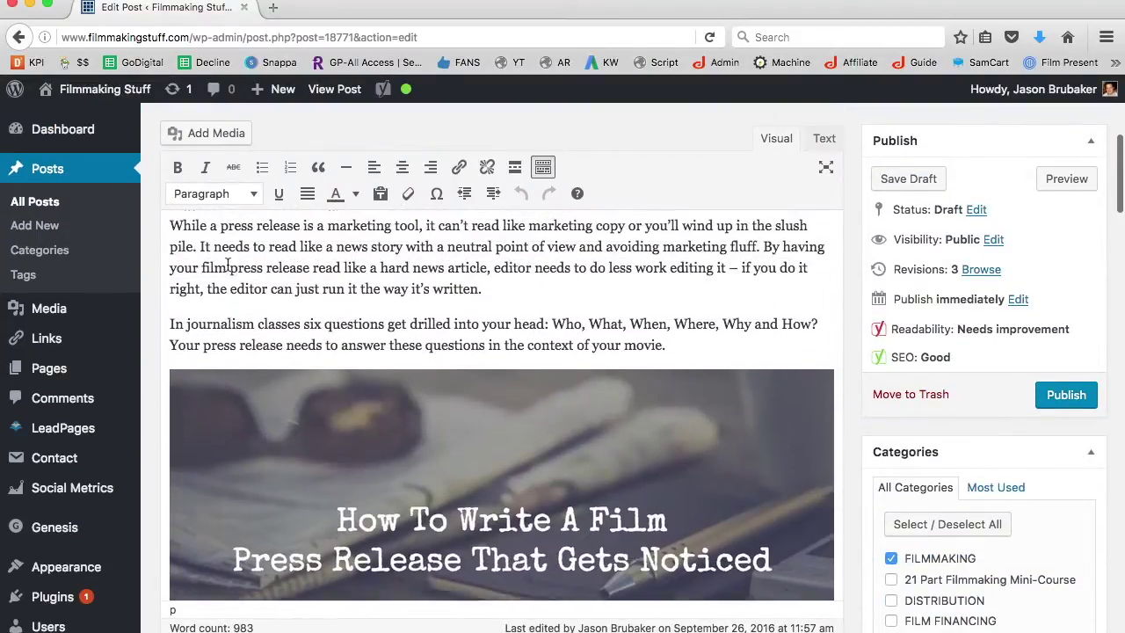
pyautogui.scroll(-12, 227, 264)
pyautogui.scroll(-10, 227, 263)
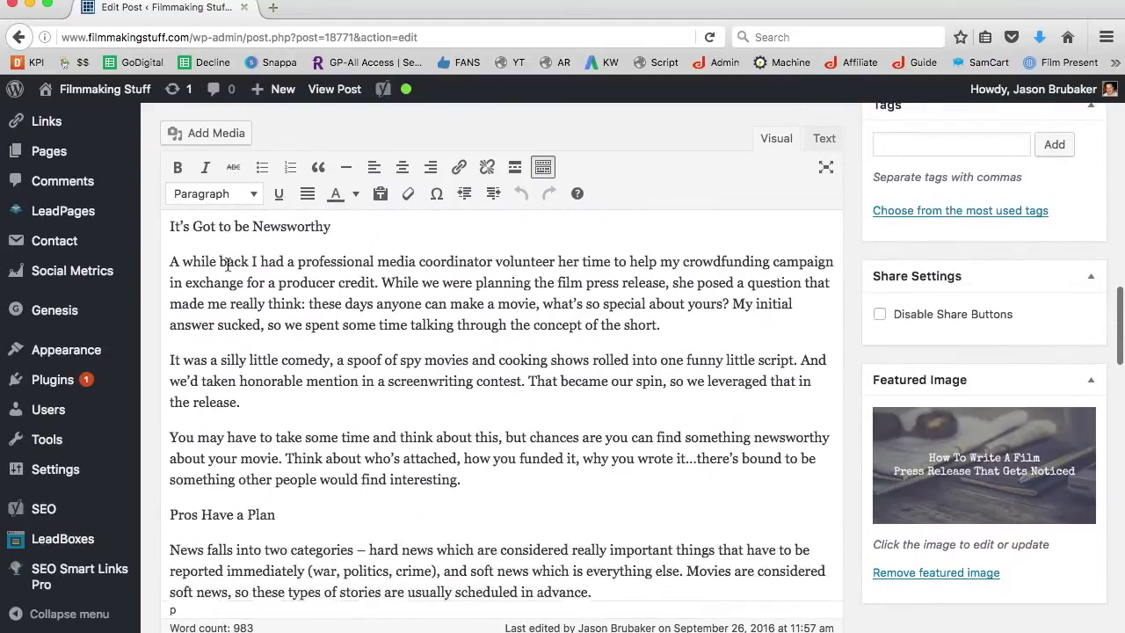
pyautogui.scroll(10, 227, 263)
pyautogui.scroll(15, 226, 263)
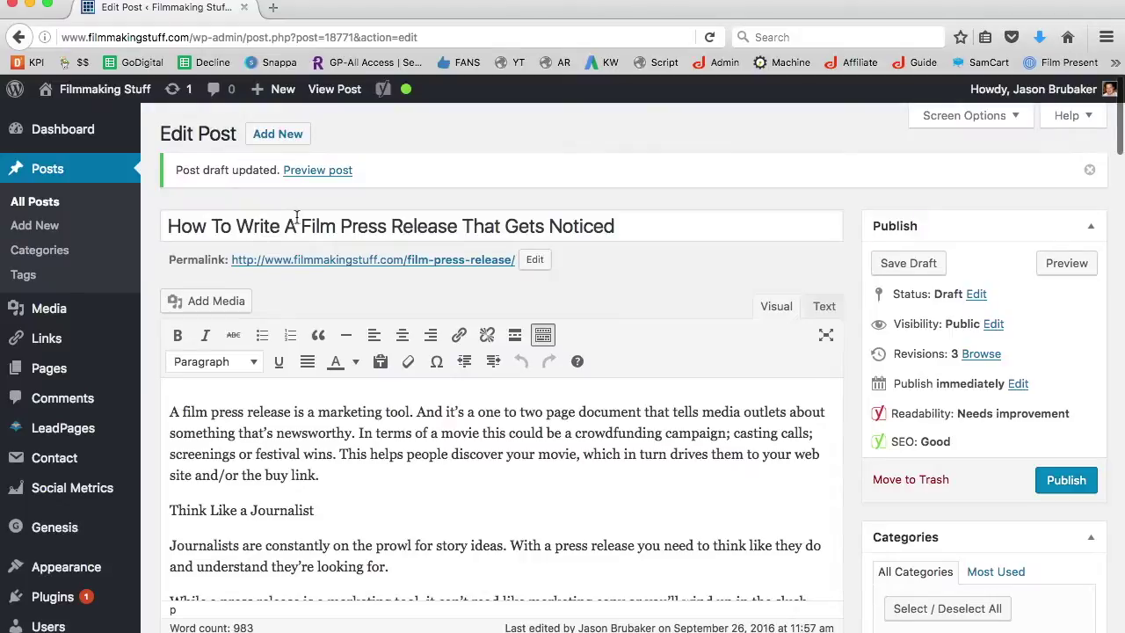
# - Copy the post title and paste it as a new line above the paragraph starting "Another thing to keep in mind"
pyautogui.click(297, 217)
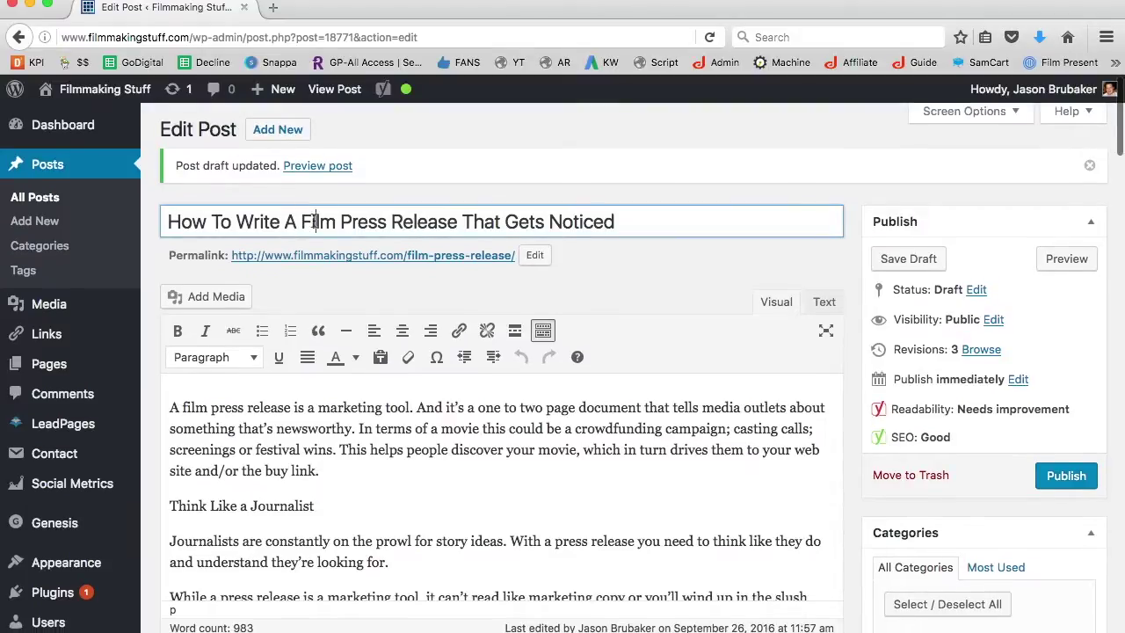
pyautogui.tripleClick(313, 221)
pyautogui.press('super+c')
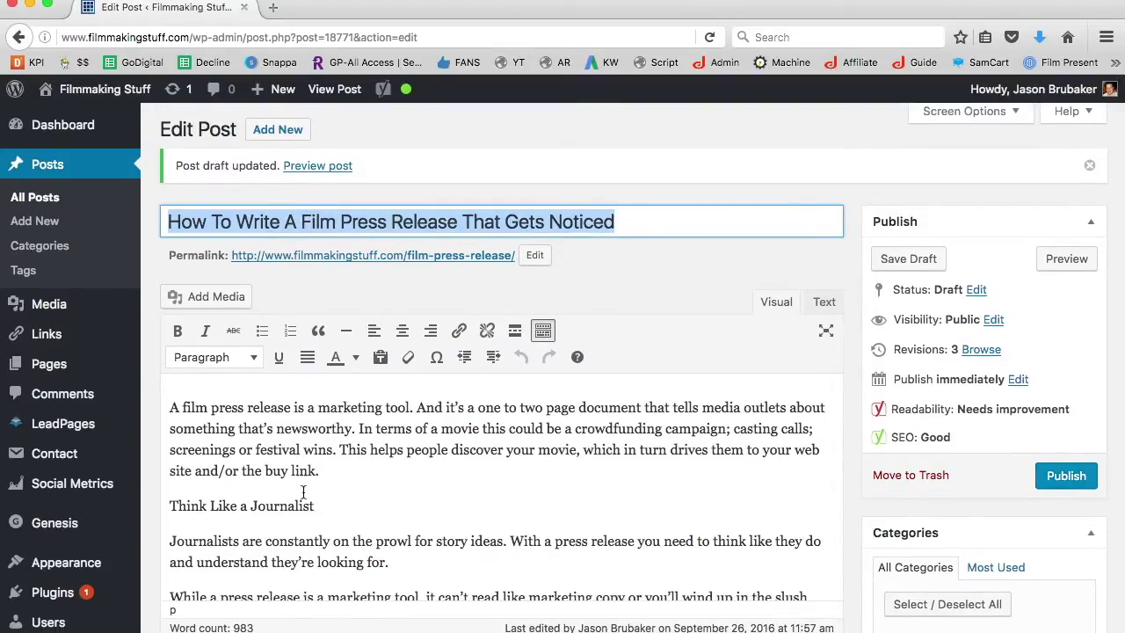
pyautogui.scroll(-10, 303, 490)
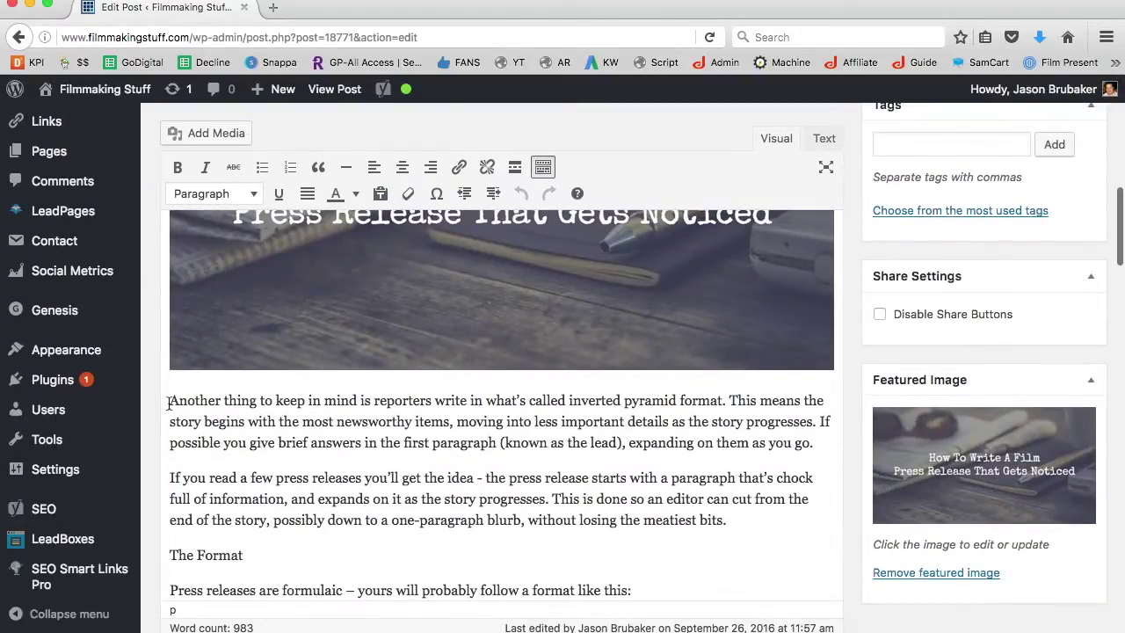
pyautogui.click(170, 400)
pyautogui.press('Return')
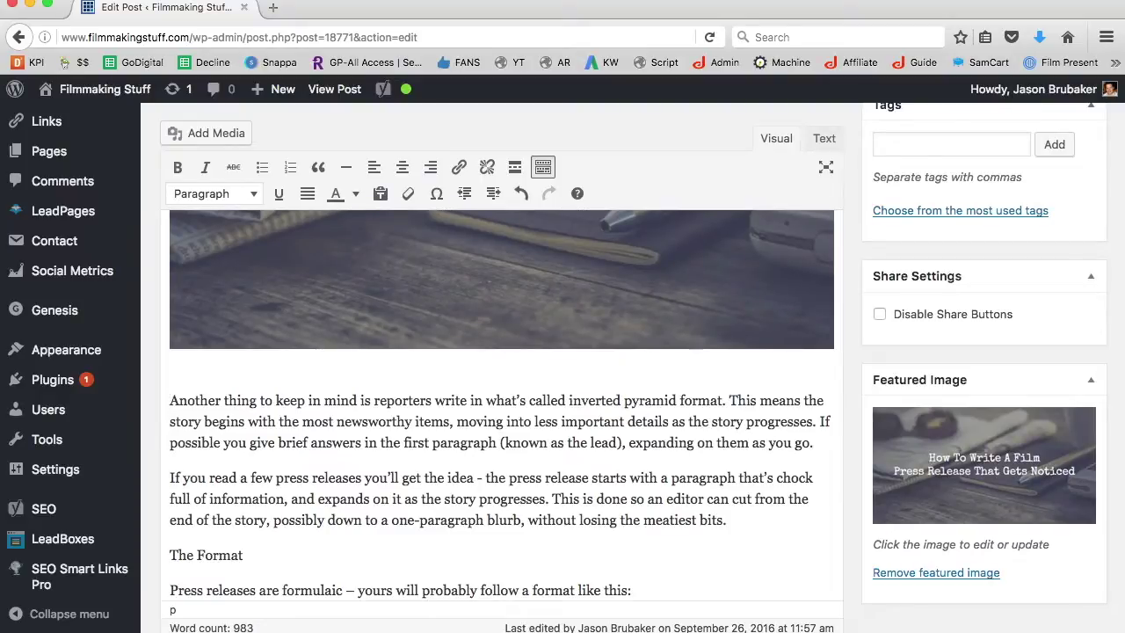
pyautogui.press('super+v')
pyautogui.press('Return')
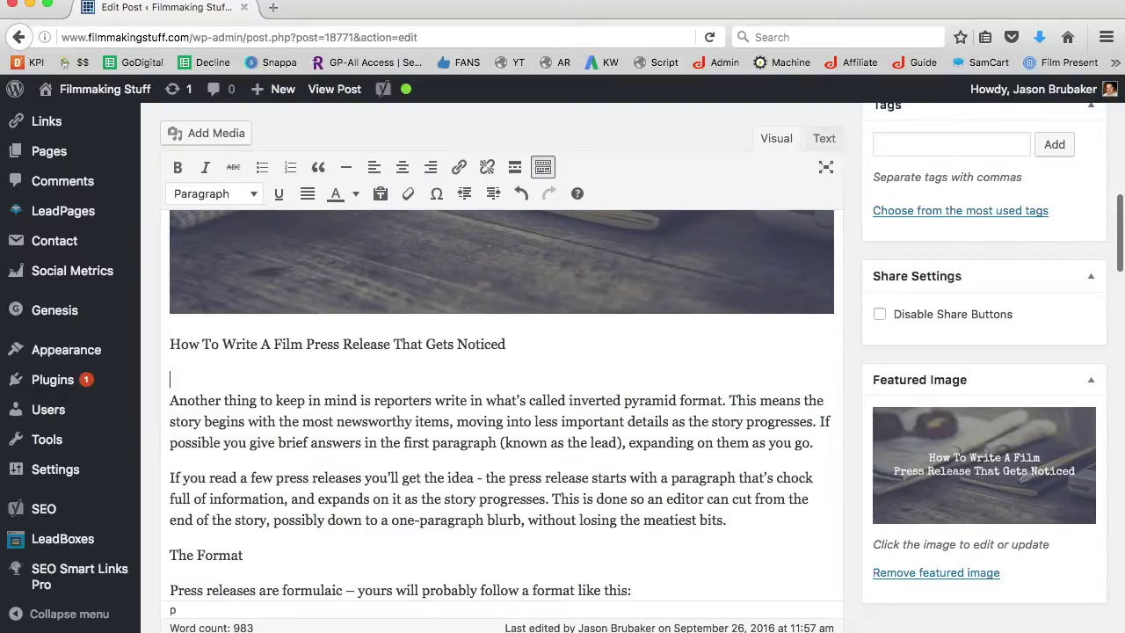
# - Format the pasted title line below the image as Heading 2 and remove the empty line under it
pyautogui.tripleClick(241, 343)
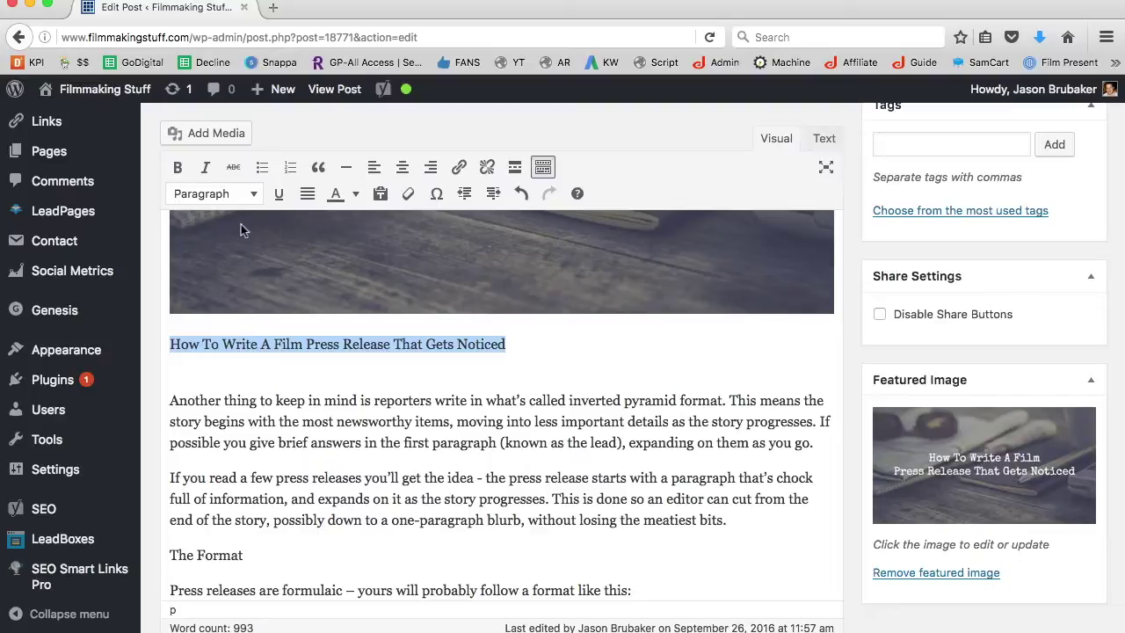
pyautogui.click(254, 195)
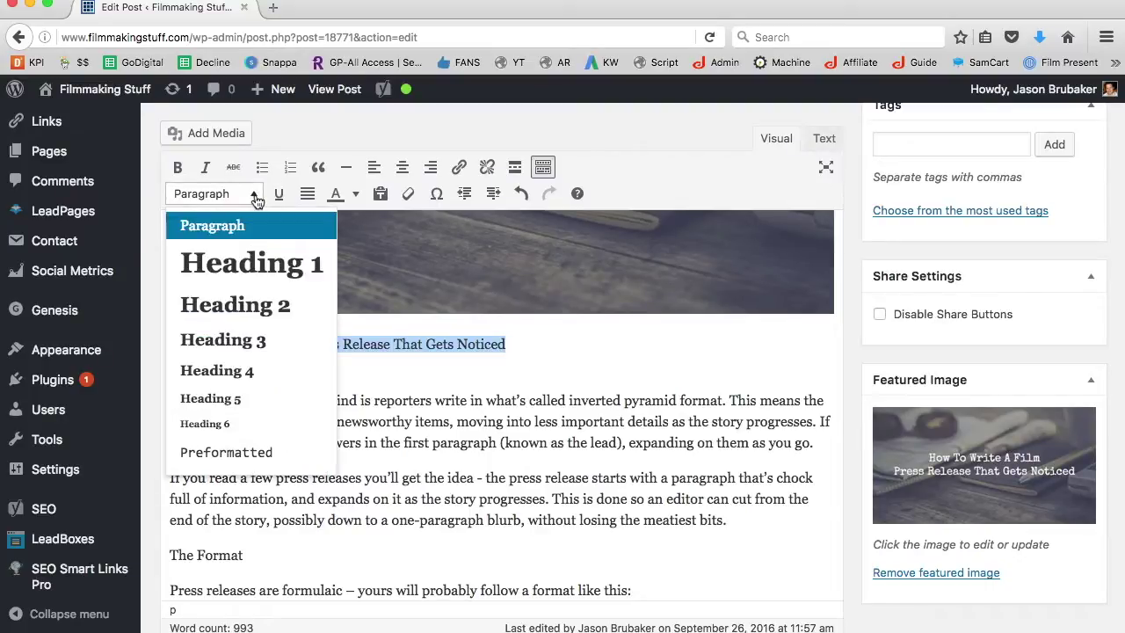
pyautogui.click(253, 306)
pyautogui.click(171, 393)
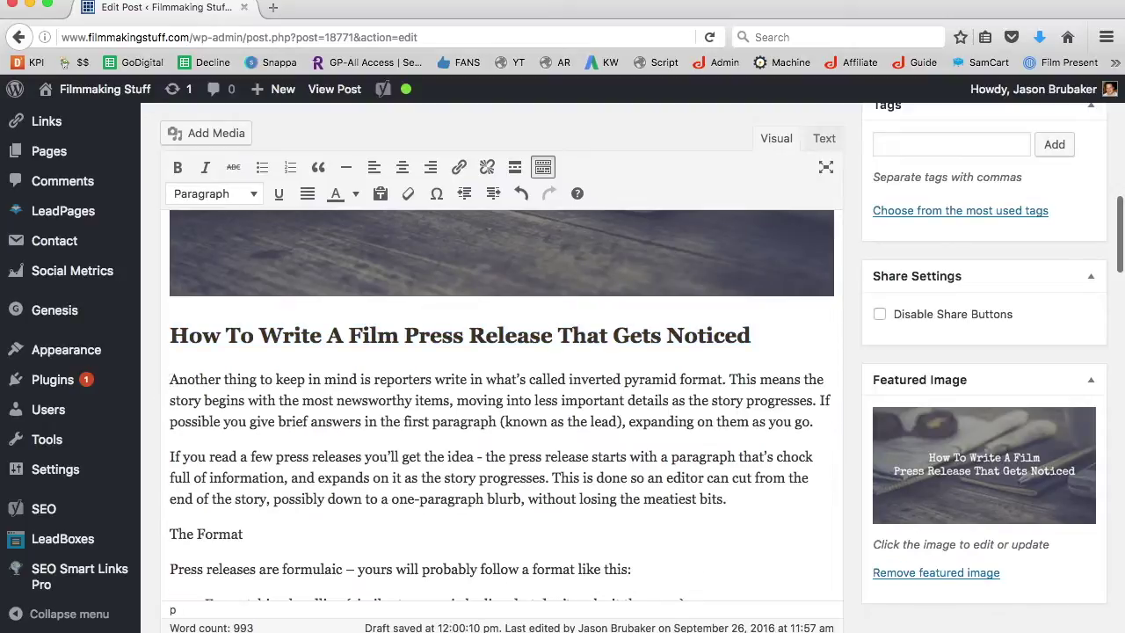
# - Save the post as a draft
pyautogui.scroll(10, 567, 465)
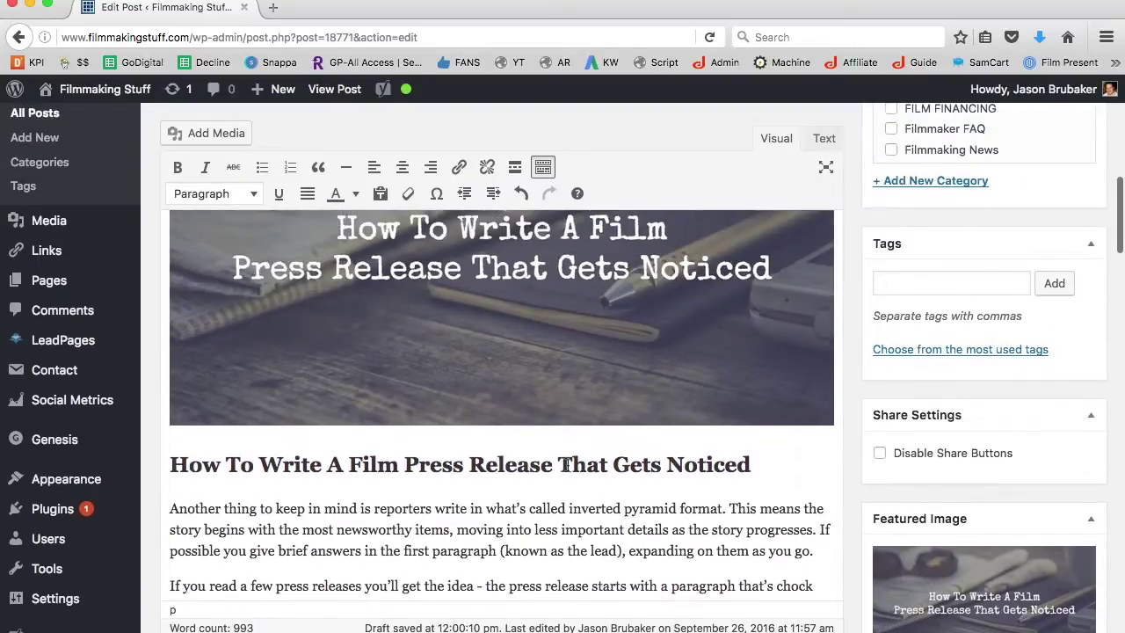
pyautogui.scroll(5, 566, 470)
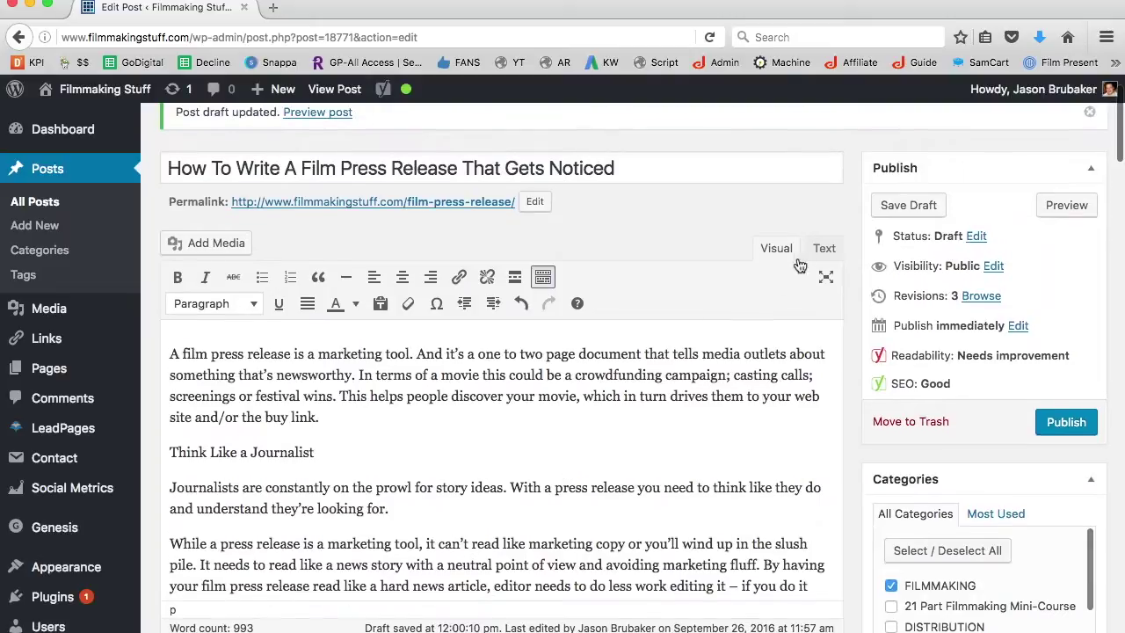
pyautogui.click(913, 208)
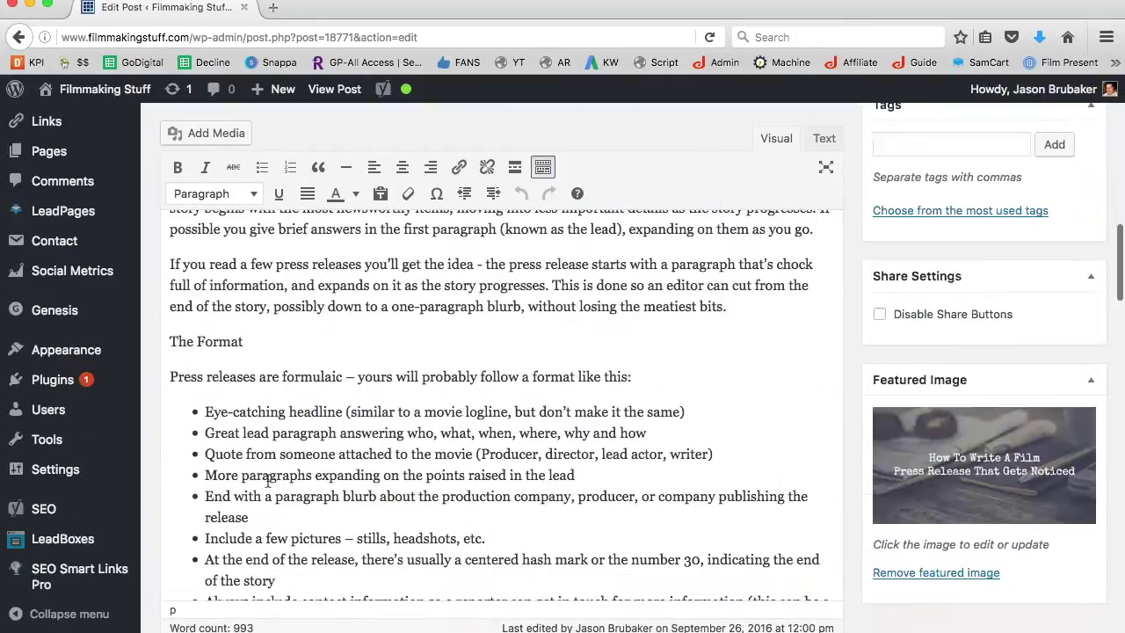
# - Move the paragraph starting "In journalism classes six questions" from above the image to directly below the "How To Write A Film Press Release That Gets Noticed" heading
pyautogui.scroll(3, 246, 395)
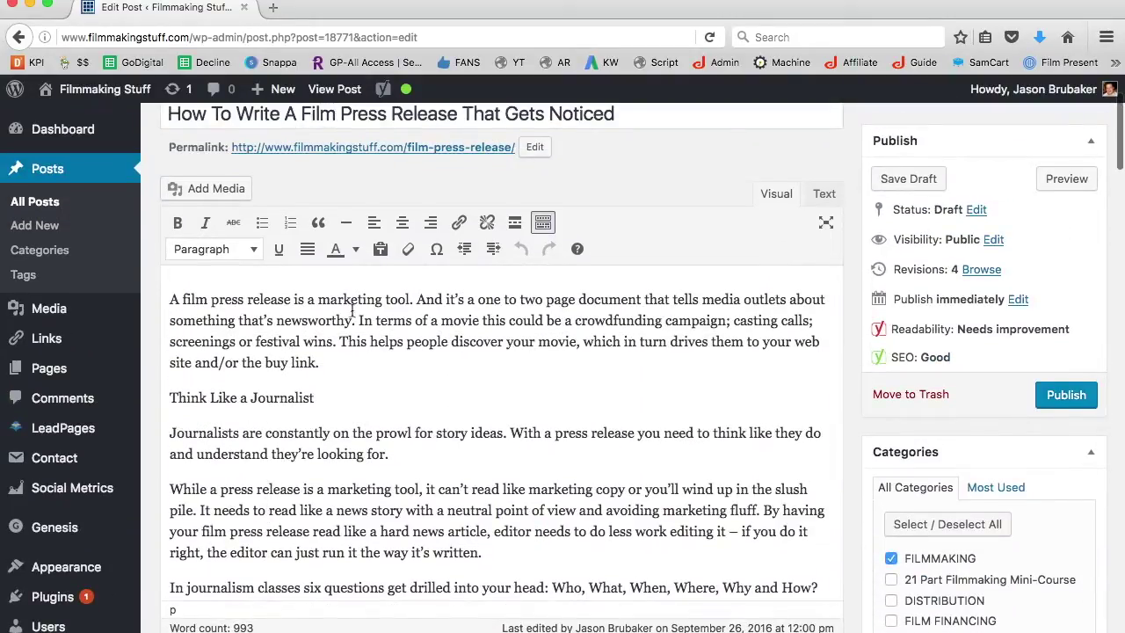
pyautogui.scroll(-3, 323, 520)
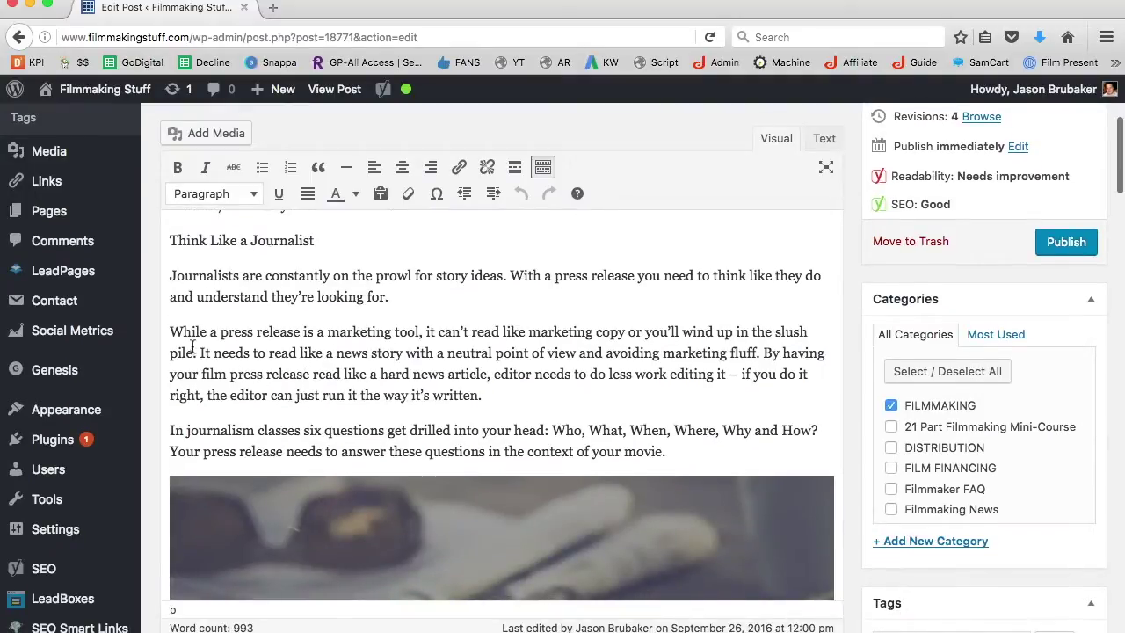
pyautogui.tripleClick(184, 429)
pyautogui.press('BackSpace')
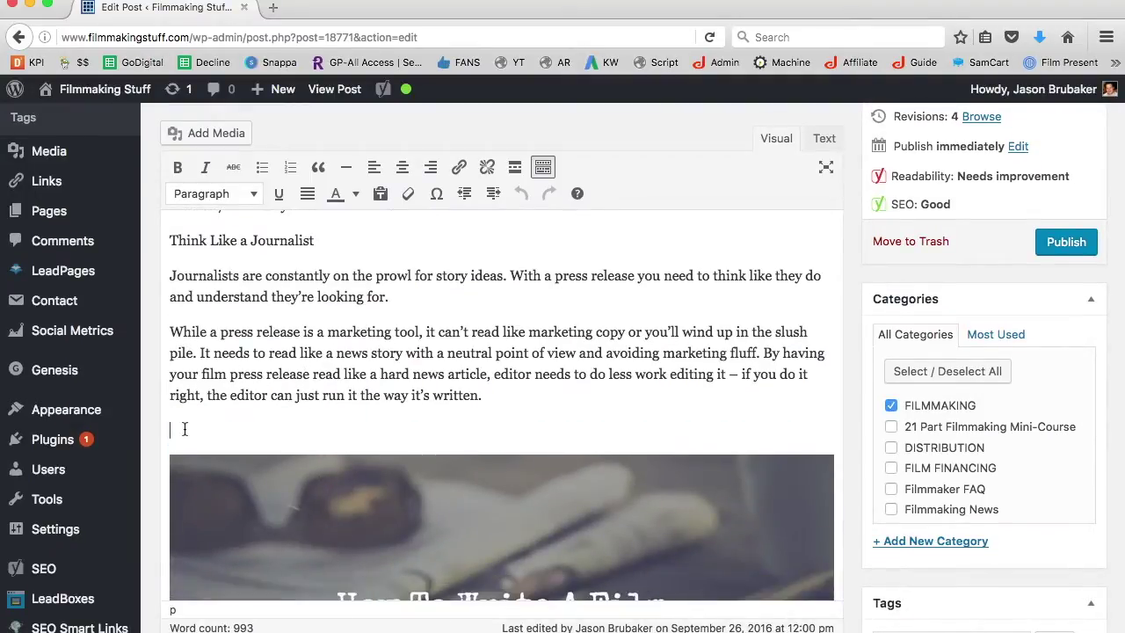
pyautogui.press('BackSpace')
pyautogui.scroll(-5, 281, 500)
pyautogui.click(169, 460)
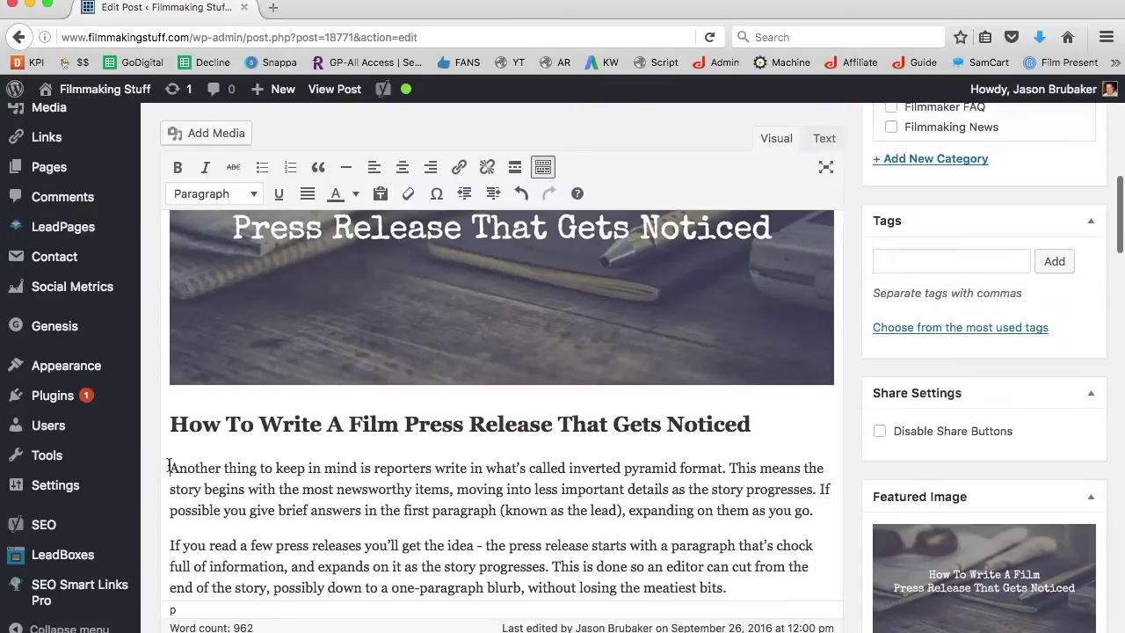
pyautogui.hotkey('ctrl', 'z')
pyautogui.hotkey('ctrl', 'z')
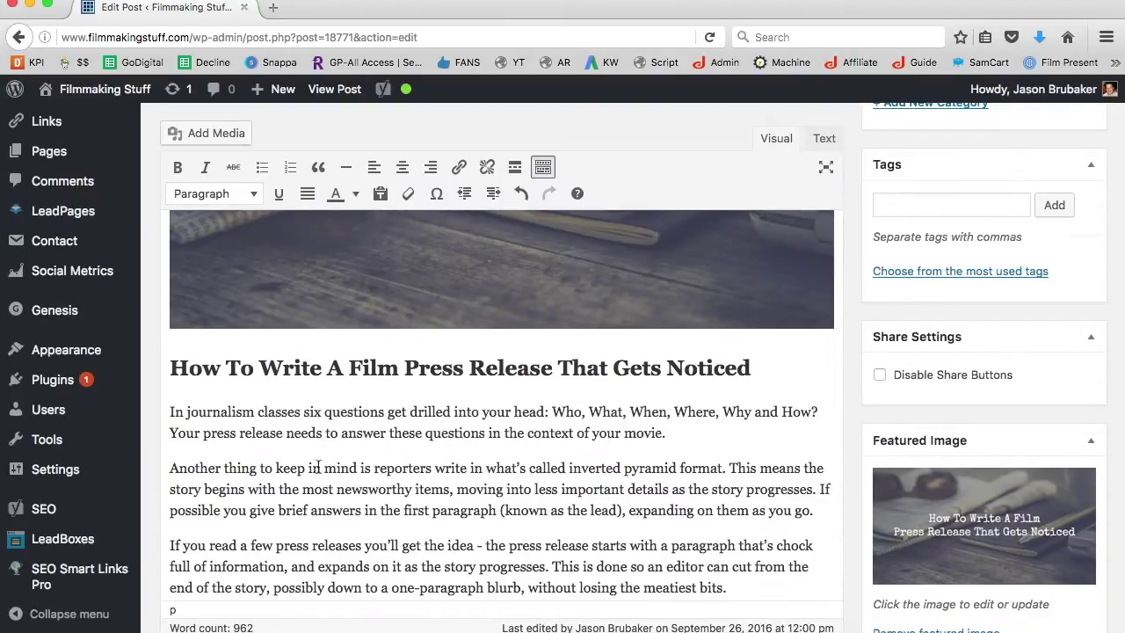
# - Add the tags "press release" and "press release distribution" to the post
pyautogui.scroll(5, 333, 460)
pyautogui.click(944, 416)
pyautogui.write('p')
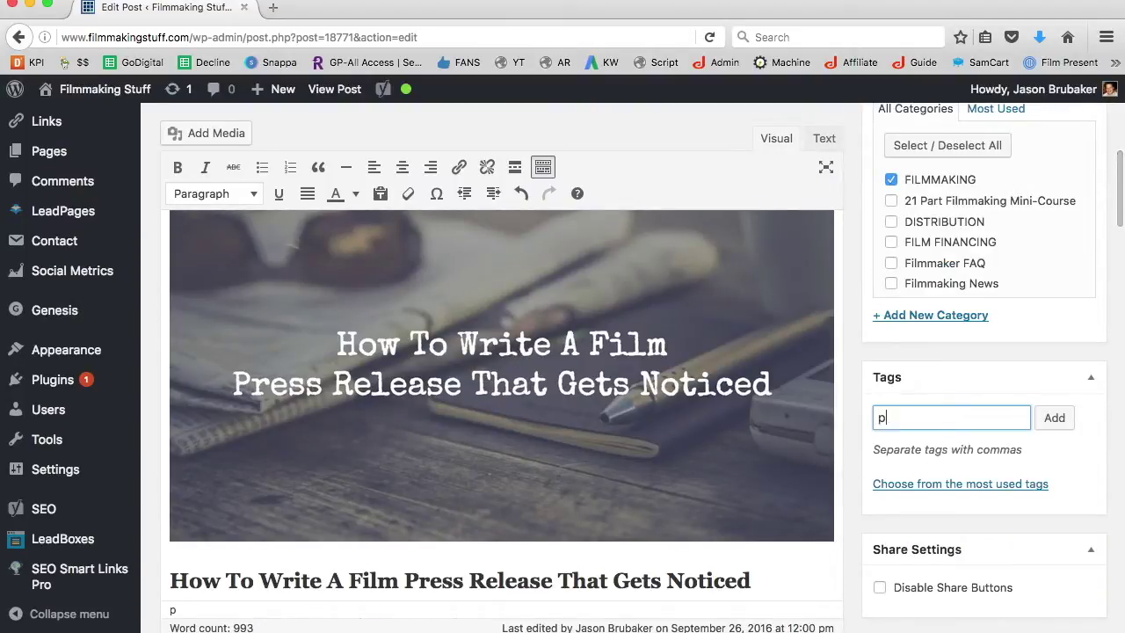
pyautogui.write('ress release')
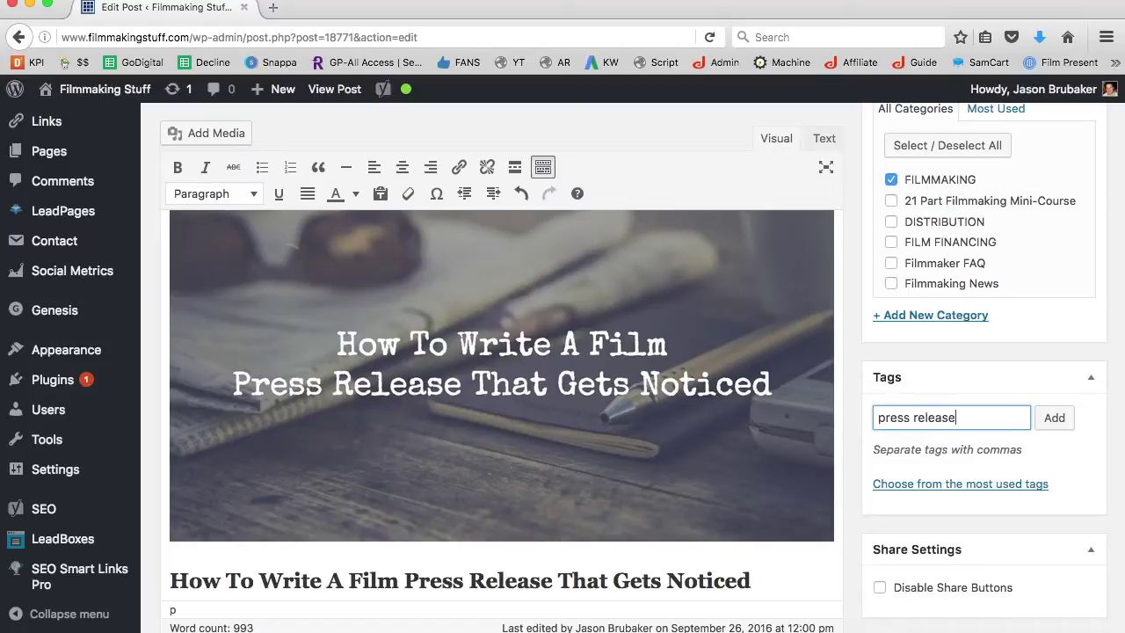
pyautogui.write(',')
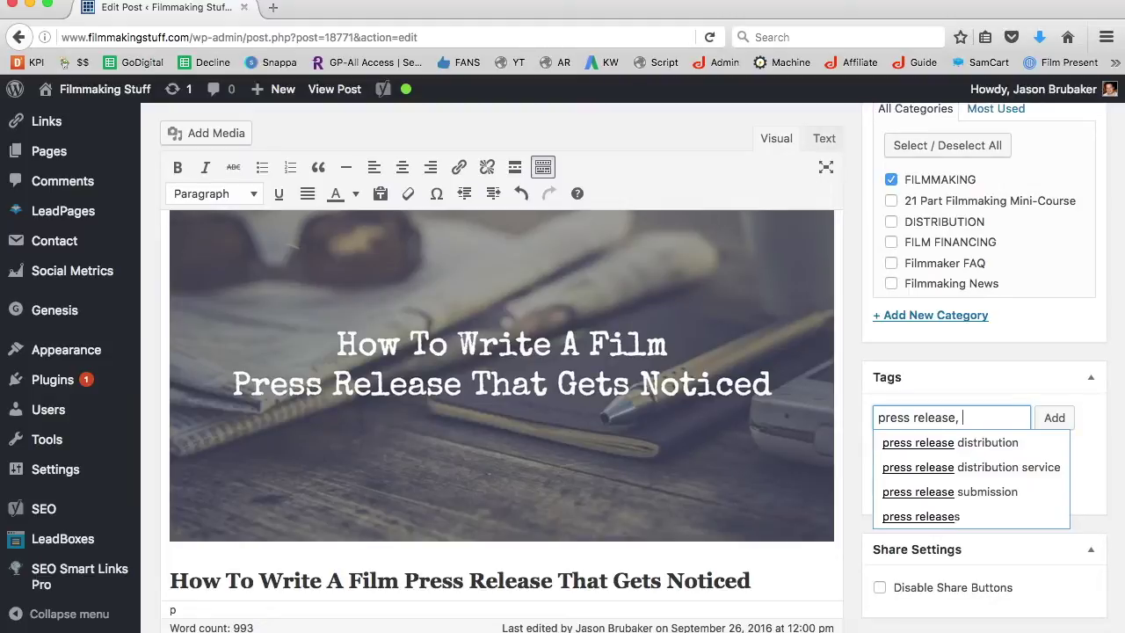
pyautogui.click(966, 443)
pyautogui.click(1054, 417)
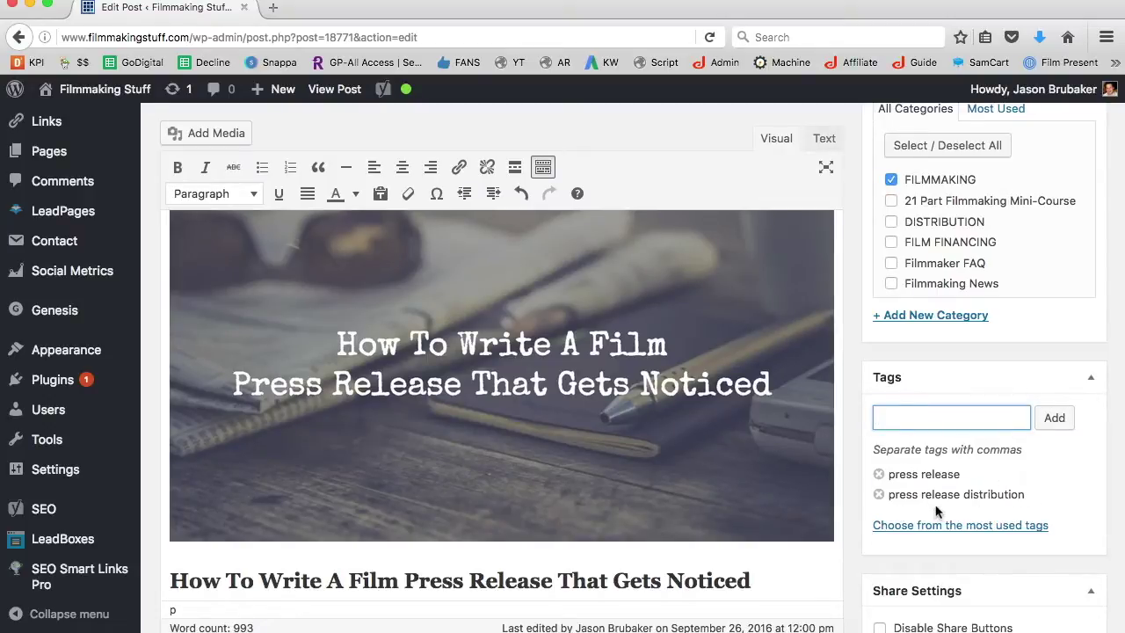
# - Set the Yoast SEO meta keywords to "press release, press release distribution"
pyautogui.scroll(-20, 936, 511)
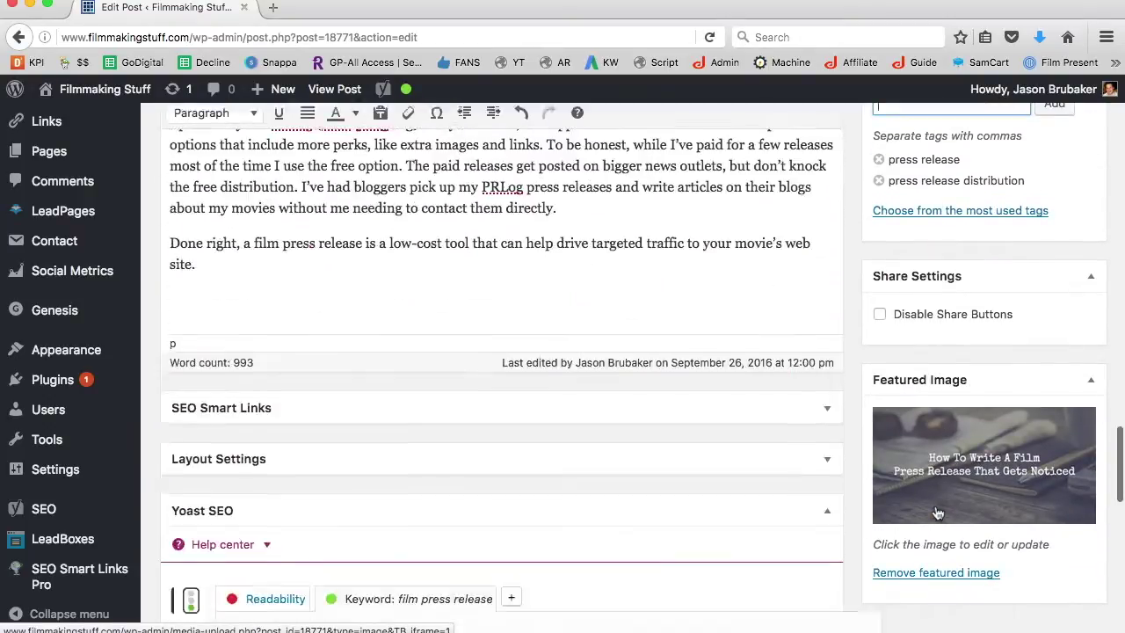
pyautogui.scroll(-10, 935, 511)
pyautogui.click(451, 339)
pyautogui.write('press release, press relea')
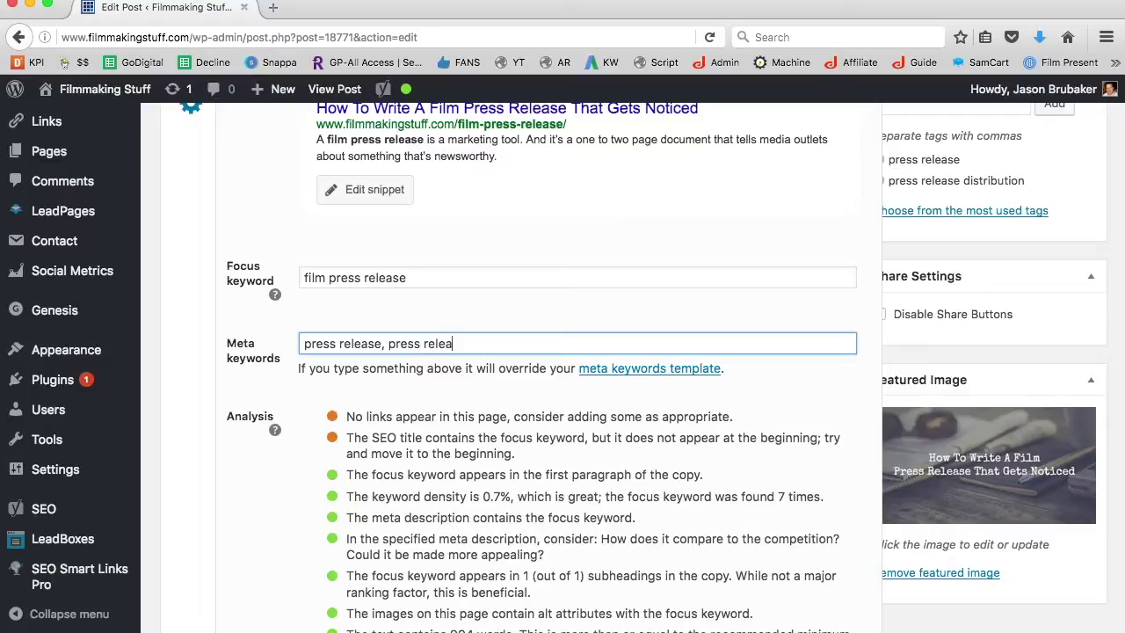
pyautogui.write('se distribution')
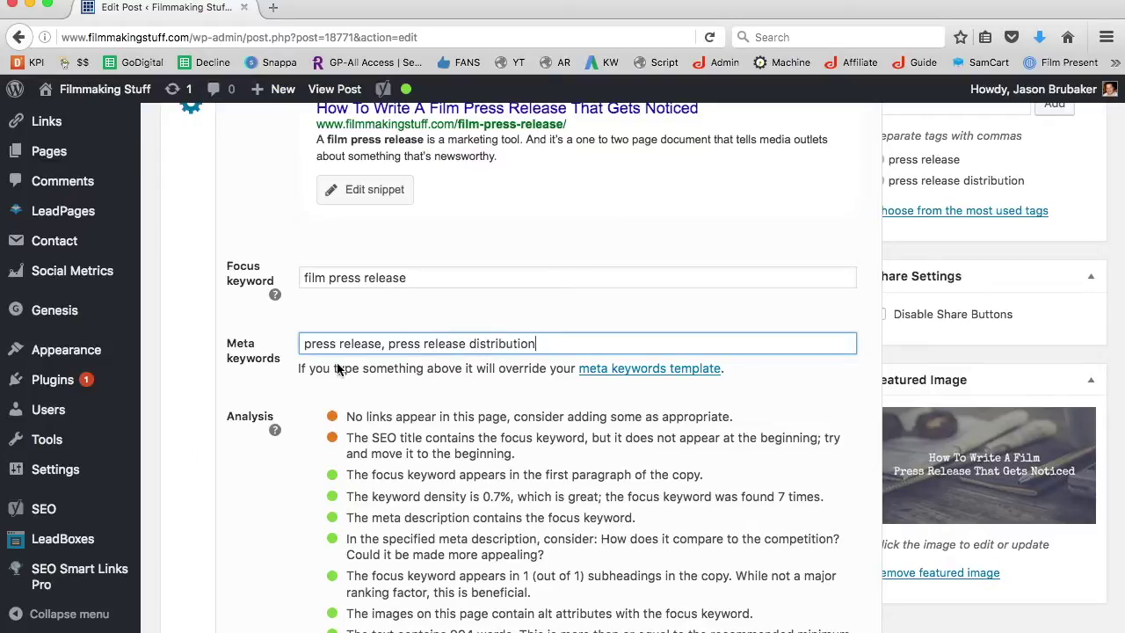
pyautogui.click(206, 329)
pyautogui.scroll(3, 205, 332)
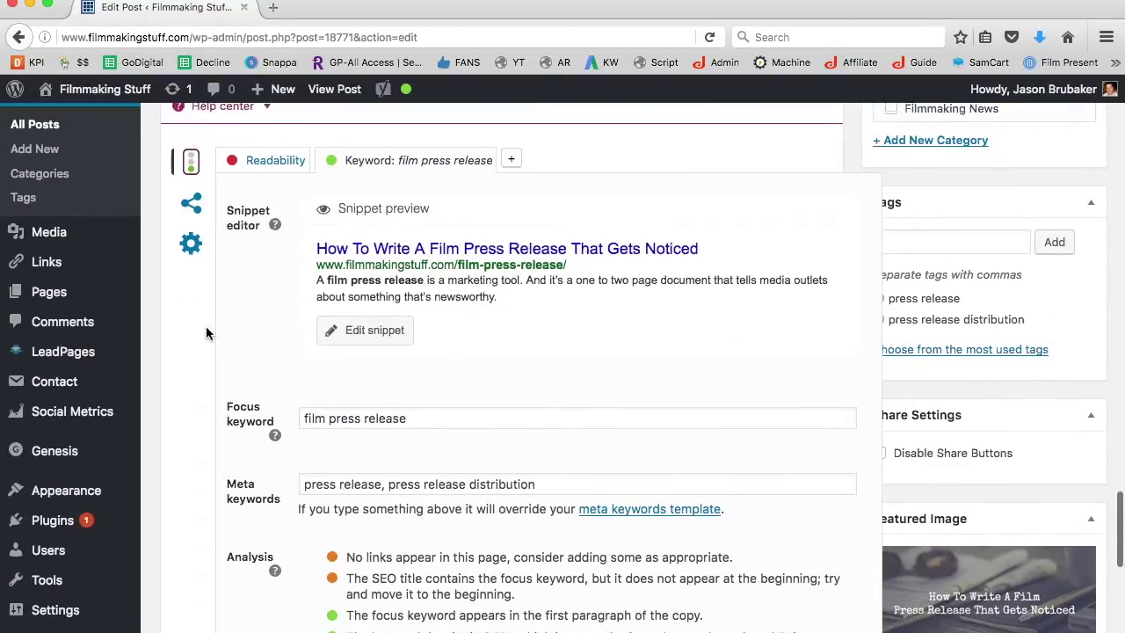
pyautogui.scroll(3, 206, 332)
pyautogui.scroll(-4, 205, 332)
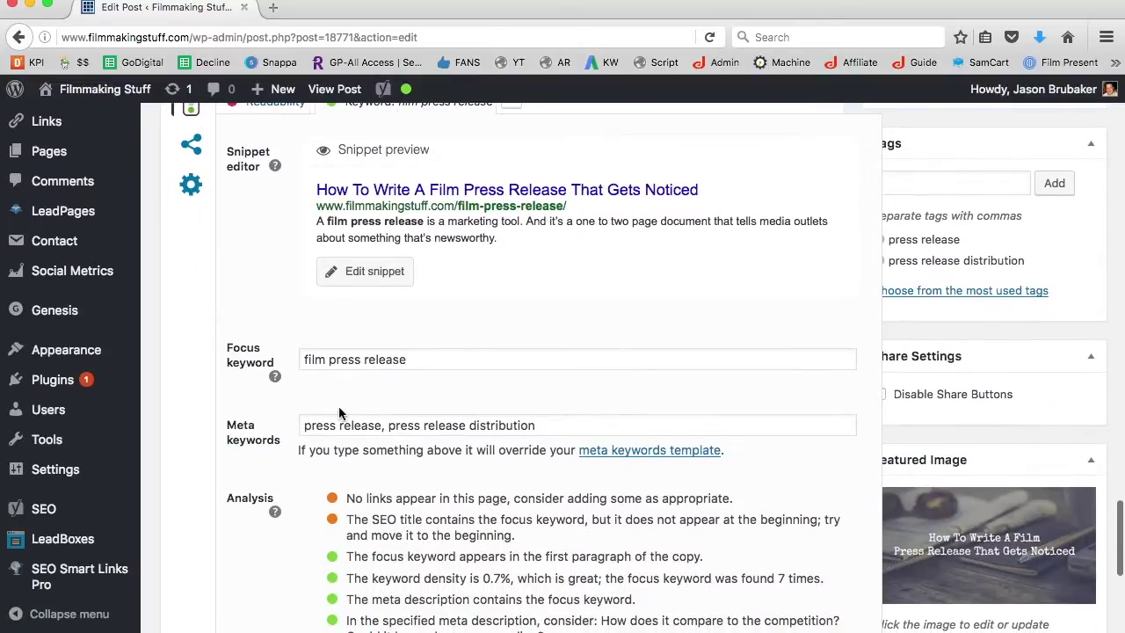
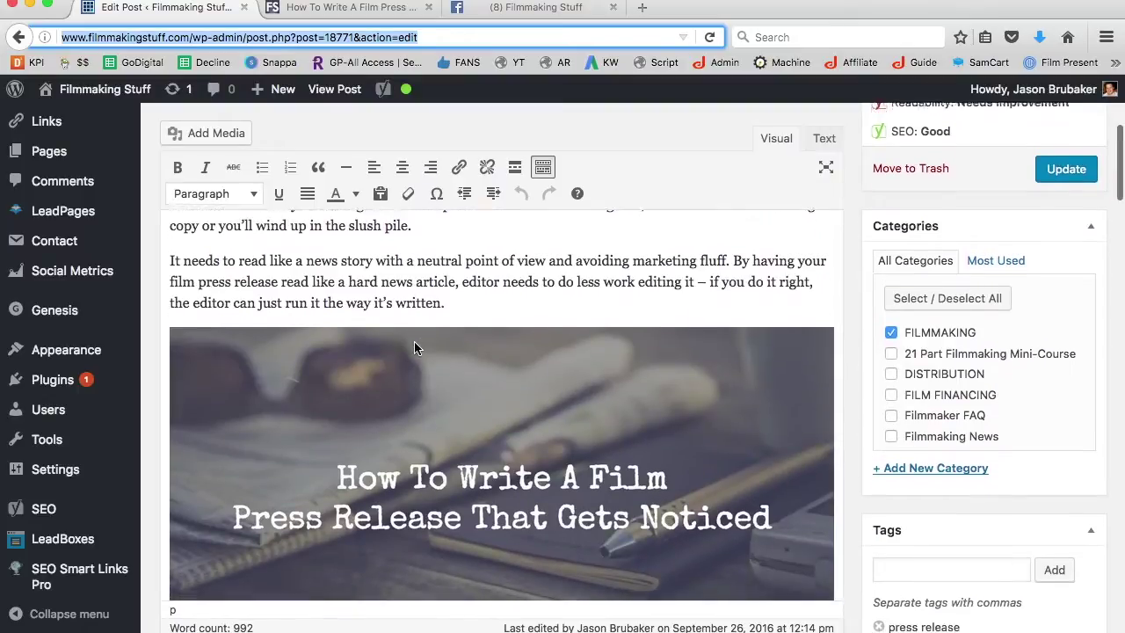
# - Remove the bold formatting from the "The Format" subheading in the article body and apply it again
pyautogui.scroll(-5, 418, 347)
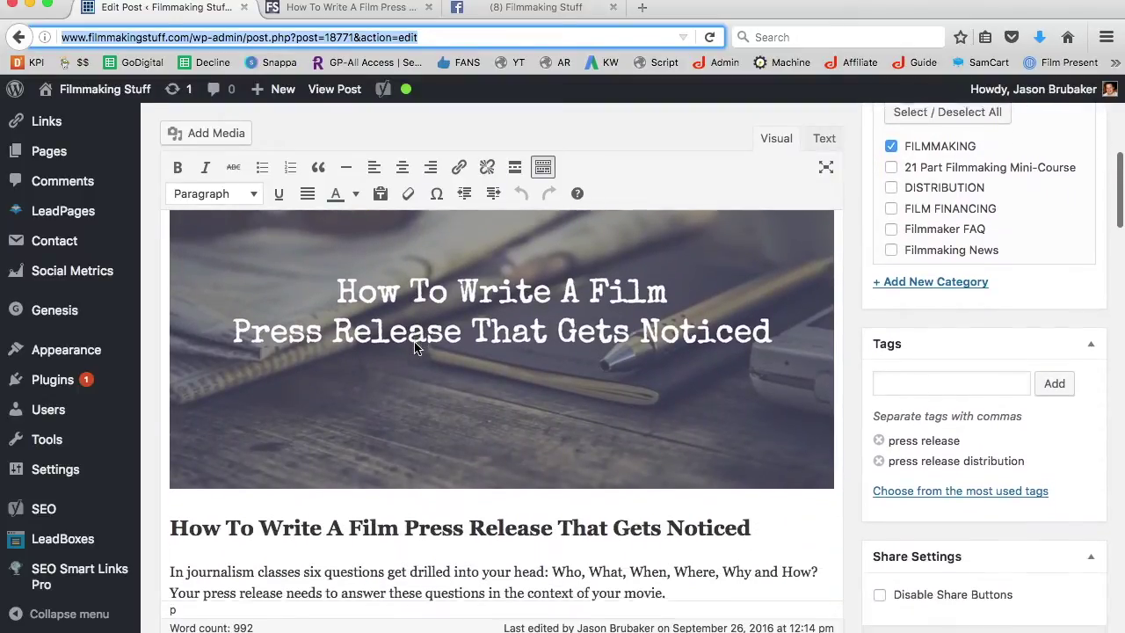
pyautogui.scroll(-3, 414, 340)
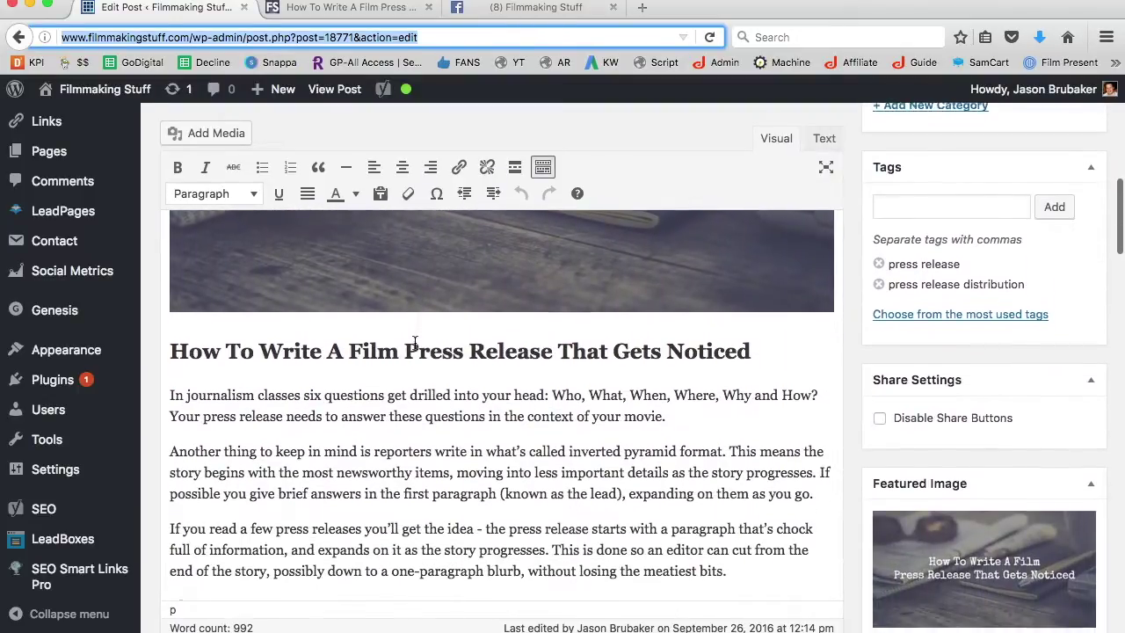
pyautogui.scroll(1, 413, 341)
pyautogui.scroll(-5, 414, 341)
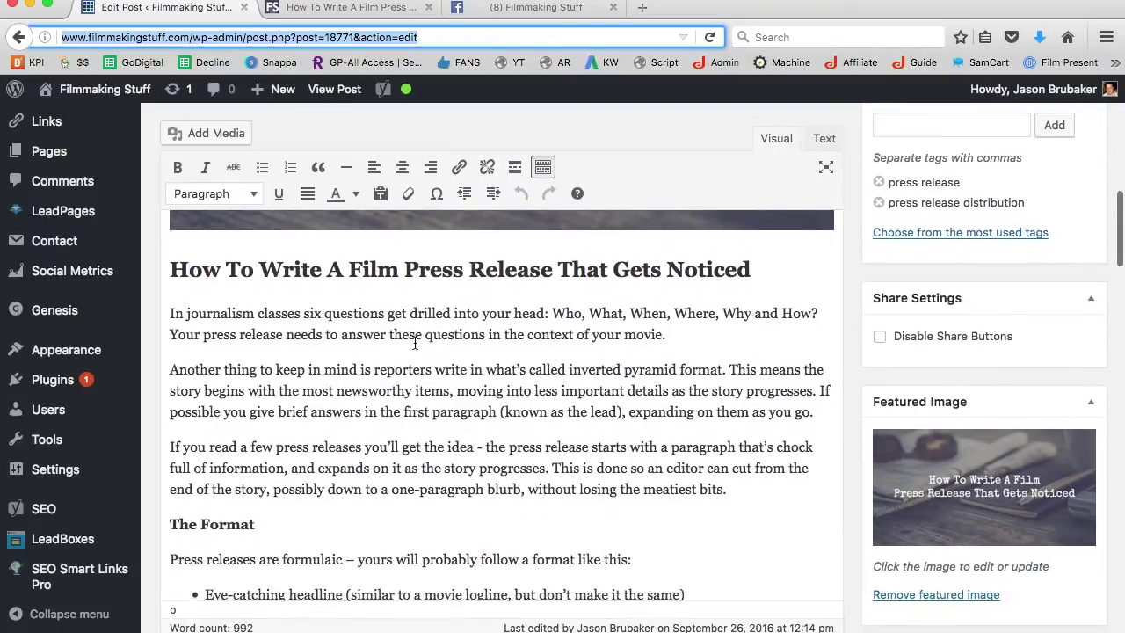
pyautogui.scroll(-2, 414, 343)
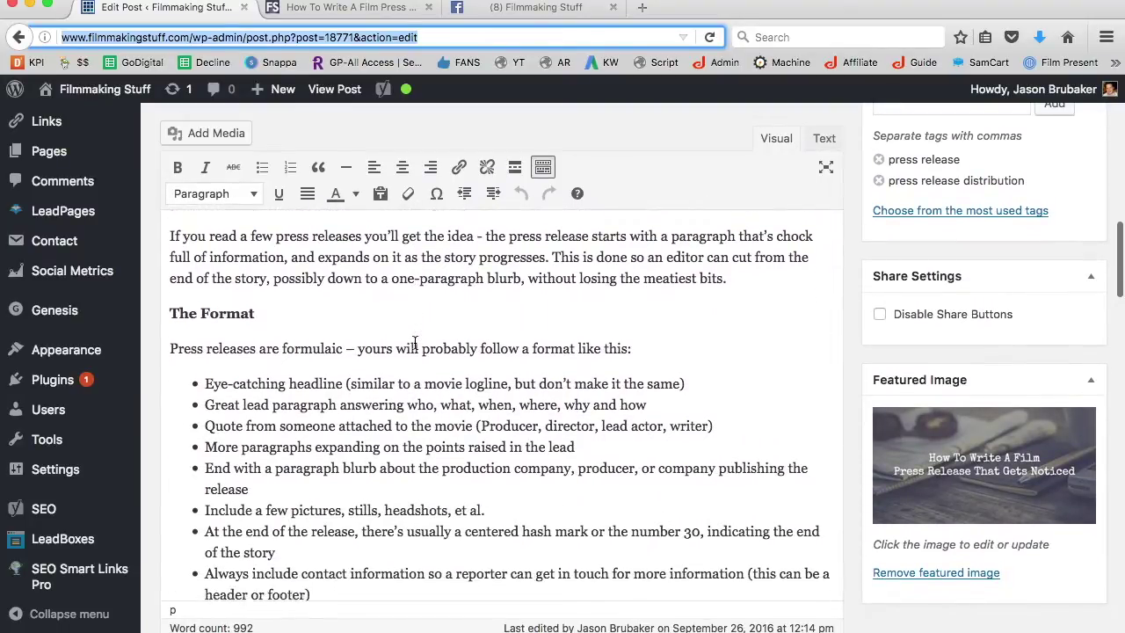
pyautogui.tripleClick(226, 311)
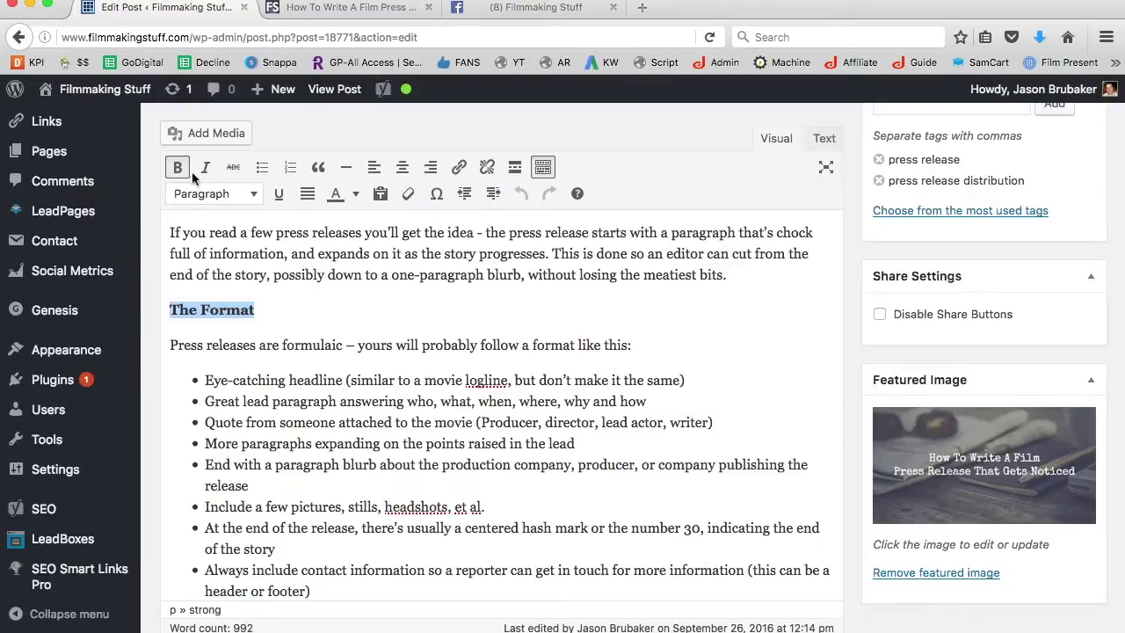
pyautogui.click(178, 167)
pyautogui.click(381, 443)
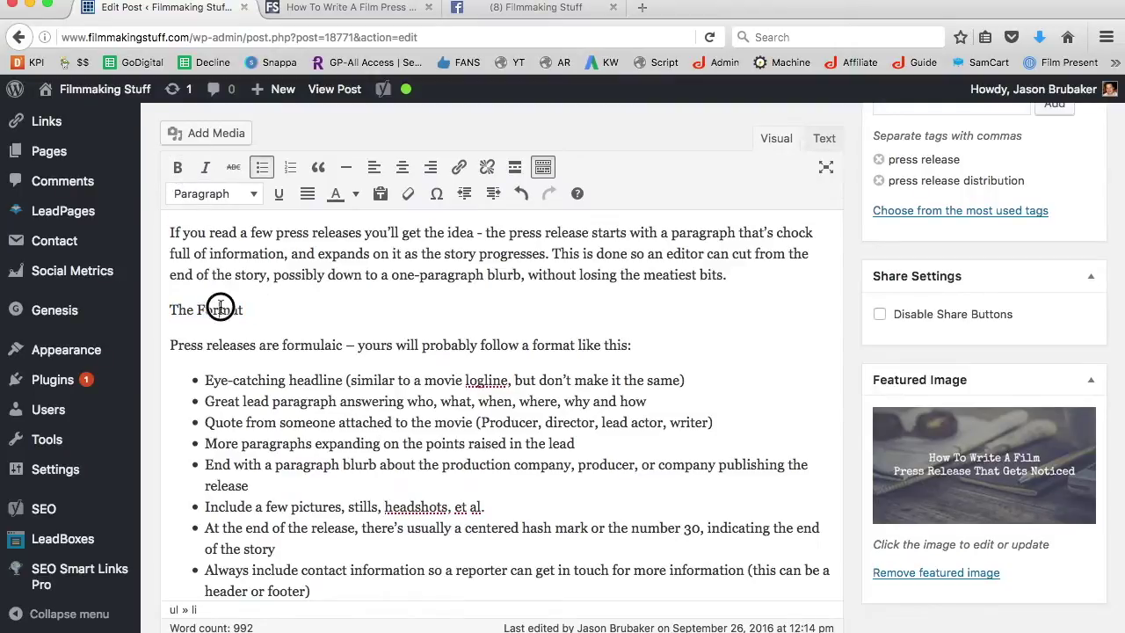
pyautogui.tripleClick(219, 306)
pyautogui.click(177, 167)
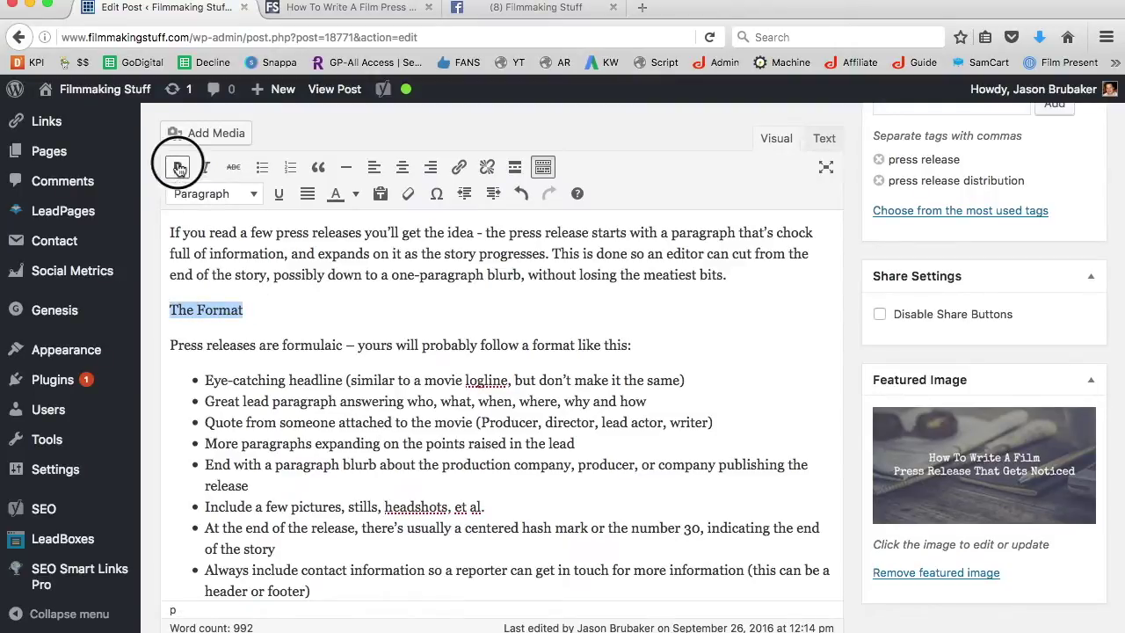
pyautogui.click(272, 401)
# - Review the rest of the article's subheadings and text, then the Yoast SEO snippet, keywords and analysis
pyautogui.scroll(-5, 273, 401)
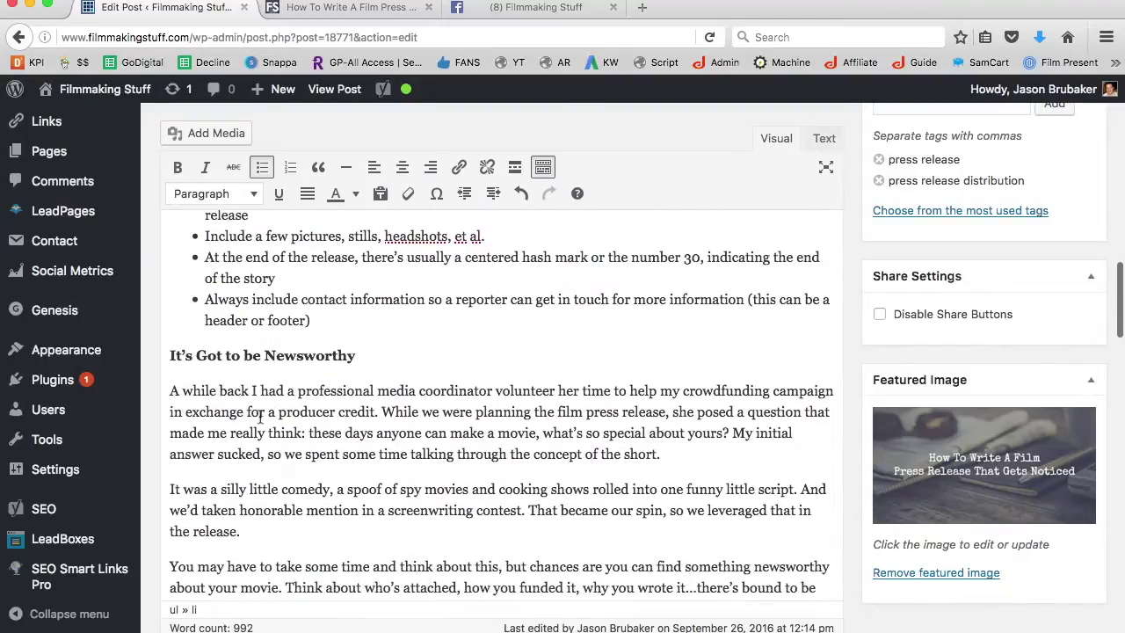
pyautogui.scroll(-5, 260, 418)
pyautogui.scroll(-5, 259, 390)
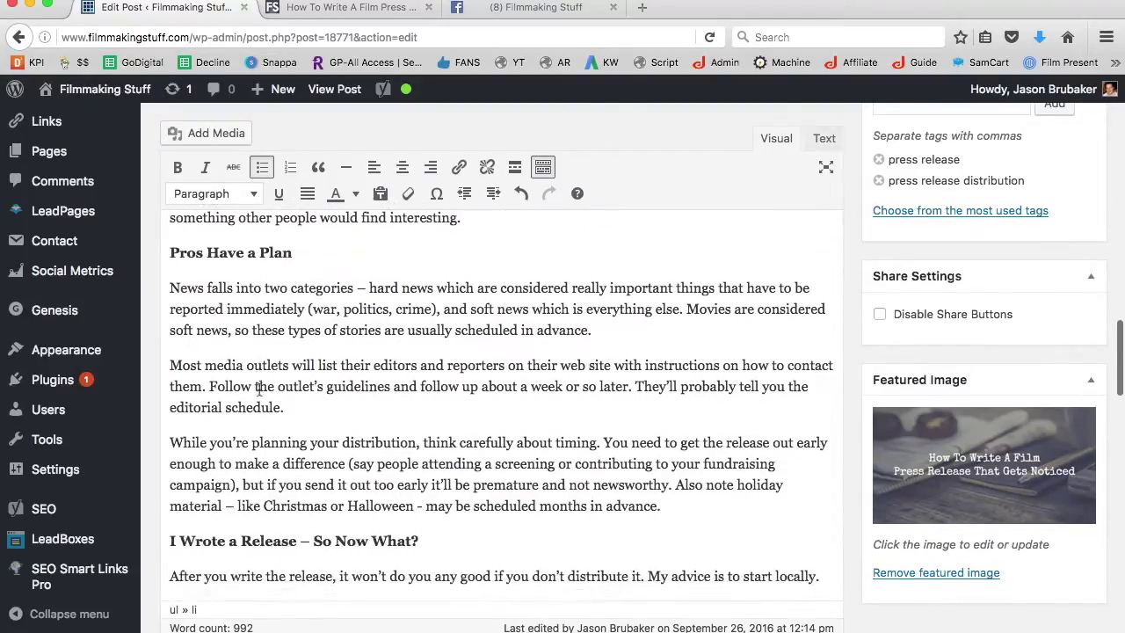
pyautogui.scroll(-3, 259, 389)
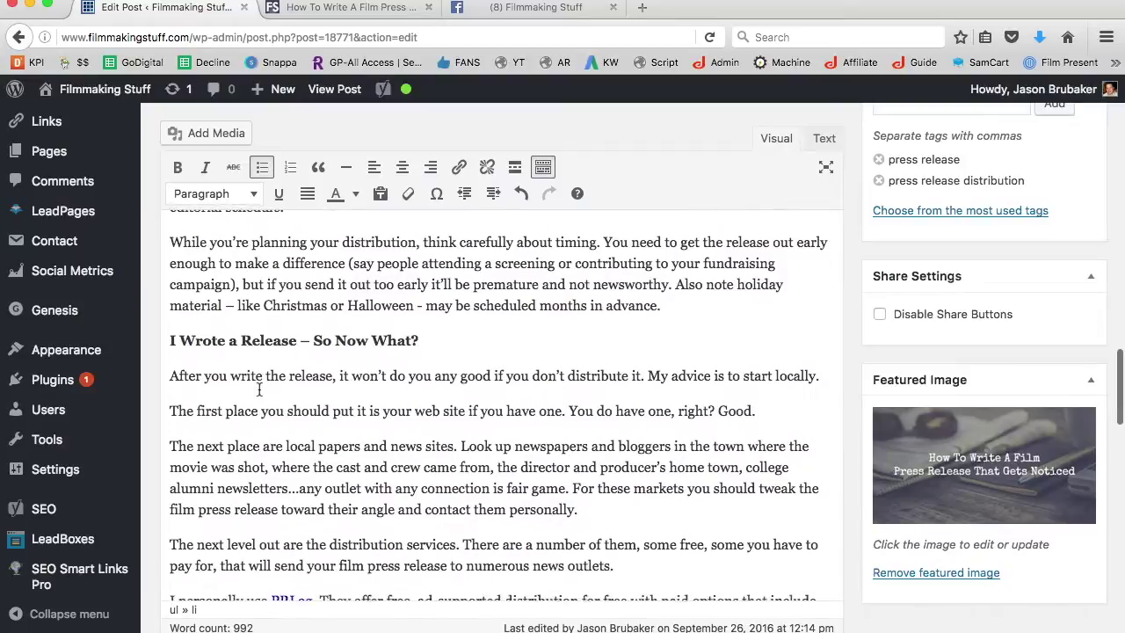
pyautogui.scroll(-5, 259, 390)
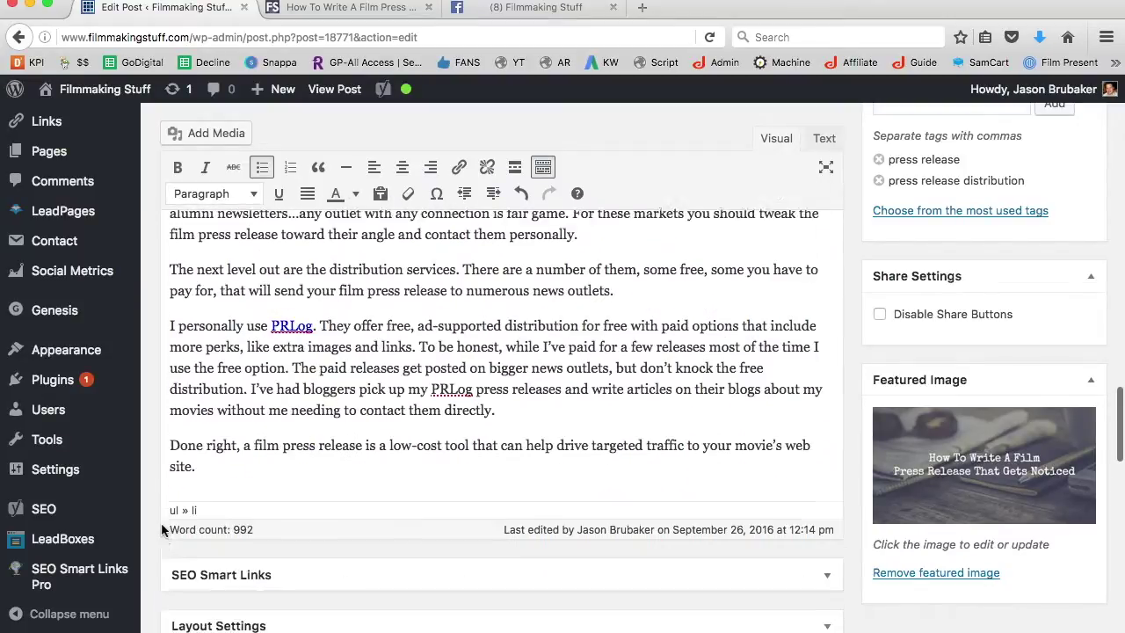
pyautogui.scroll(-5, 162, 525)
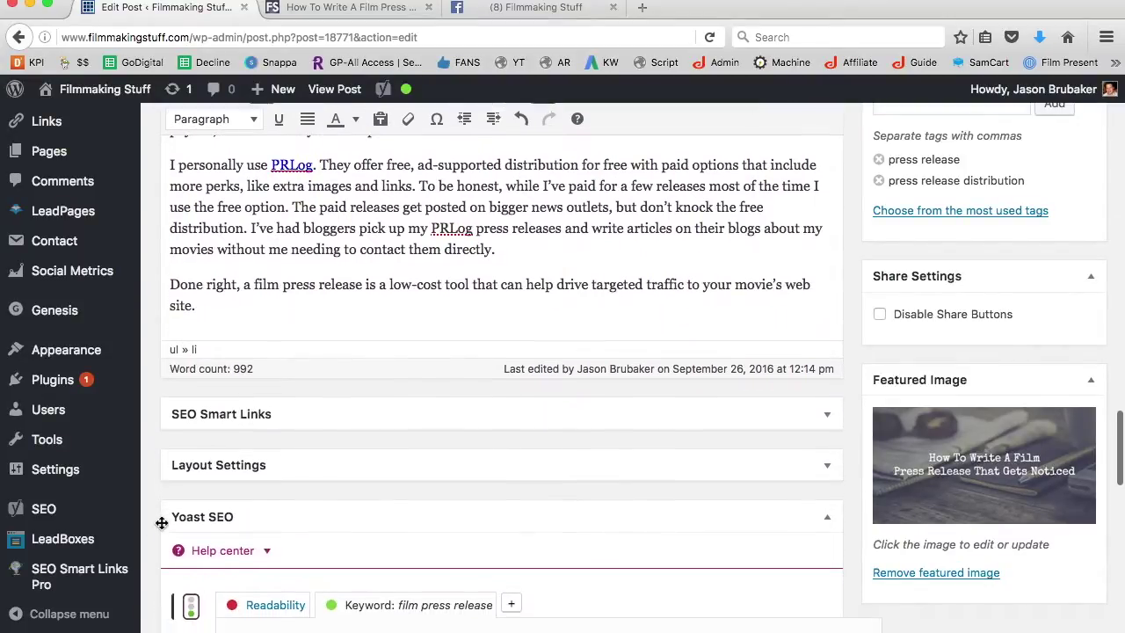
pyautogui.scroll(-6, 160, 520)
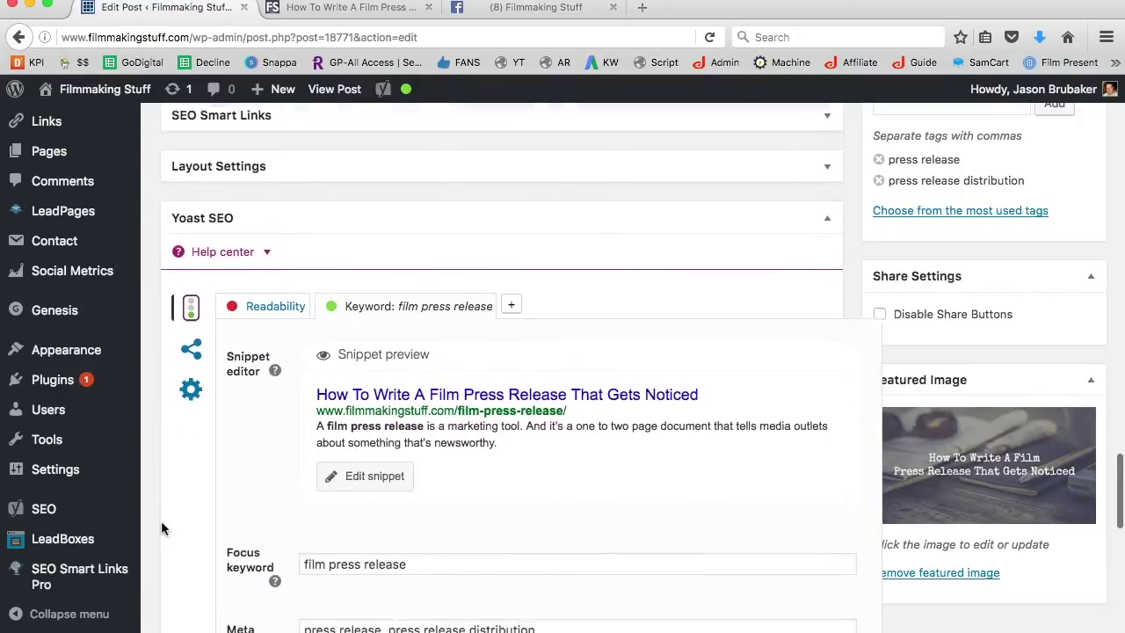
pyautogui.scroll(-5, 519, 396)
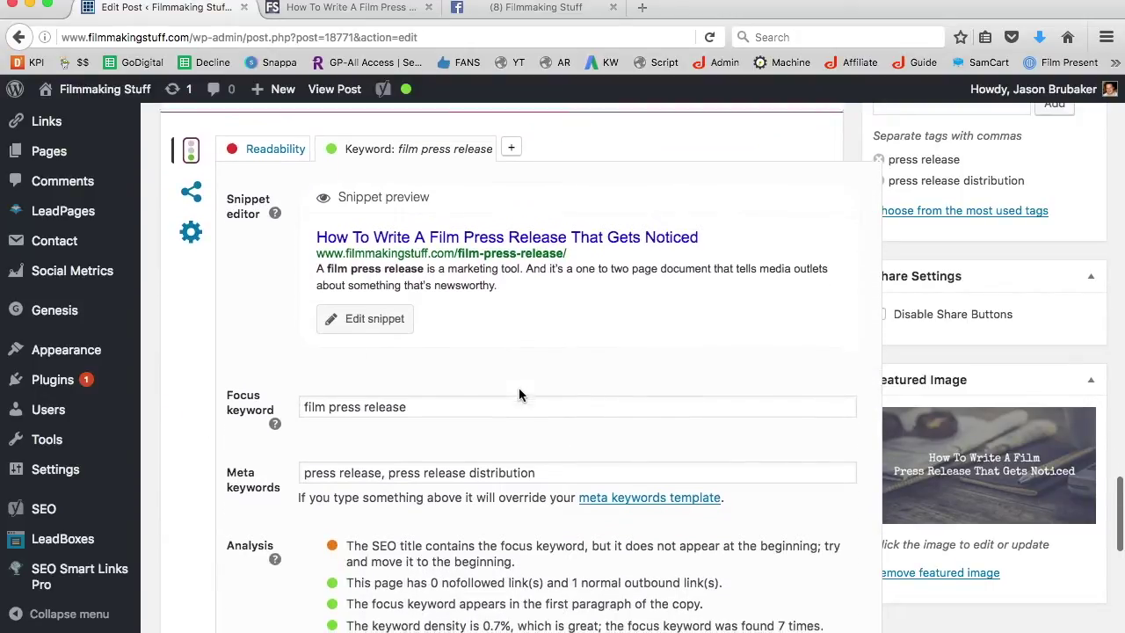
pyautogui.scroll(-4, 456, 376)
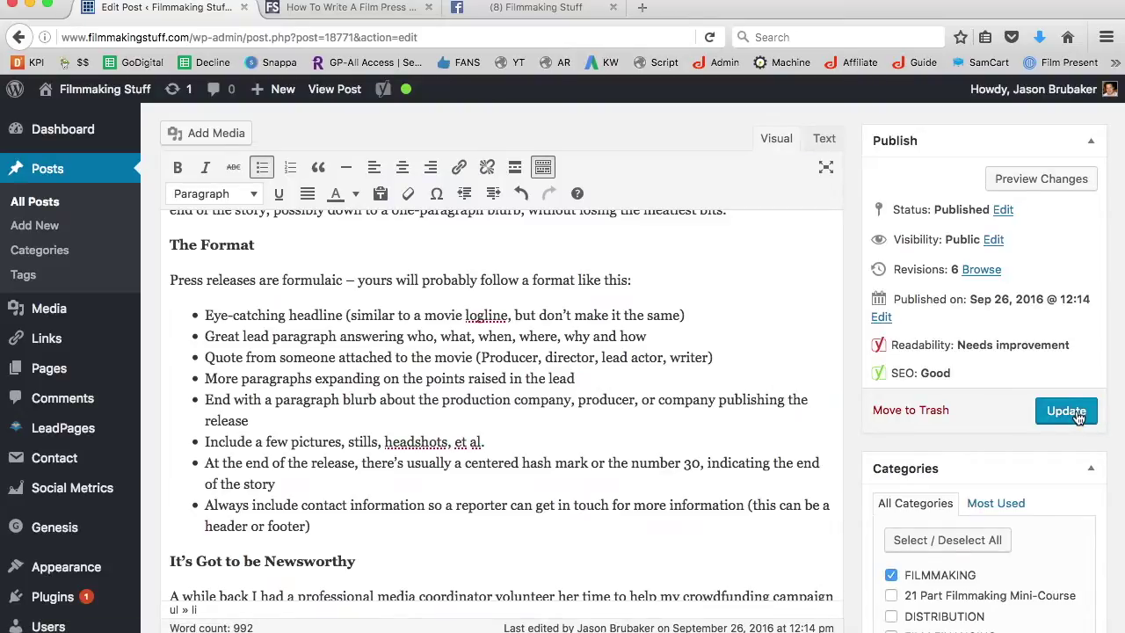
# - Check how the article is featured on the live Filmmaking Stuff homepage and open it from there
pyautogui.click(376, 9)
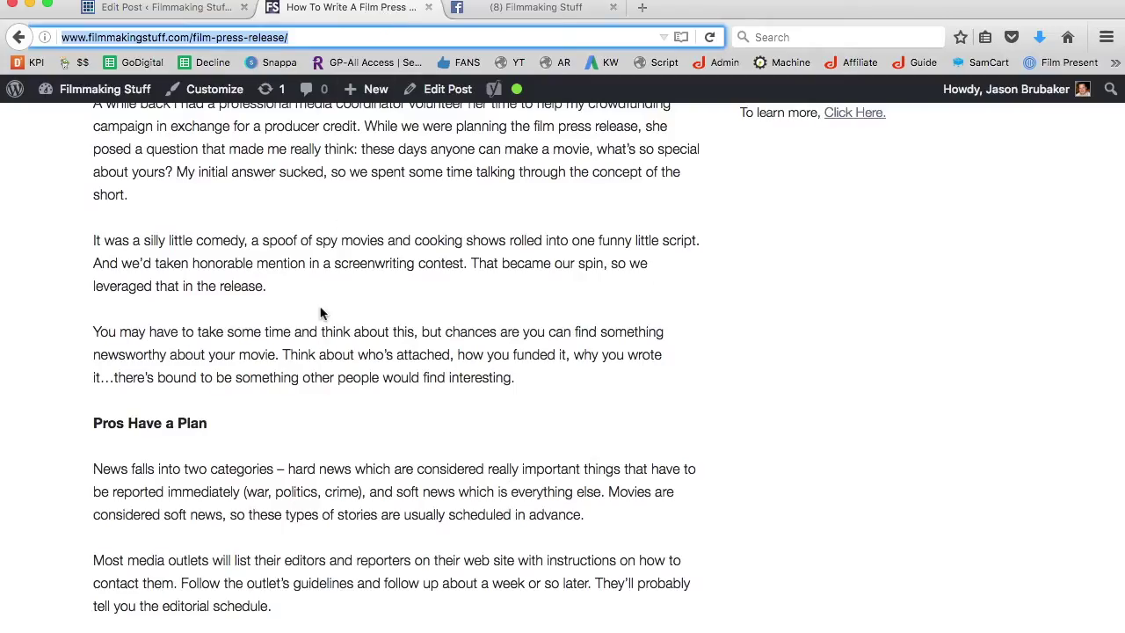
pyautogui.scroll(15, 320, 313)
pyautogui.press('Return')
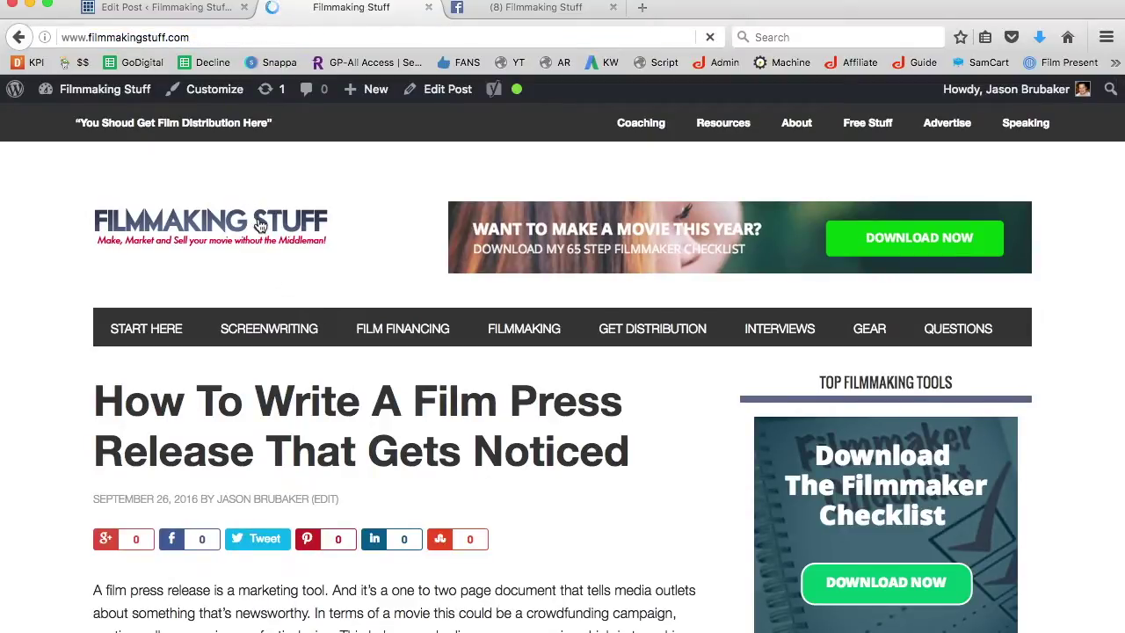
pyautogui.scroll(-4, 332, 453)
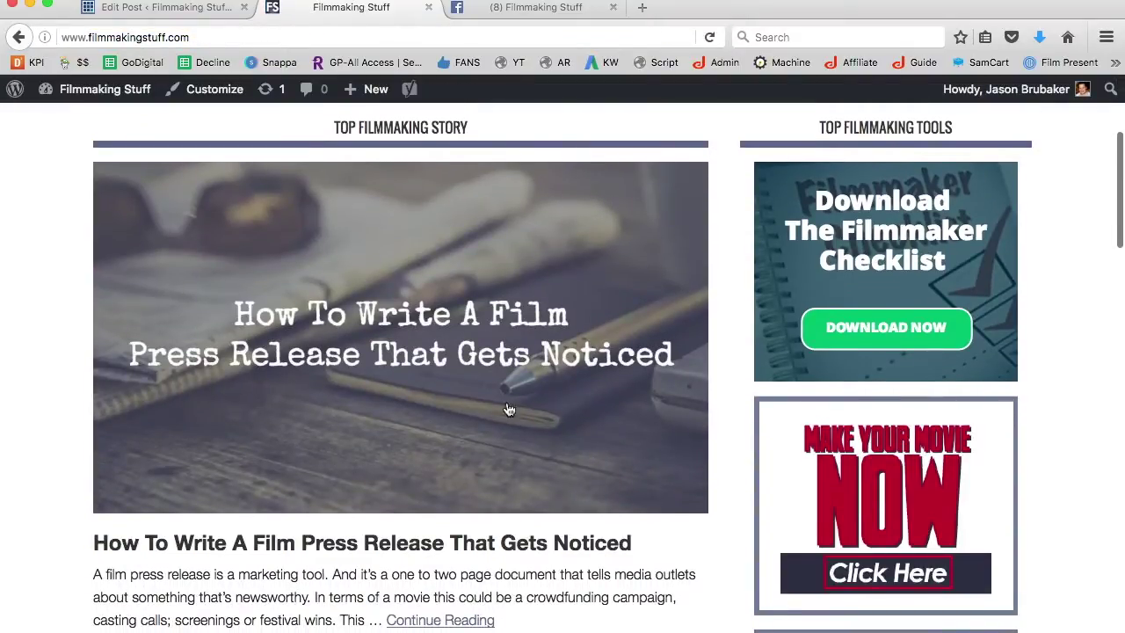
pyautogui.click(288, 545)
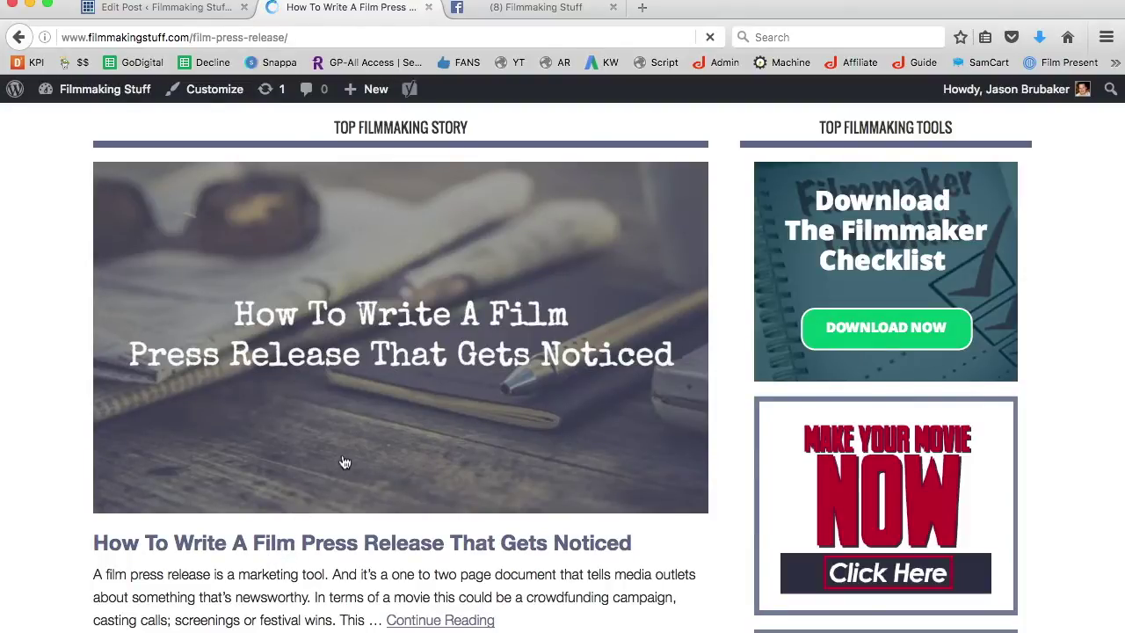
# - Proofread the published article, checking the inline image, headings and the wording and line breaks of the body paragraphs
pyautogui.scroll(-5, 342, 454)
pyautogui.scroll(-10, 342, 461)
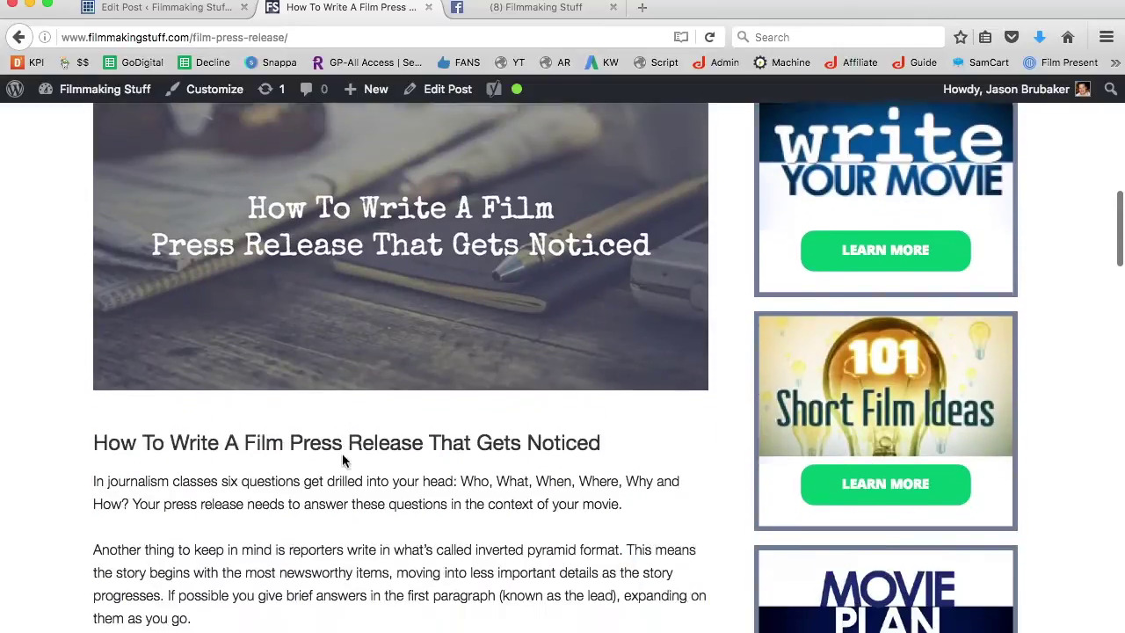
pyautogui.scroll(-9, 342, 460)
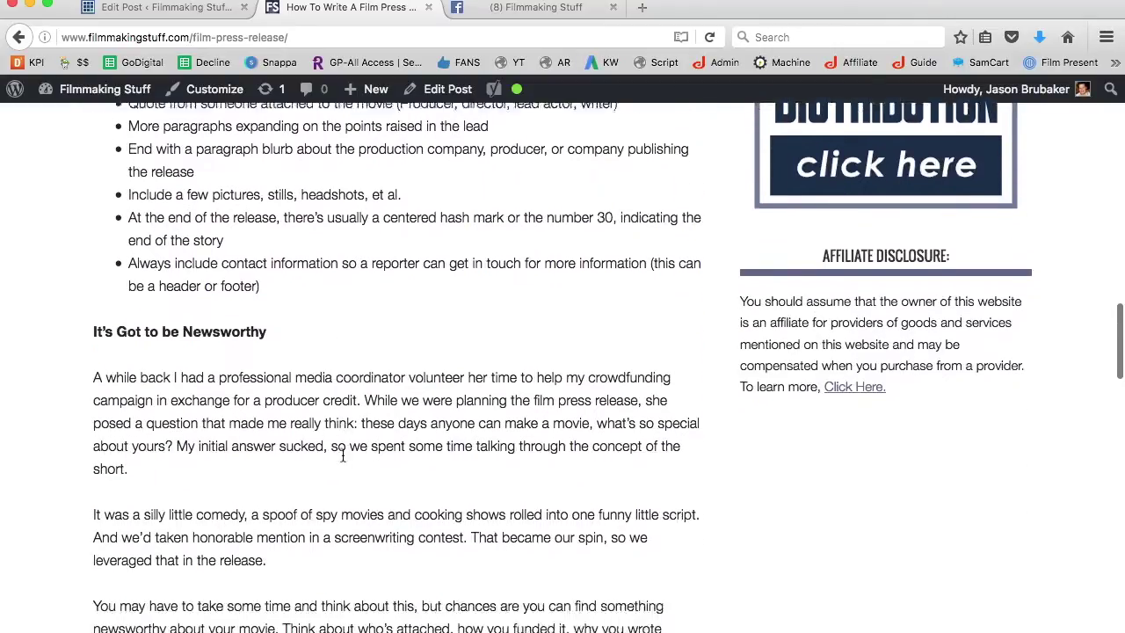
pyautogui.scroll(1, 343, 454)
pyautogui.scroll(-3, 343, 457)
pyautogui.scroll(-3, 344, 458)
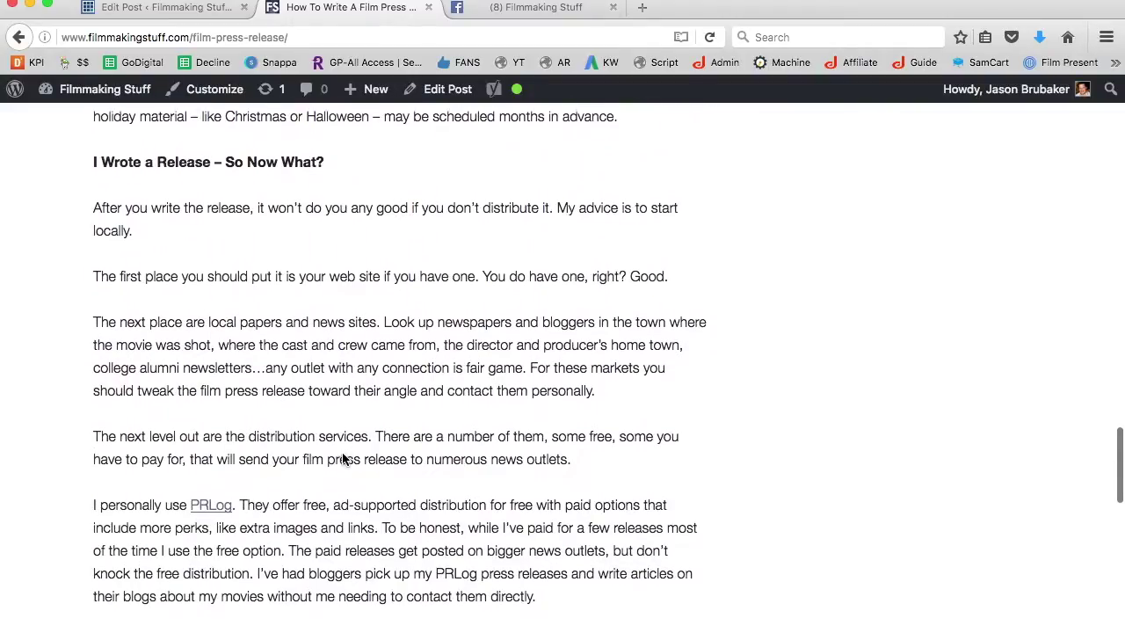
pyautogui.scroll(3, 343, 458)
pyautogui.scroll(1, 342, 458)
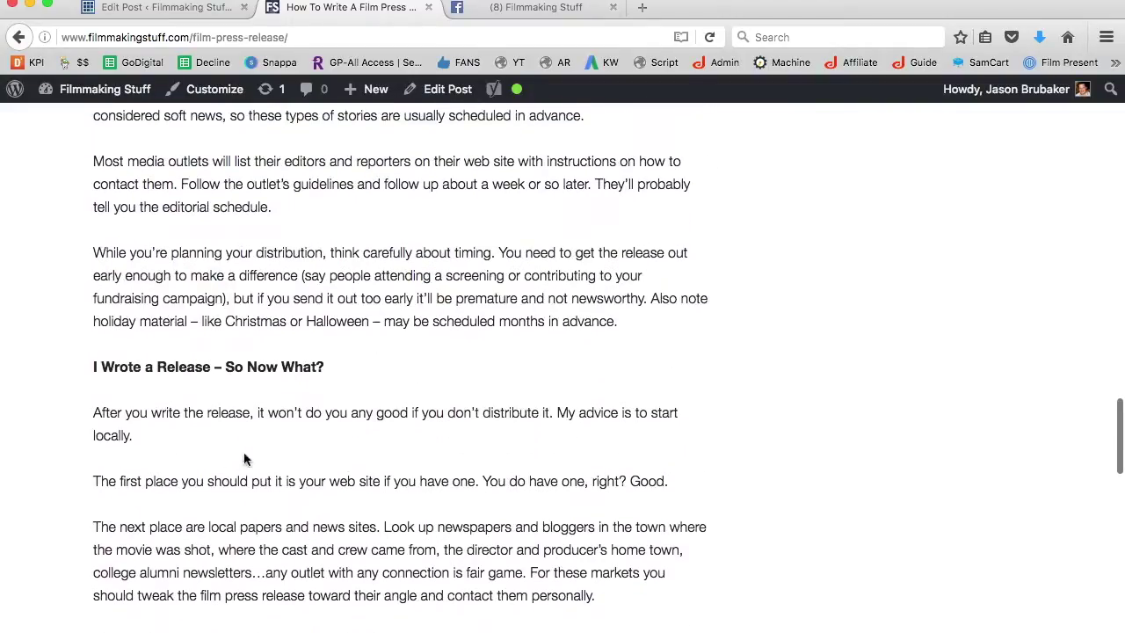
pyautogui.doubleClick(108, 436)
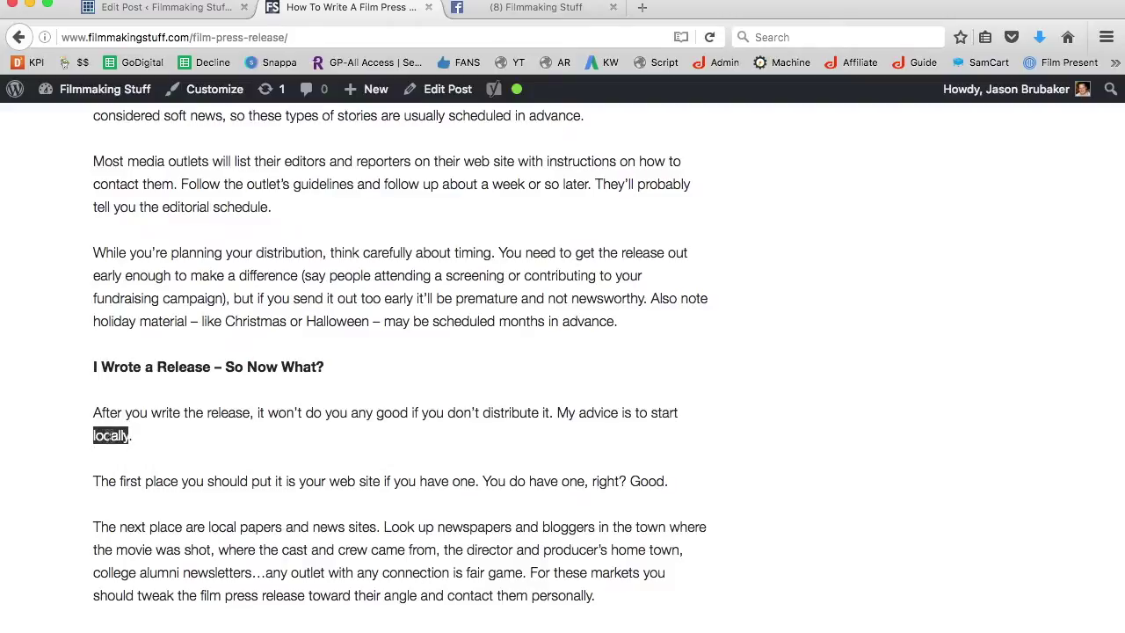
pyautogui.doubleClick(114, 433)
pyautogui.tripleClick(216, 206)
pyautogui.click(264, 206)
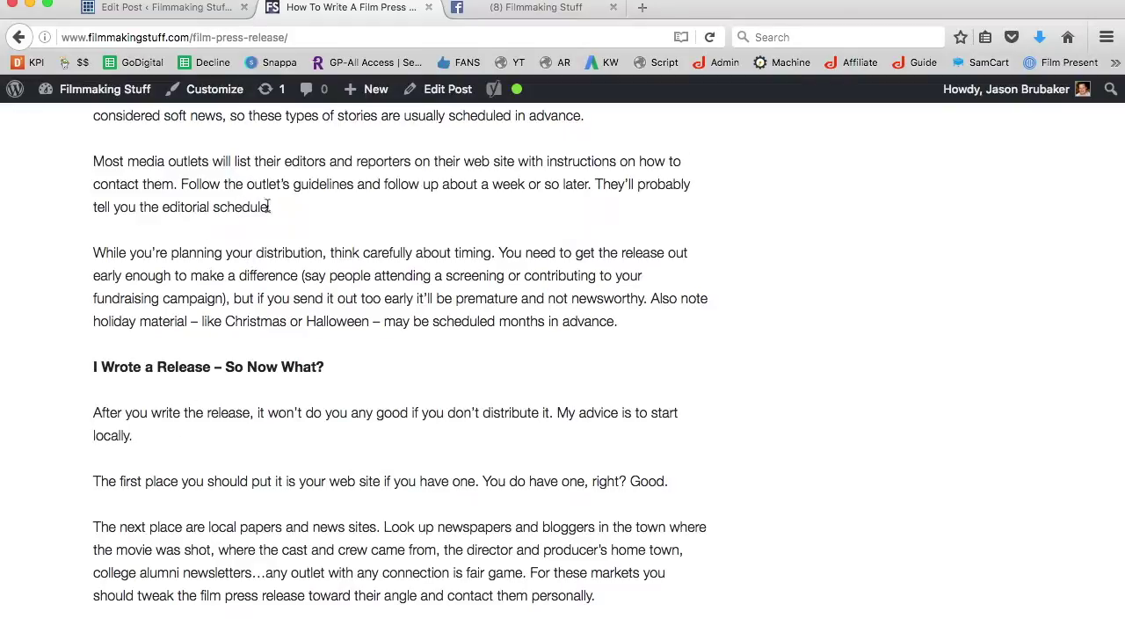
# - Proofread the paragraphs around the "I Wrote a Release – So Now What?" heading and the format list in the published article
pyautogui.moveTo(264, 207); pyautogui.dragTo(95, 201)
pyautogui.click(231, 280)
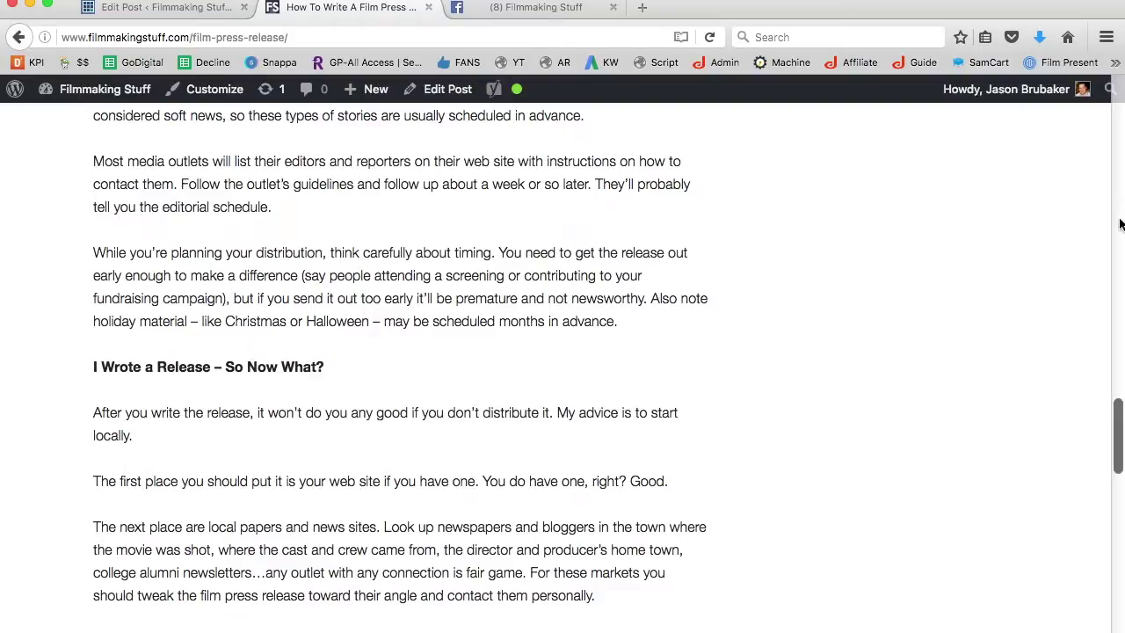
pyautogui.moveTo(1121, 217); pyautogui.dragTo(1117, 296)
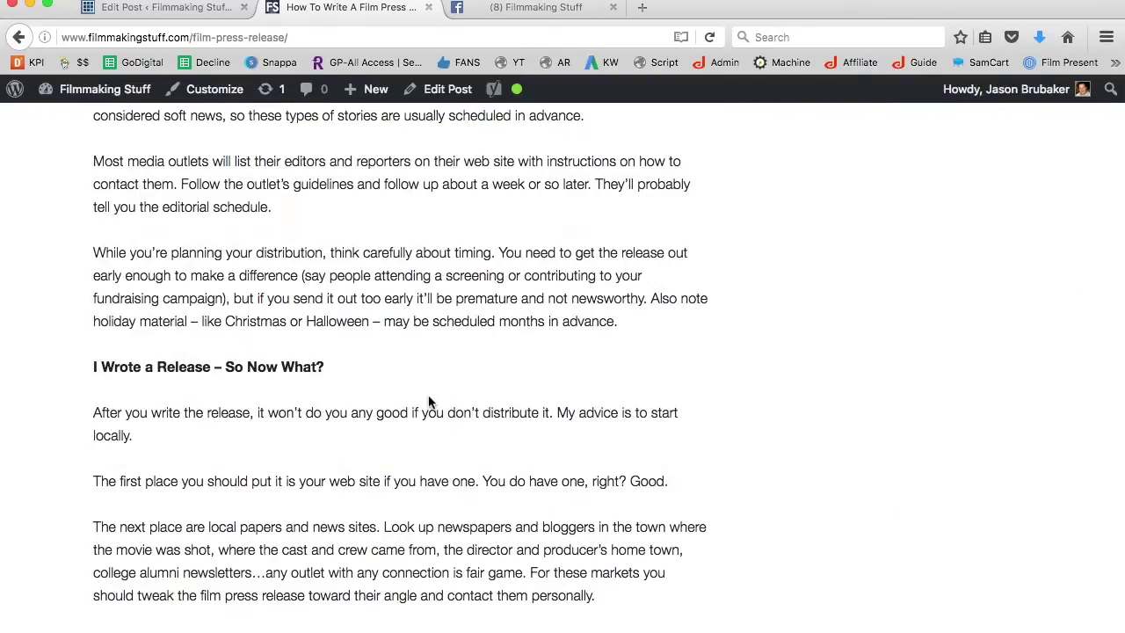
pyautogui.scroll(10, 429, 402)
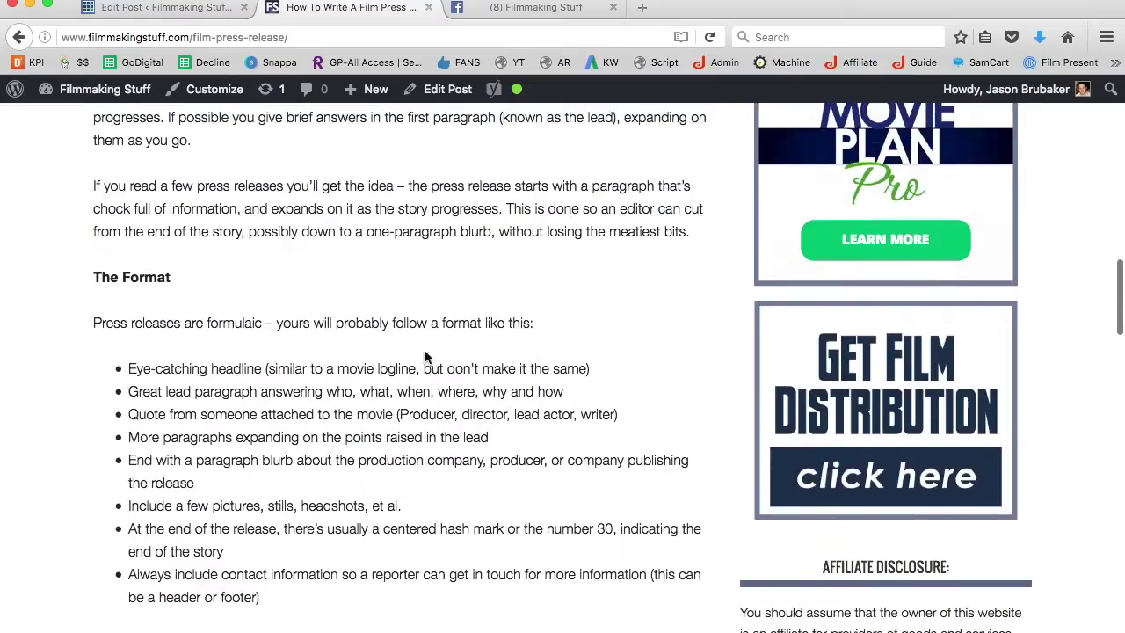
pyautogui.click(201, 39)
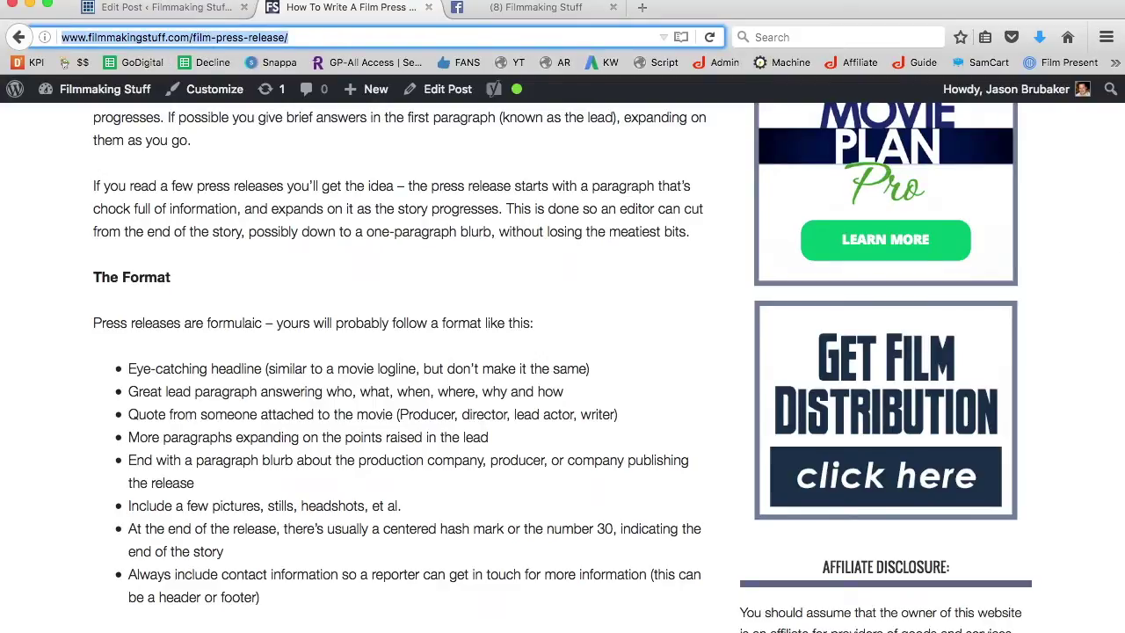
pyautogui.rightClick(131, 37)
pyautogui.click(180, 53)
# - Switch to the Filmmaking Stuff Facebook page and paste the article link into a new status post
pyautogui.click(547, 8)
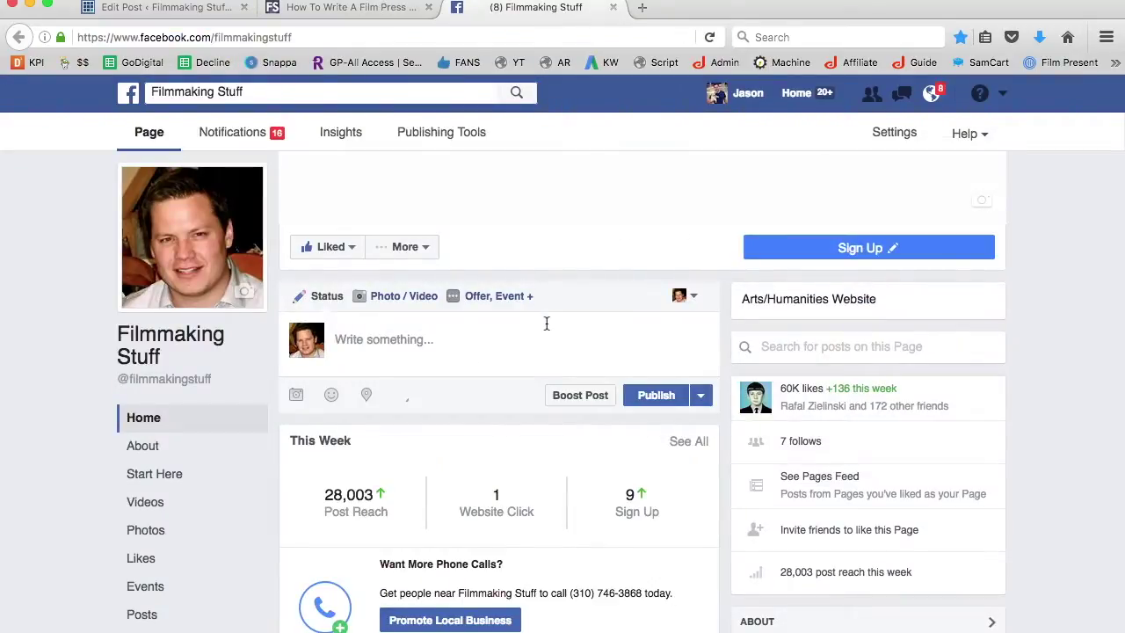
pyautogui.scroll(-1, 545, 323)
pyautogui.scroll(1, 546, 323)
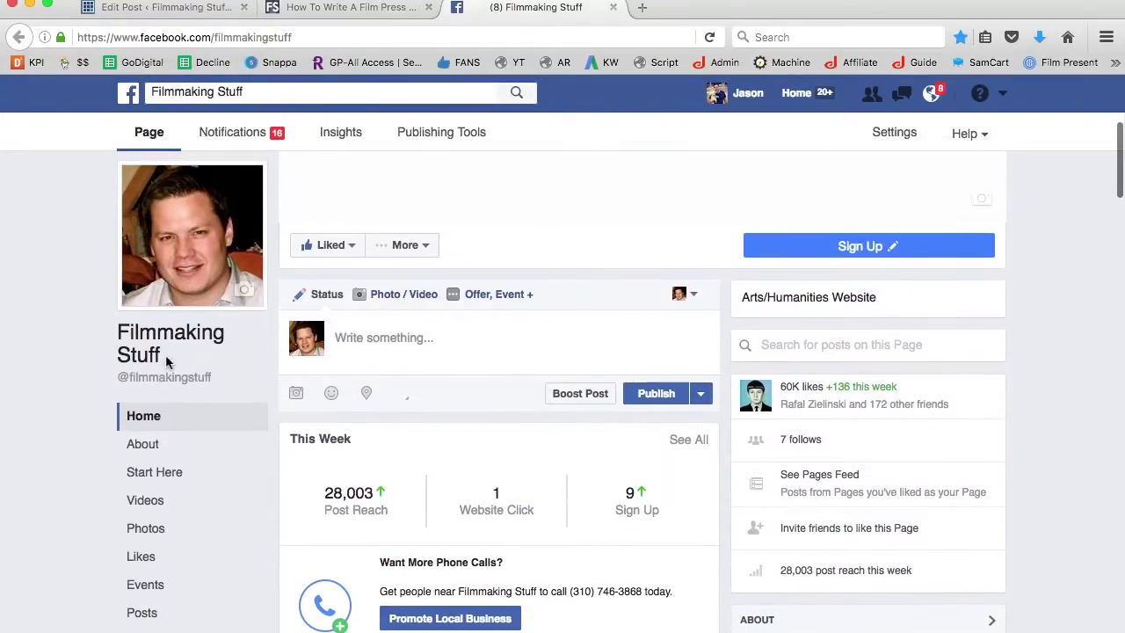
pyautogui.click(404, 342)
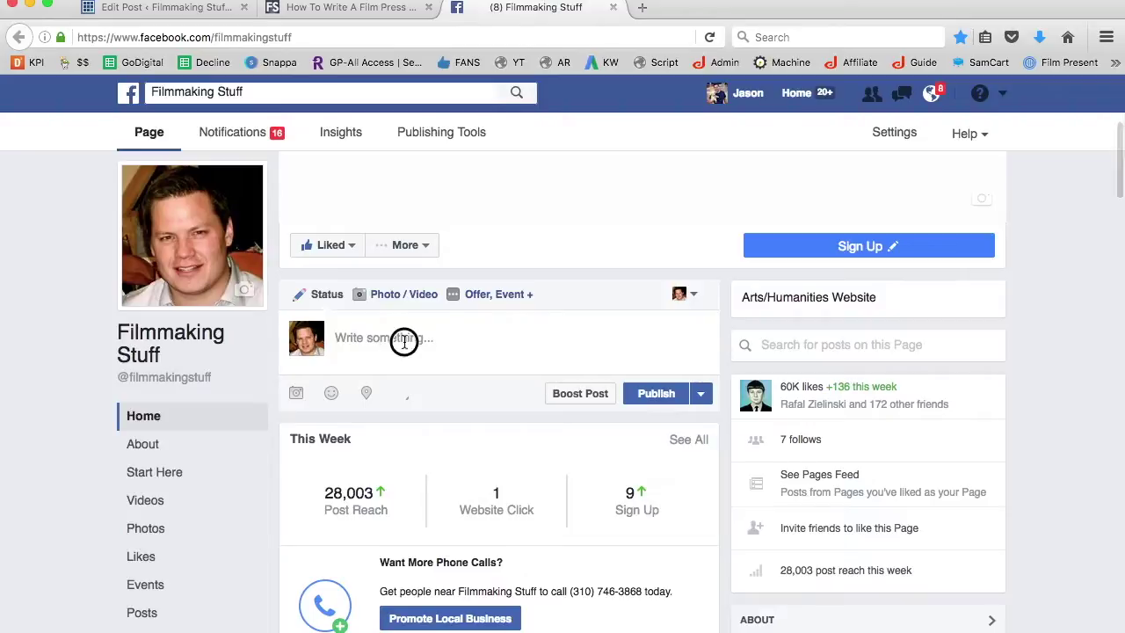
pyautogui.click(149, 1)
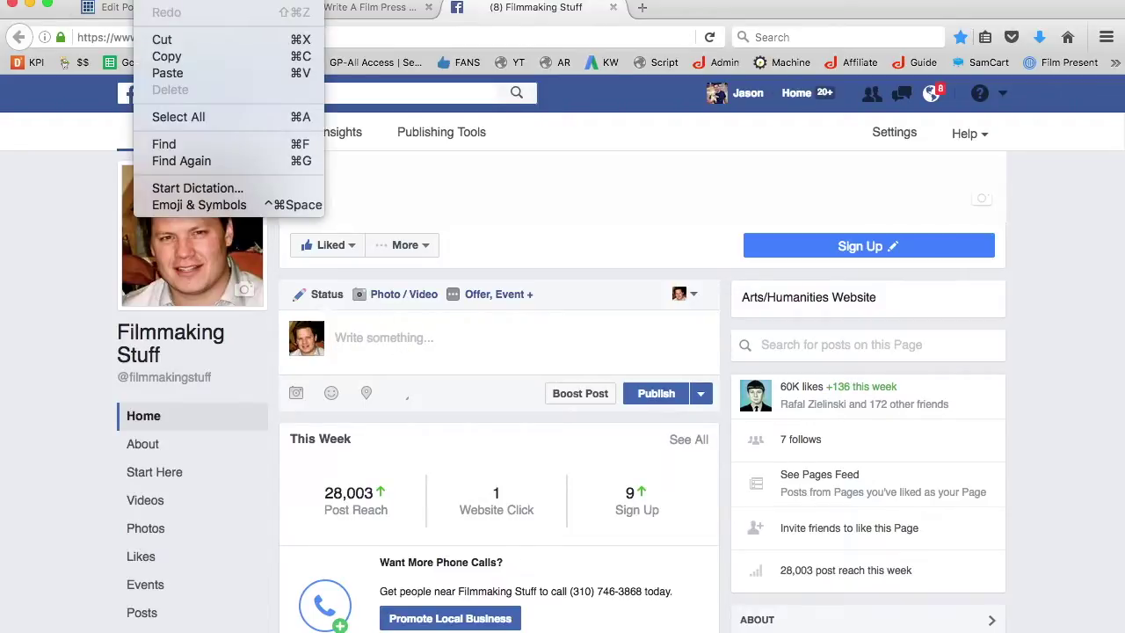
pyautogui.click(175, 74)
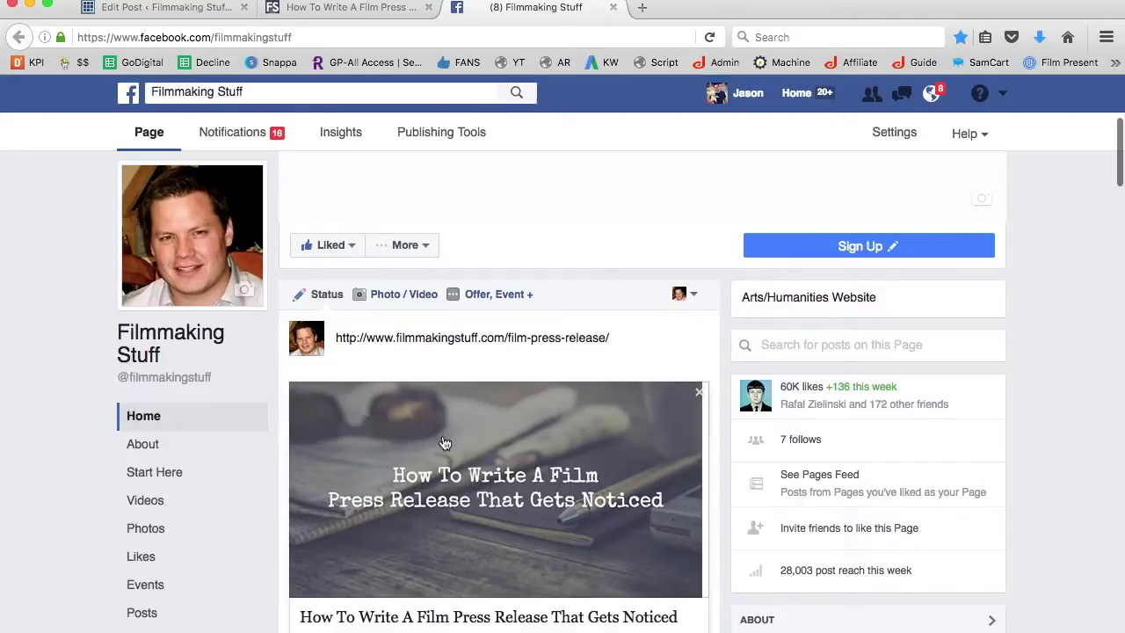
# - Replace the link text in the post with the preview's headline, "How To Write A Film Press Release That Gets Noticed"
pyautogui.scroll(-2, 412, 475)
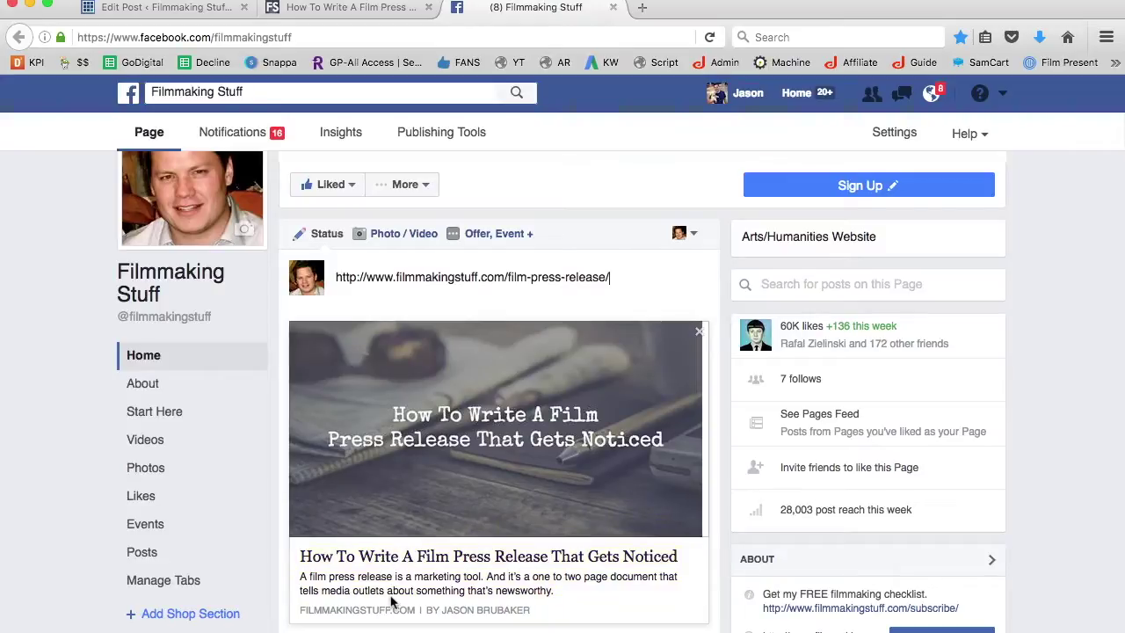
pyautogui.click(560, 559)
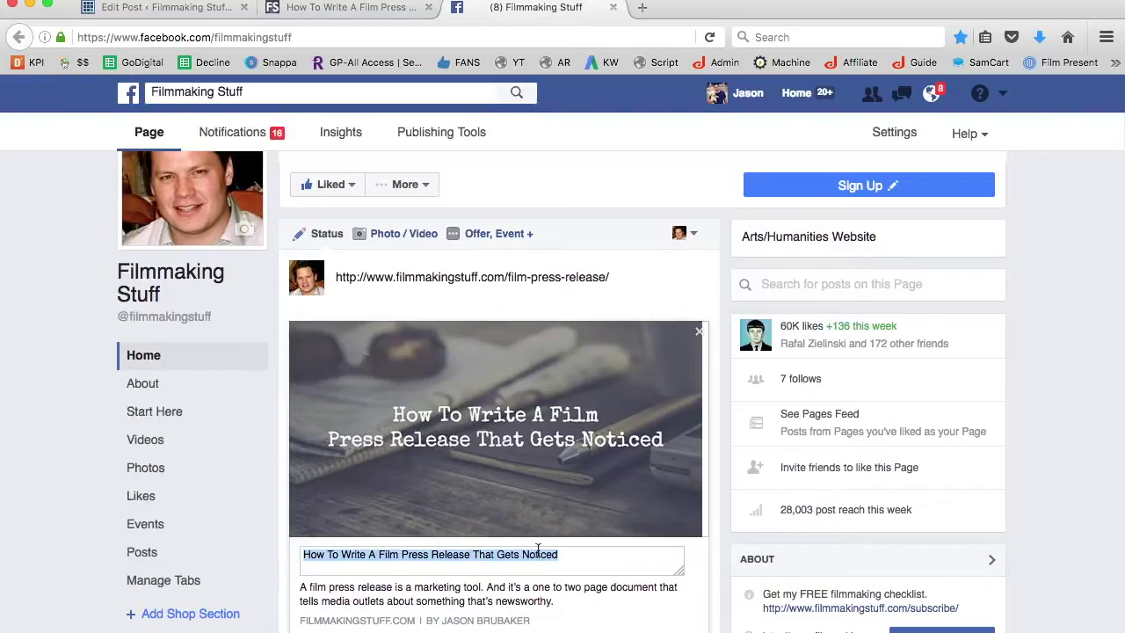
pyautogui.click(140, 2)
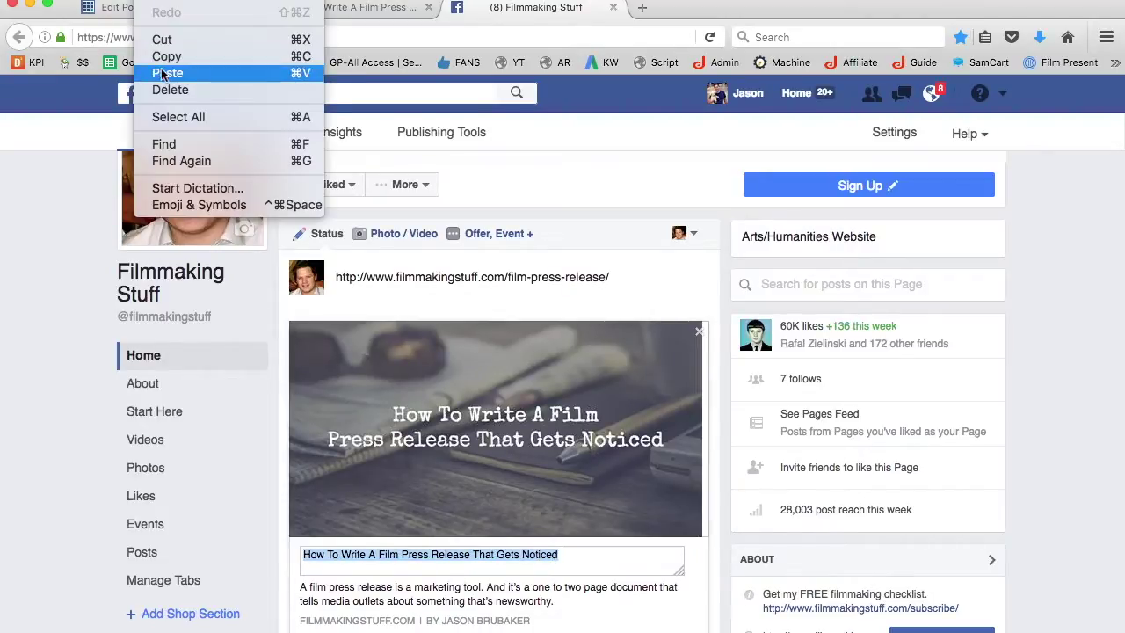
pyautogui.click(167, 58)
pyautogui.tripleClick(386, 277)
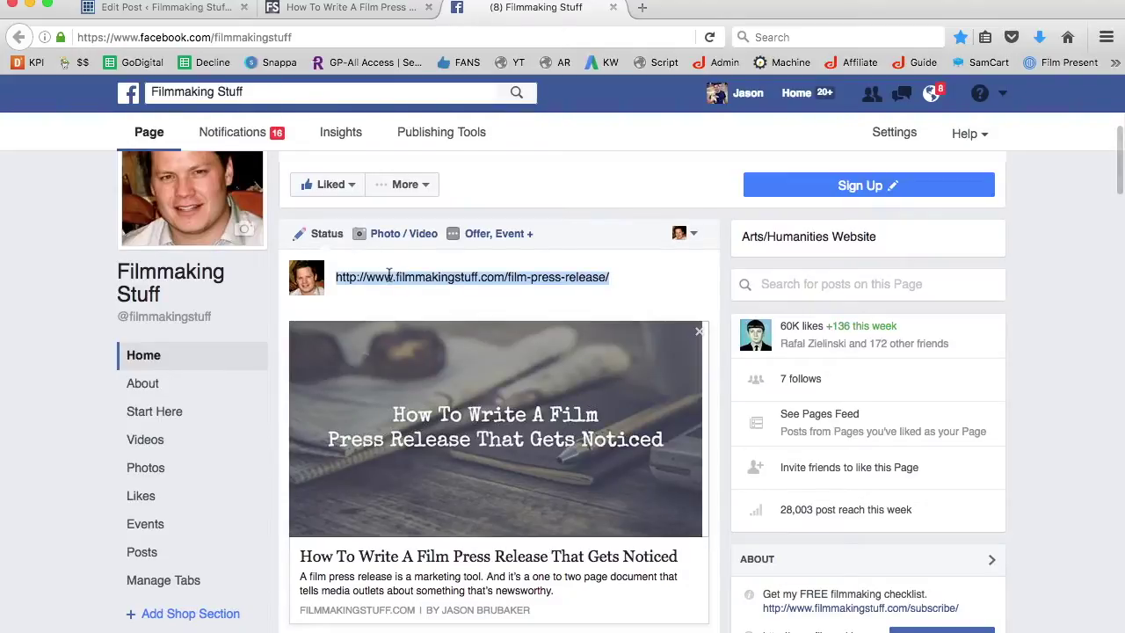
pyautogui.click(141, 1)
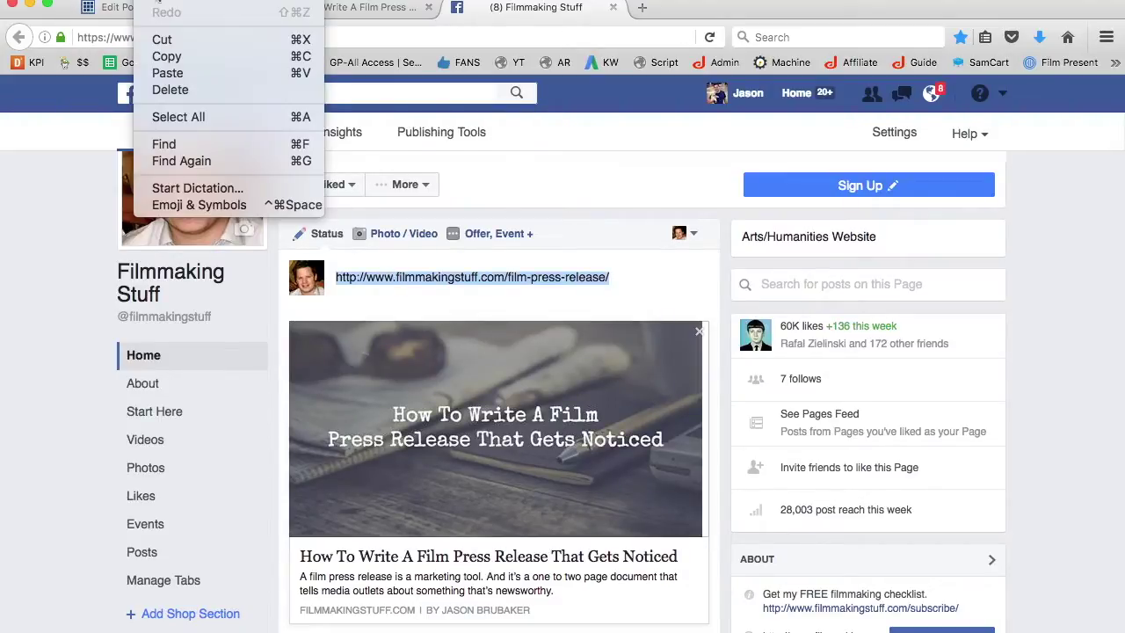
pyautogui.click(182, 76)
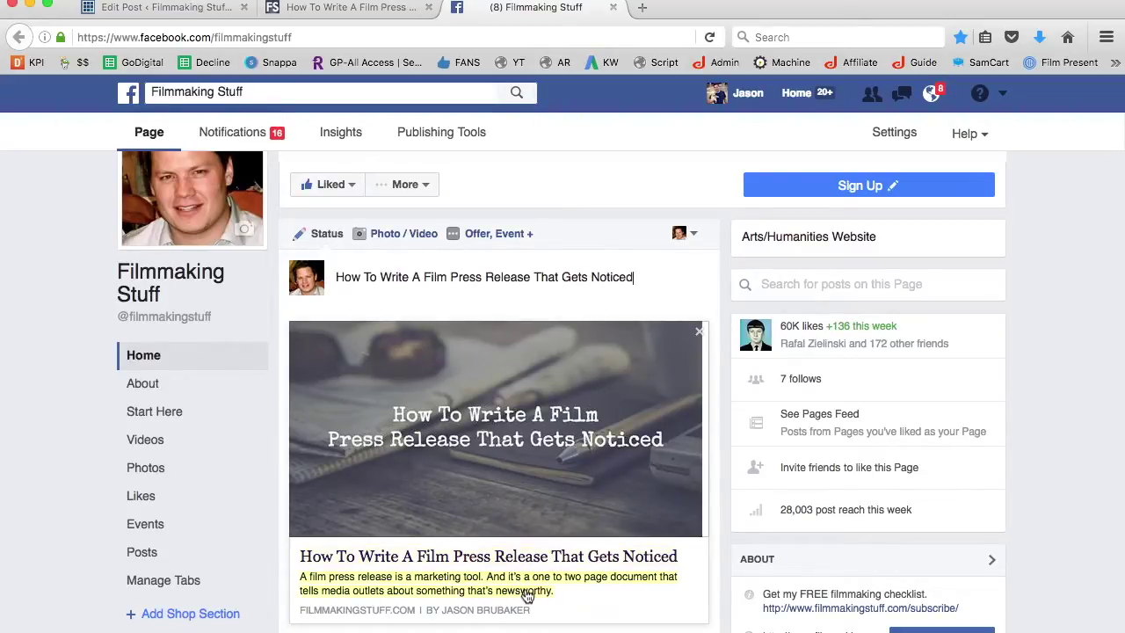
# - Check the post's link preview and image, and publish it on the Filmmaking Stuff Facebook page
pyautogui.scroll(-3, 526, 594)
pyautogui.scroll(2, 525, 595)
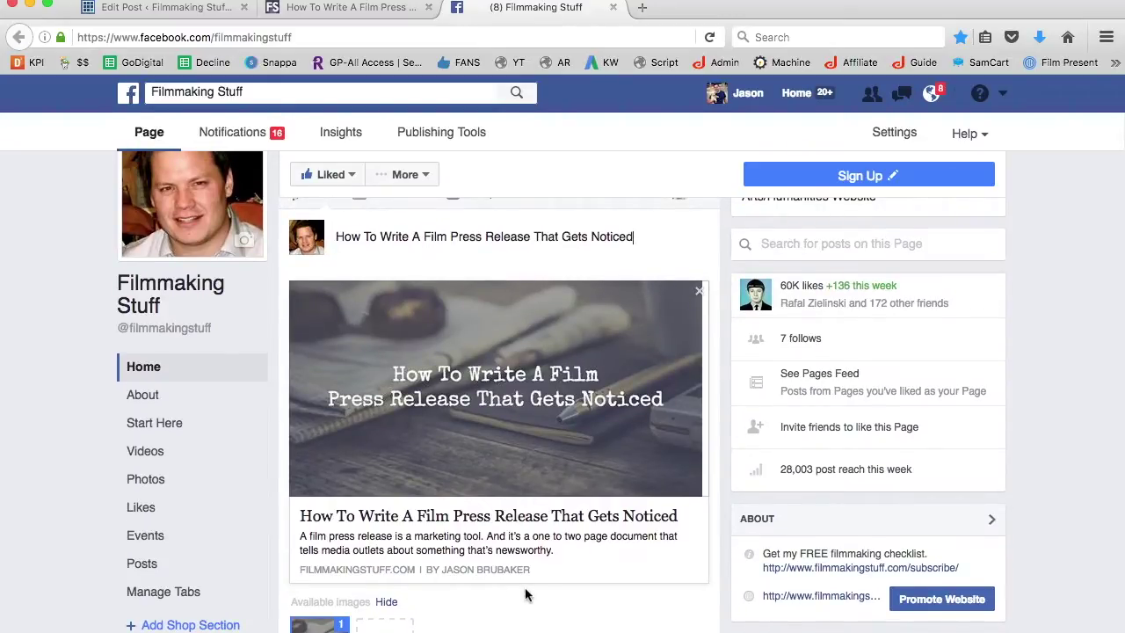
pyautogui.scroll(-2, 525, 594)
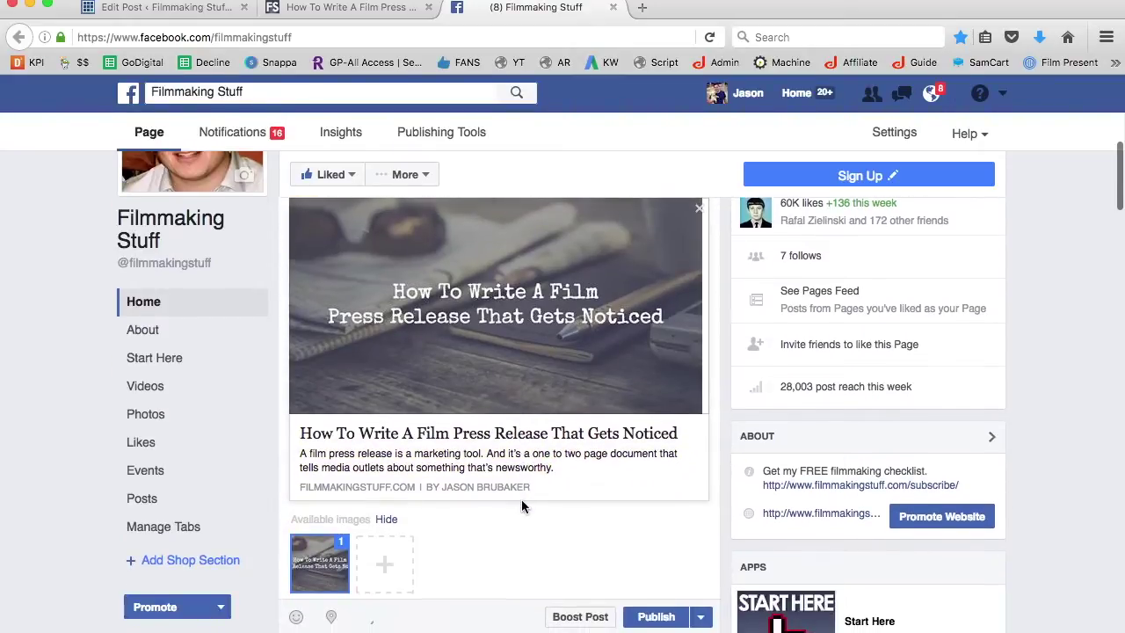
pyautogui.click(654, 617)
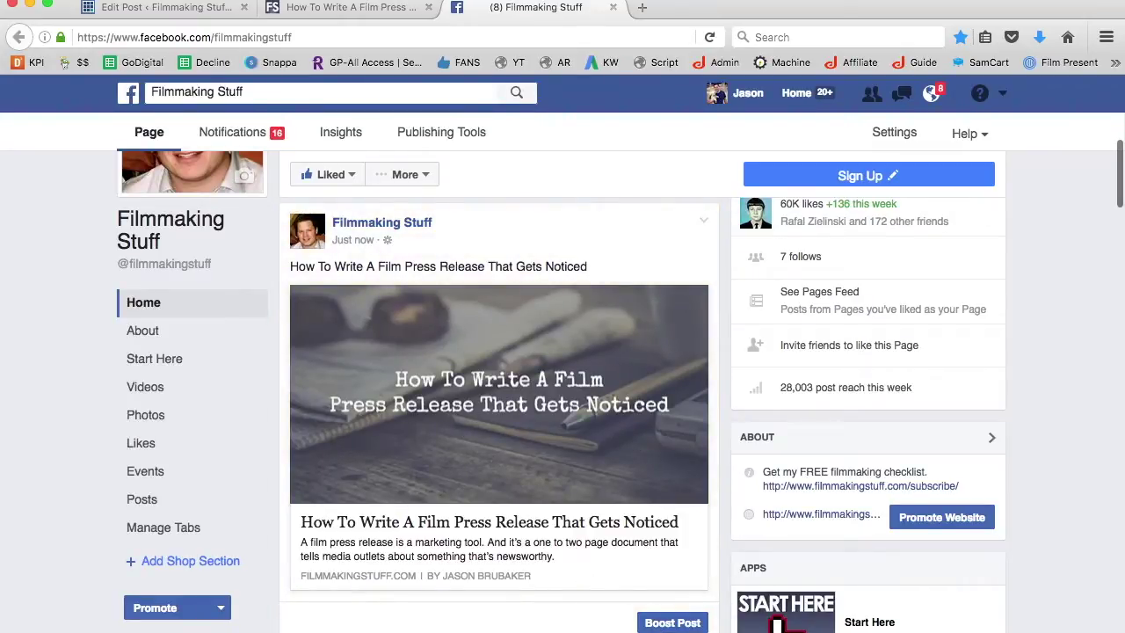
# - Switch to the text editor with the five-step guest article outline and highlight the author's name and website lines
pyautogui.click(259, 622)
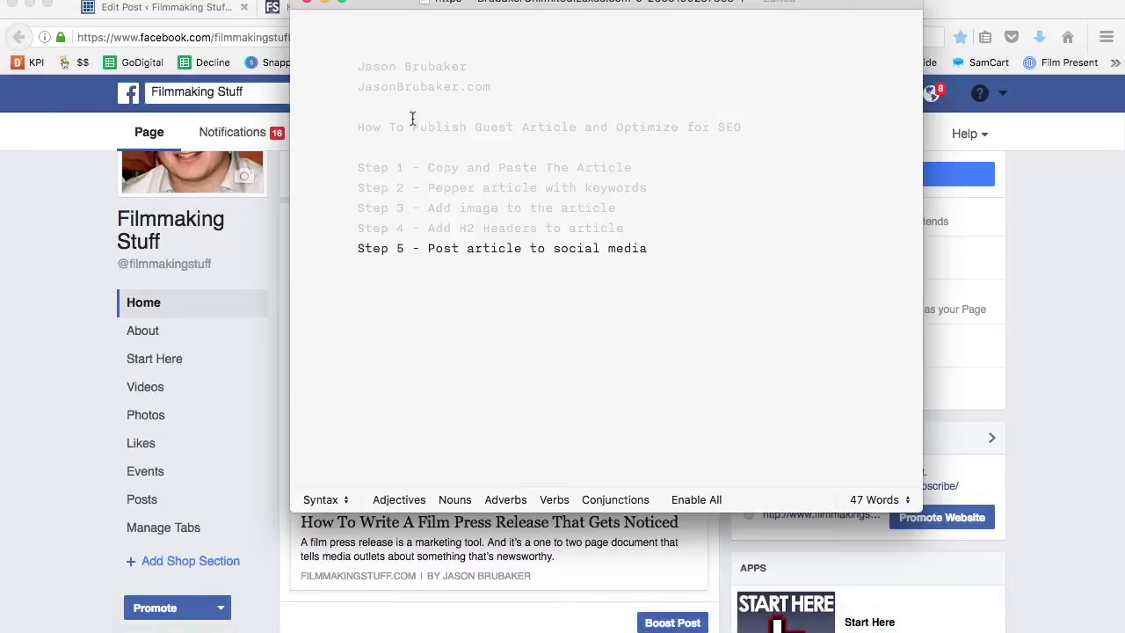
pyautogui.tripleClick(409, 76)
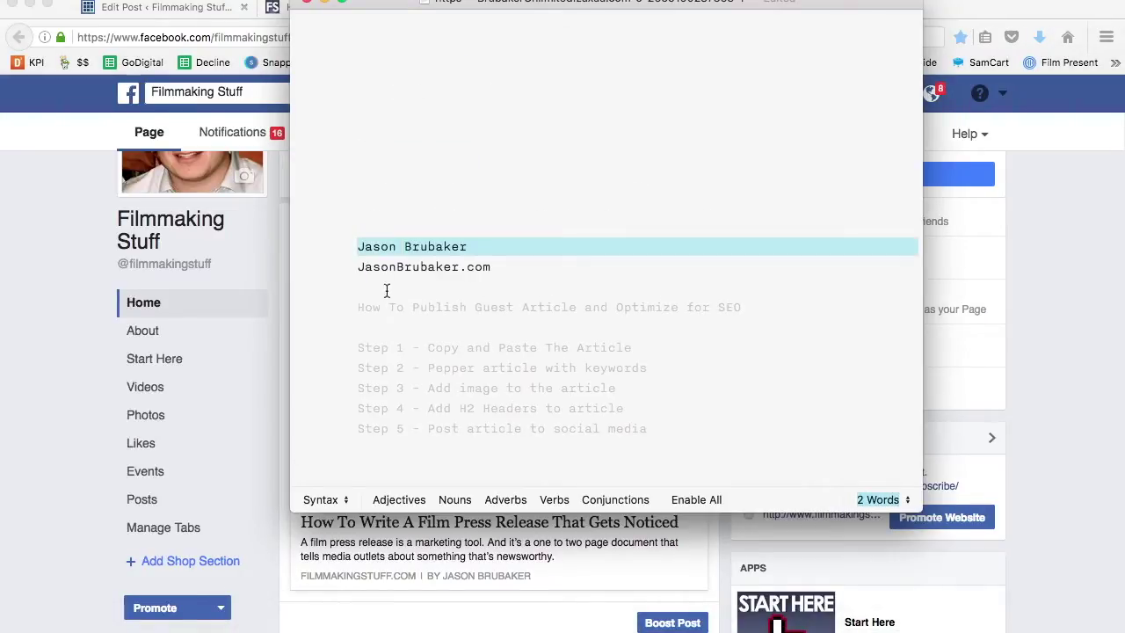
pyautogui.tripleClick(385, 267)
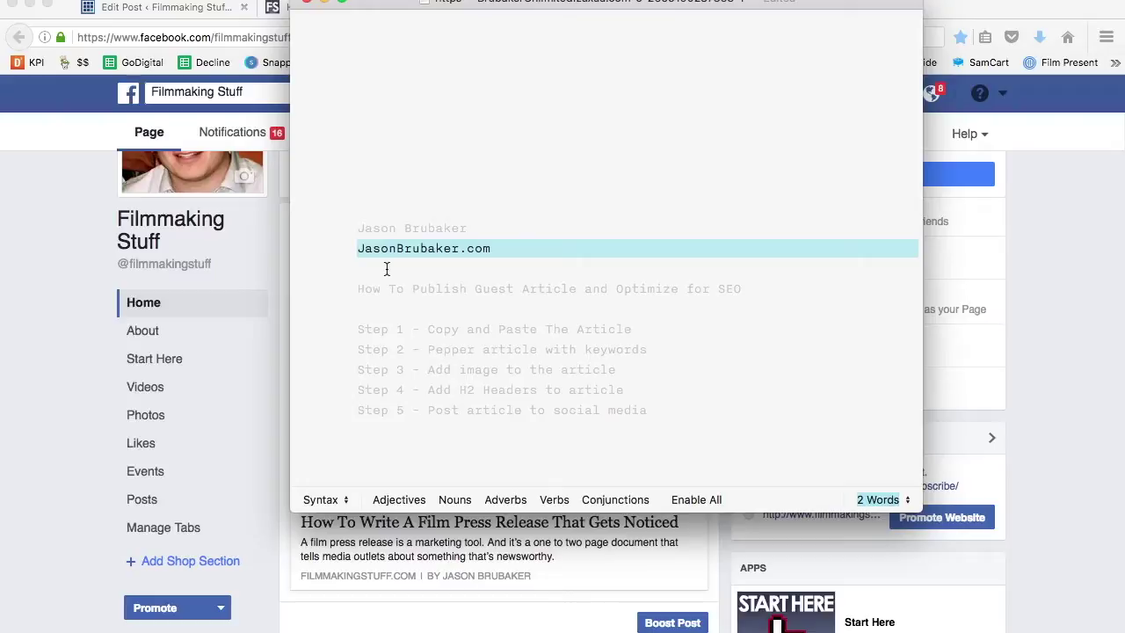